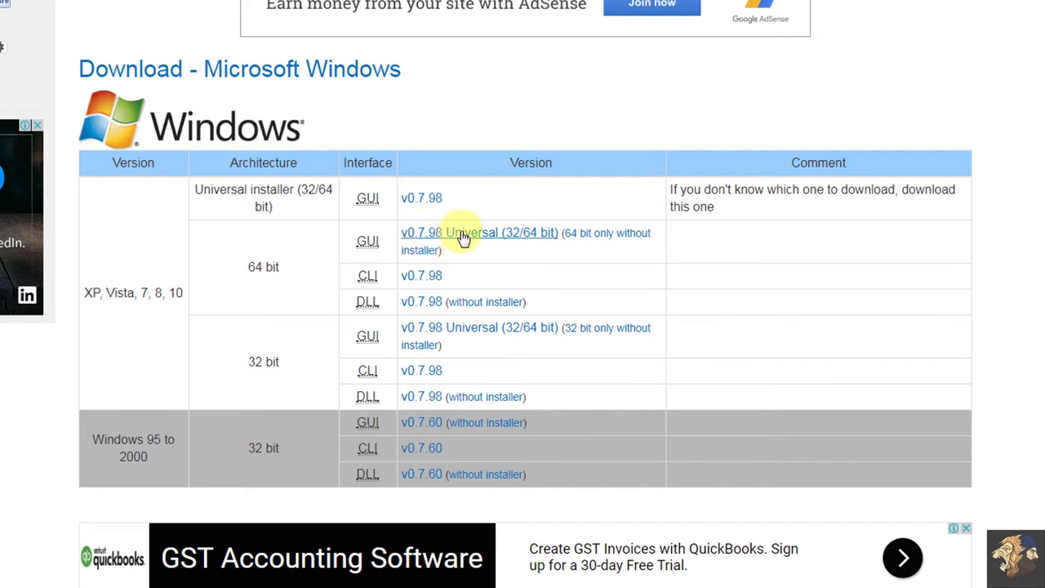
Step: Start downloading the 64-bit MediaInfo v0.7.98 Universal GUI installer for Windows and close the download progress window
{"action": "left_click", "coordinate": [463, 237]}
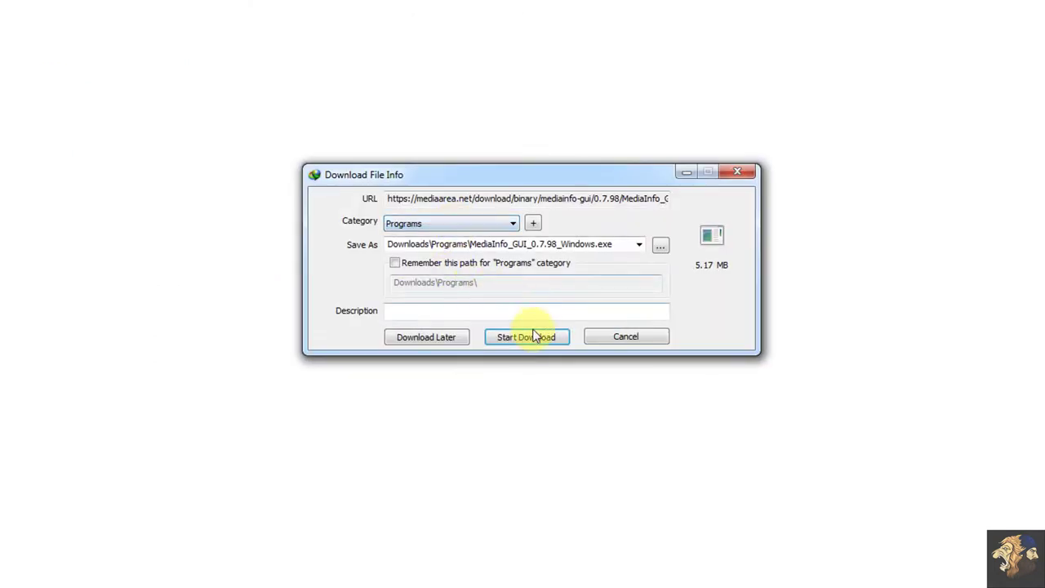
{"action": "left_click", "coordinate": [559, 331]}
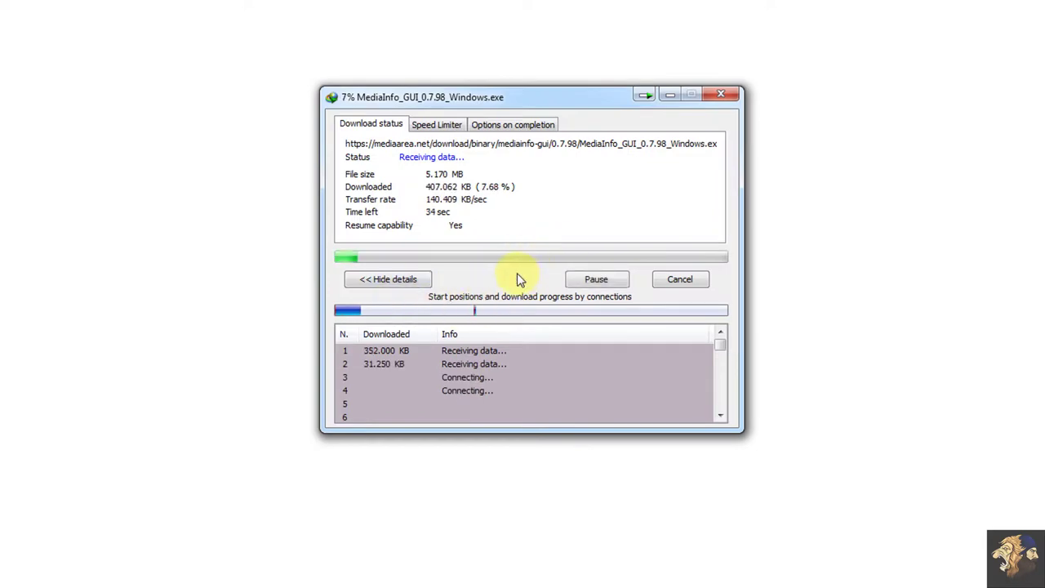
{"action": "left_click", "coordinate": [723, 95]}
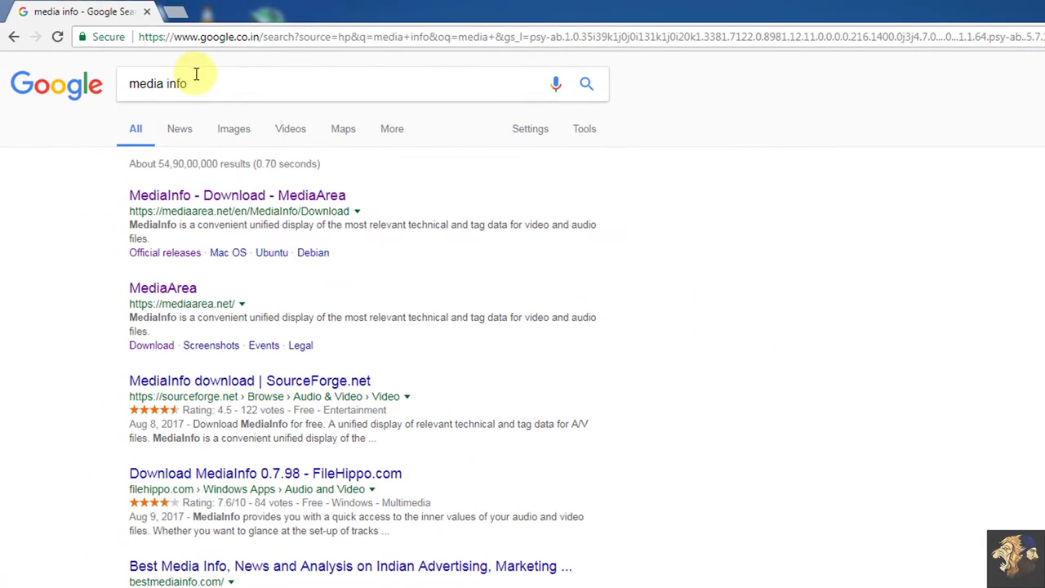
Step: Search Google for "megui" and open the SourceForge MeGUI download page in a new tab
{"action": "triple_click", "coordinate": [212, 84]}
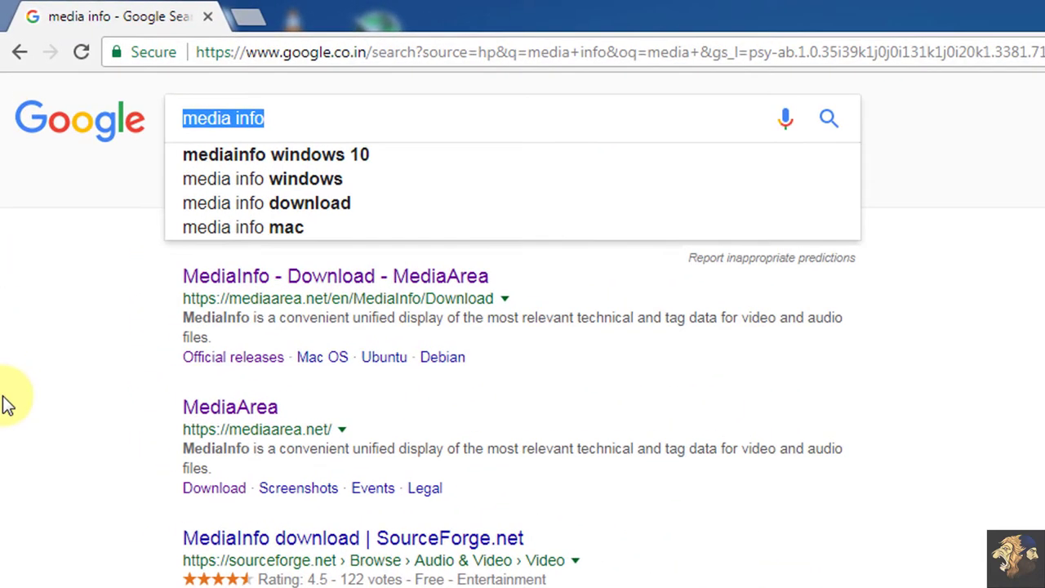
{"action": "type", "text": "megui"}
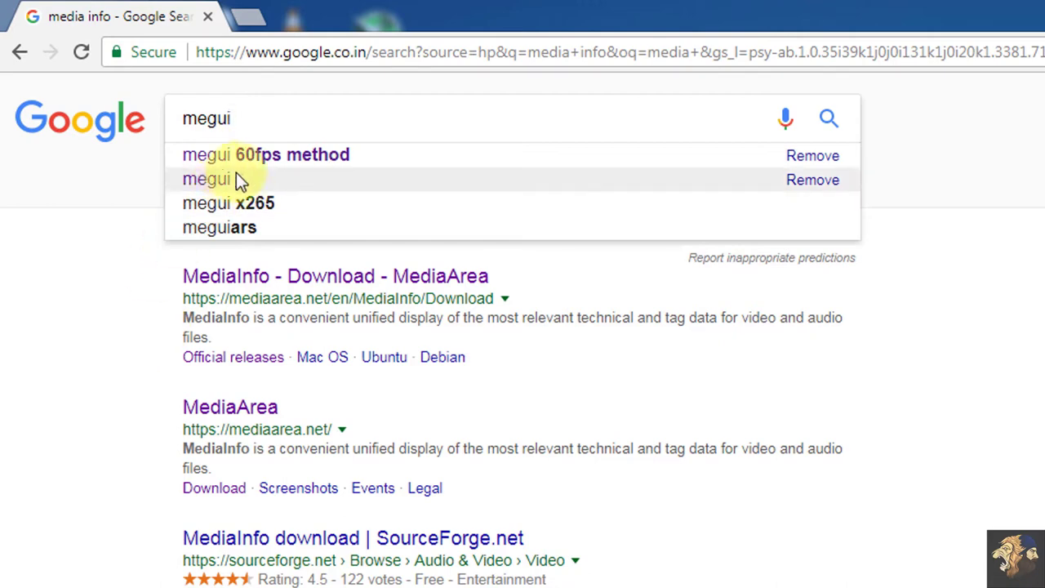
{"action": "left_click", "coordinate": [200, 181]}
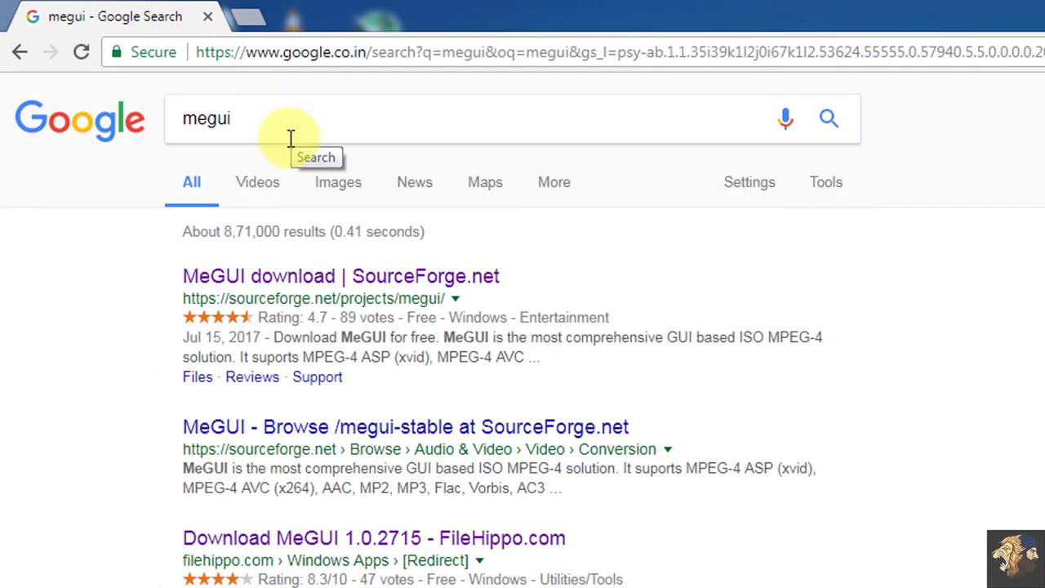
{"action": "right_click", "coordinate": [359, 283]}
{"action": "left_click", "coordinate": [392, 293]}
{"action": "left_click", "coordinate": [318, 12]}
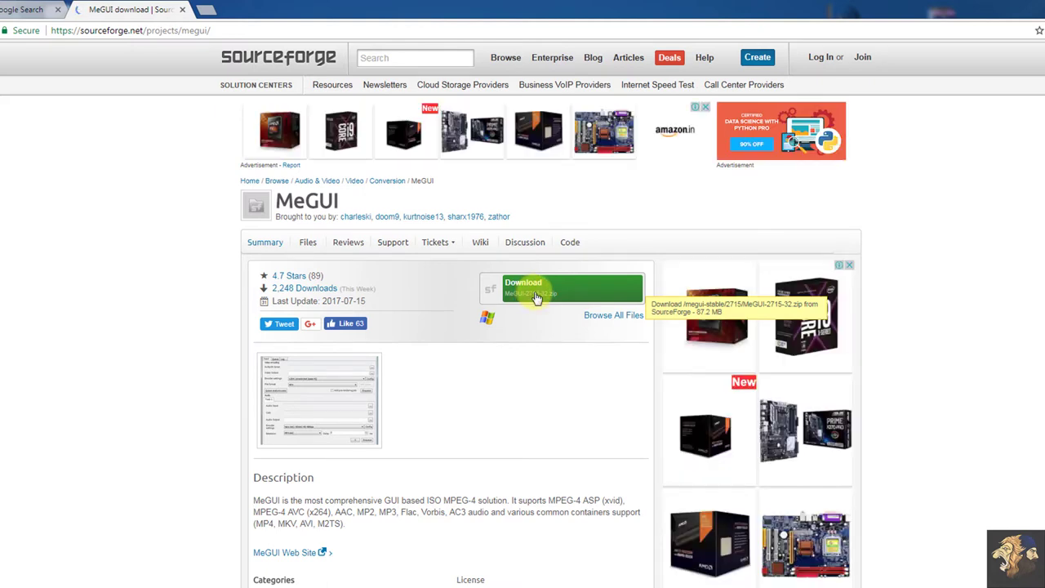
Step: Start downloading MeGUI-2715-32.zip from SourceForge, then return to the desktop and close the download progress window
{"action": "left_click", "coordinate": [539, 299]}
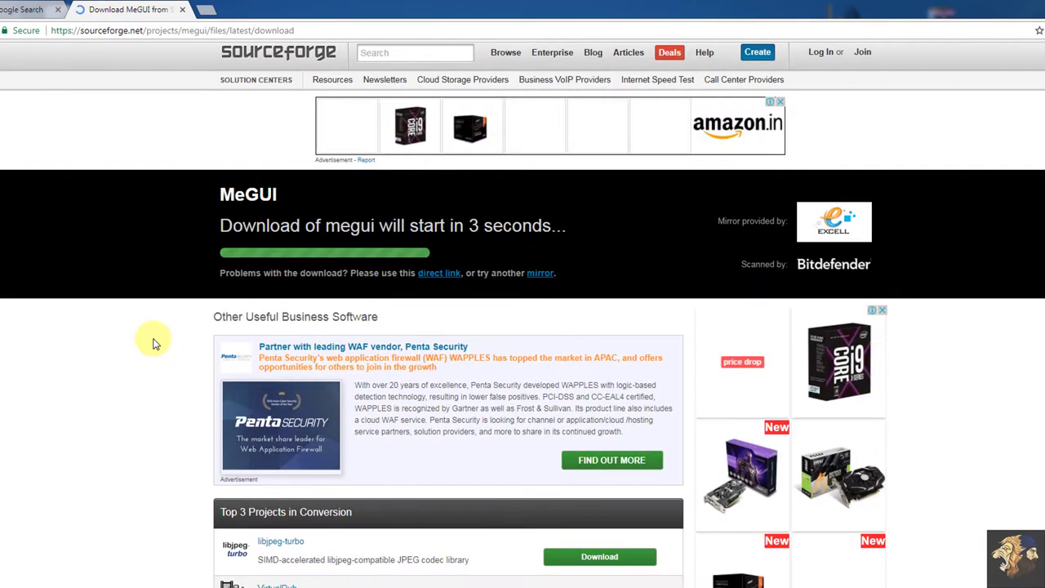
{"action": "scroll", "coordinate": [156, 343], "scroll_direction": "down", "scroll_amount": 2}
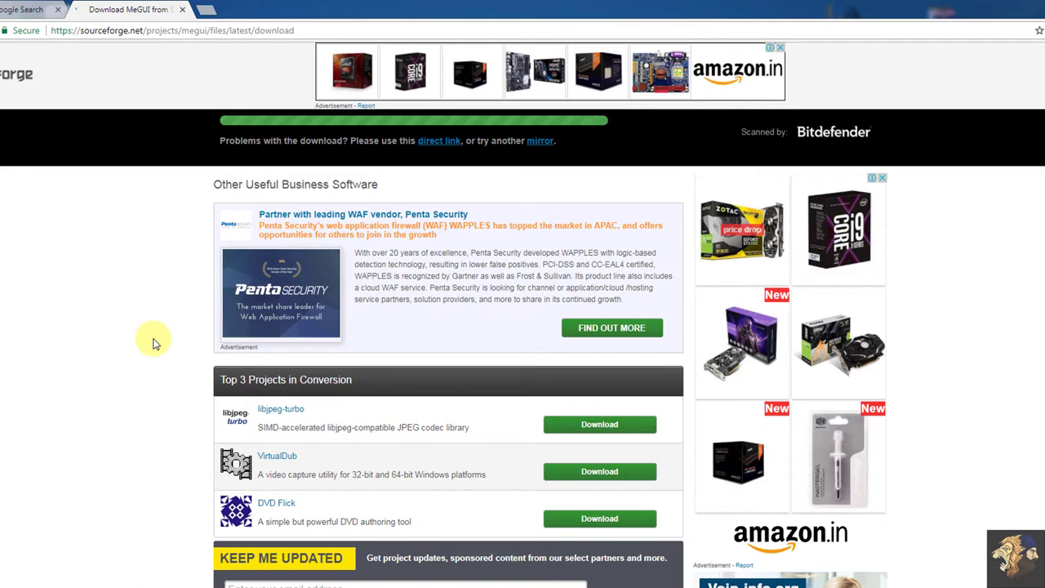
{"action": "scroll", "coordinate": [155, 343], "scroll_direction": "up", "scroll_amount": 2}
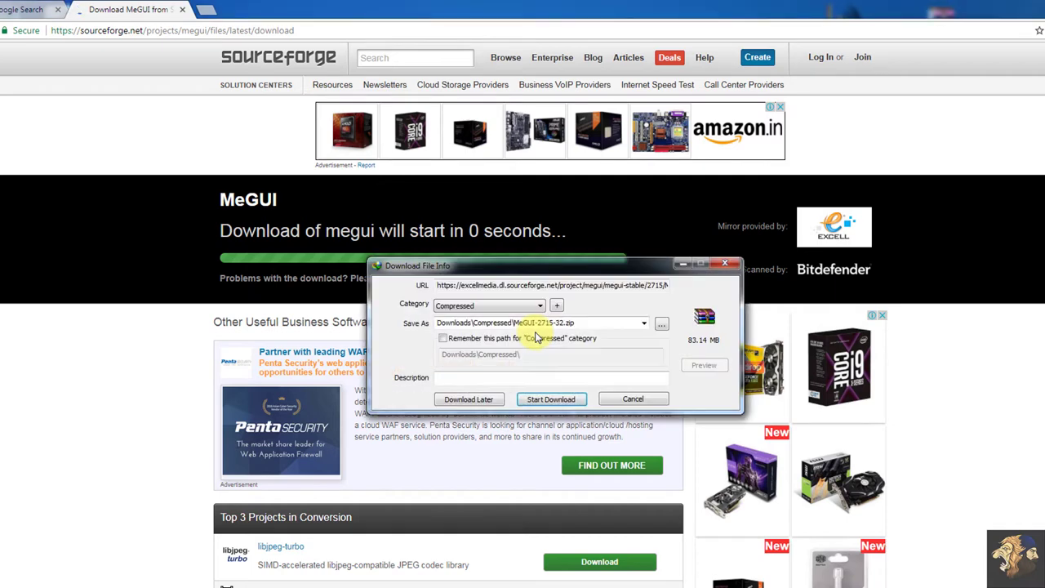
{"action": "left_click", "coordinate": [555, 398]}
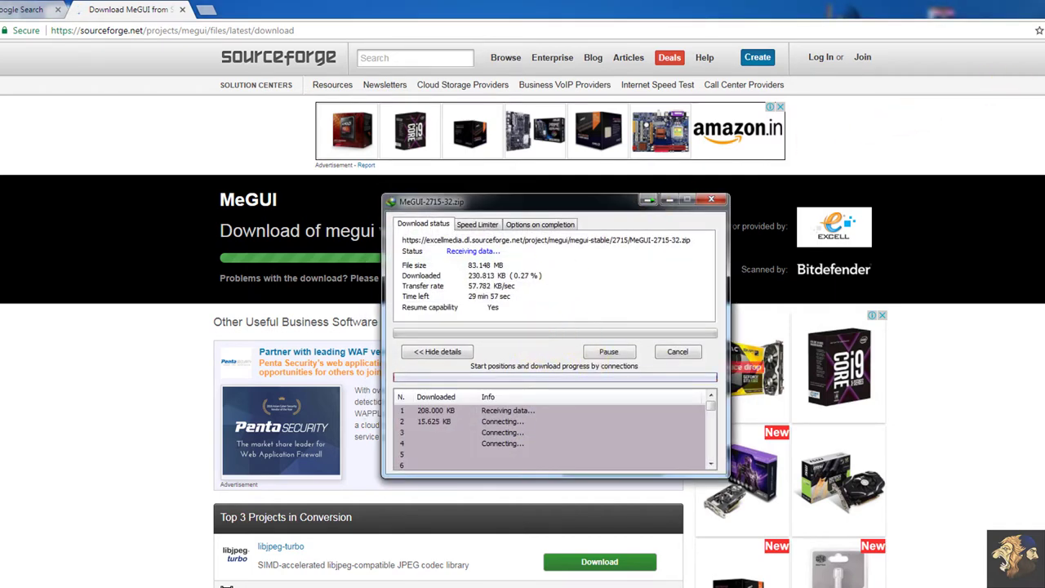
{"action": "left_click", "coordinate": [596, 490]}
{"action": "key", "text": "super+d"}
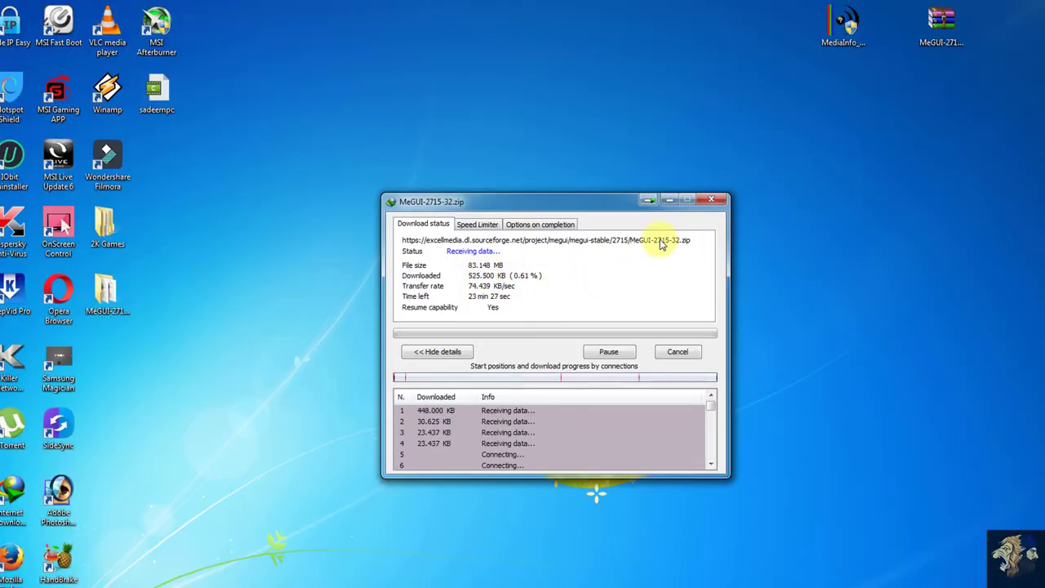
{"action": "left_click", "coordinate": [709, 202]}
Step: Refresh the desktop and move the MediaInfo installer and the MeGUI-2715-32 archive side by side in its empty area
{"action": "right_click", "coordinate": [497, 198]}
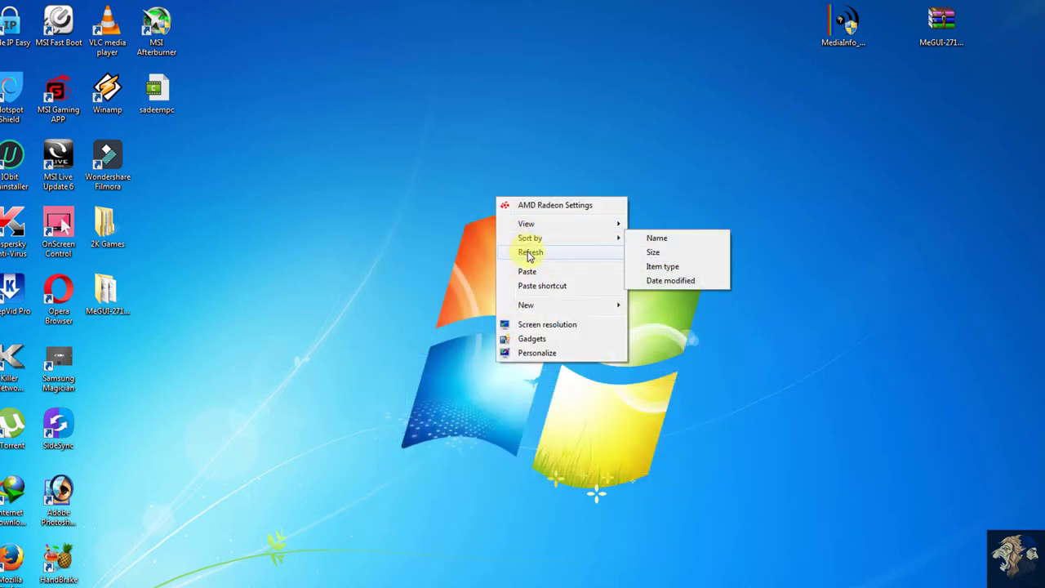
{"action": "left_click", "coordinate": [529, 252]}
{"action": "left_click_drag", "start_coordinate": [835, 42], "coordinate": [734, 108]}
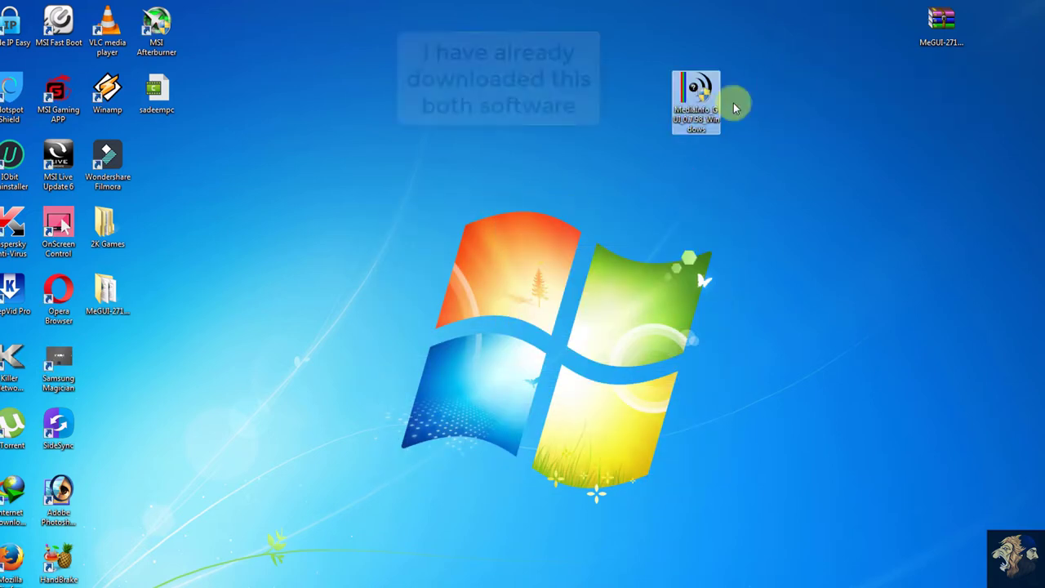
{"action": "left_click_drag", "start_coordinate": [926, 36], "coordinate": [774, 105]}
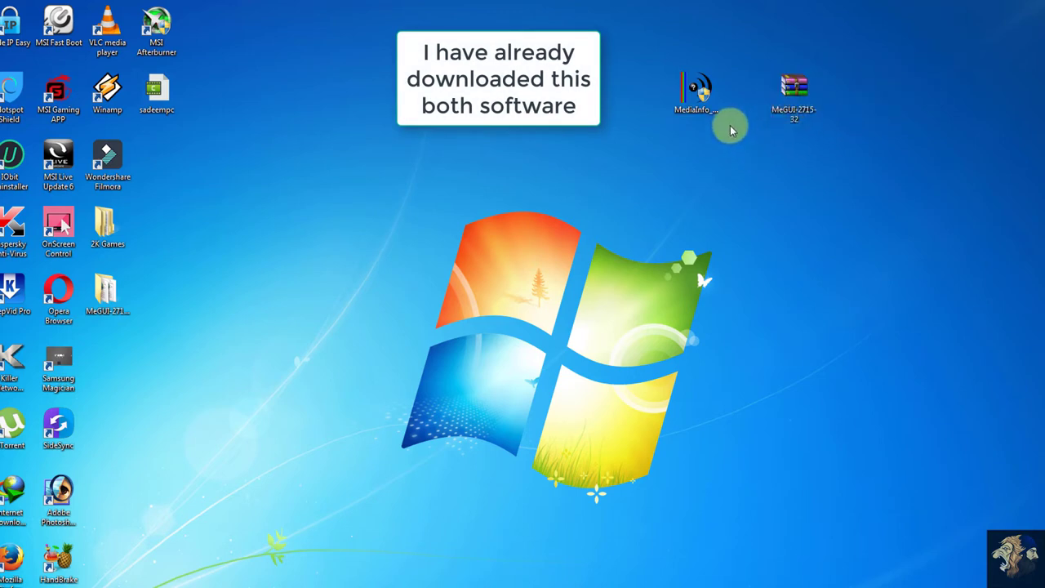
{"action": "left_click", "coordinate": [697, 102]}
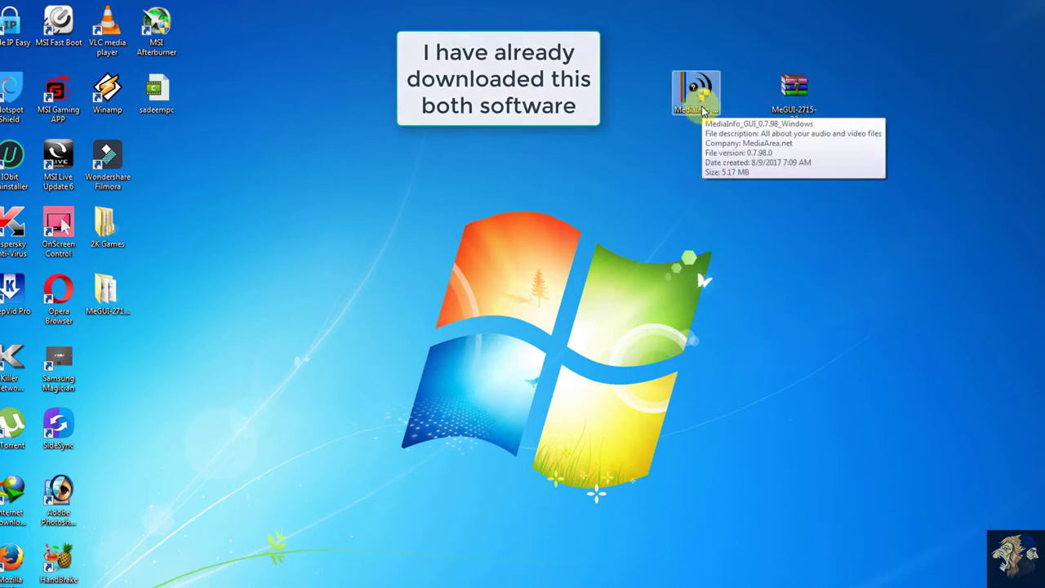
{"action": "left_click", "coordinate": [791, 99]}
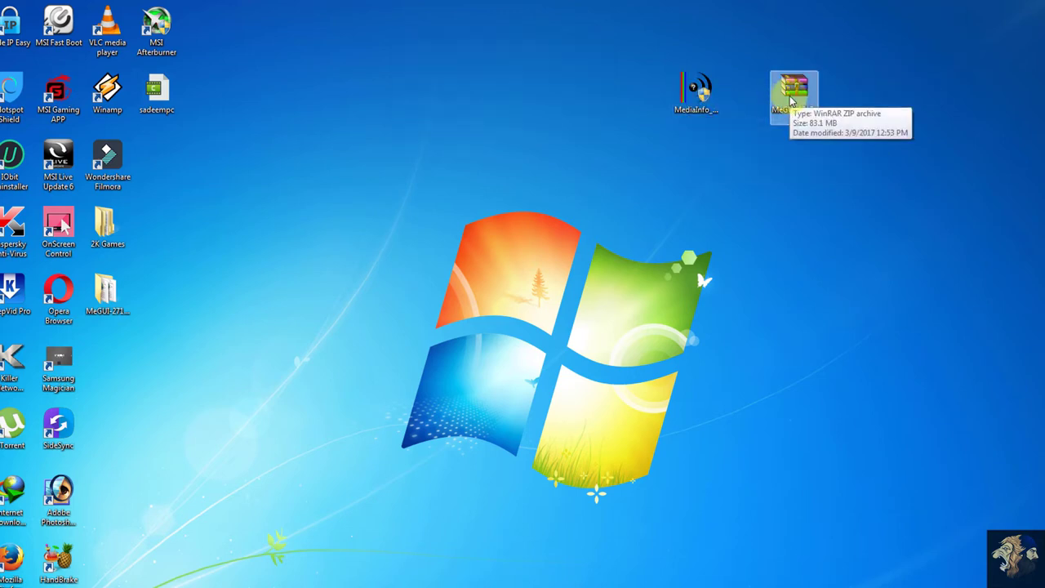
{"action": "left_click", "coordinate": [770, 101]}
Step: Run the MediaInfo_GUI_0.7.98_Windows installer and install MediaInfo in C:\Program Files\MediaInfo\
{"action": "left_click", "coordinate": [696, 96]}
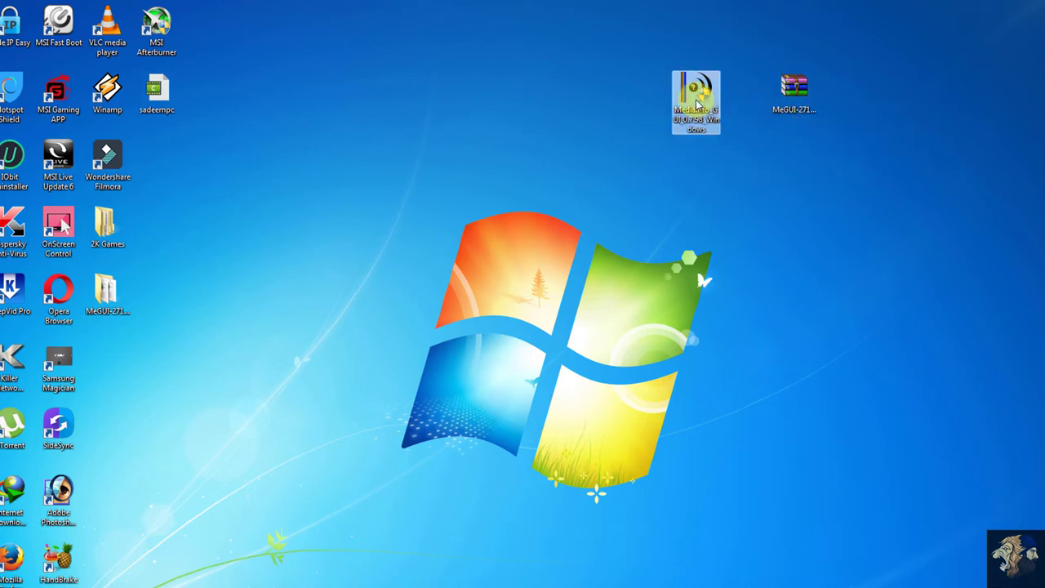
{"action": "right_click", "coordinate": [697, 100]}
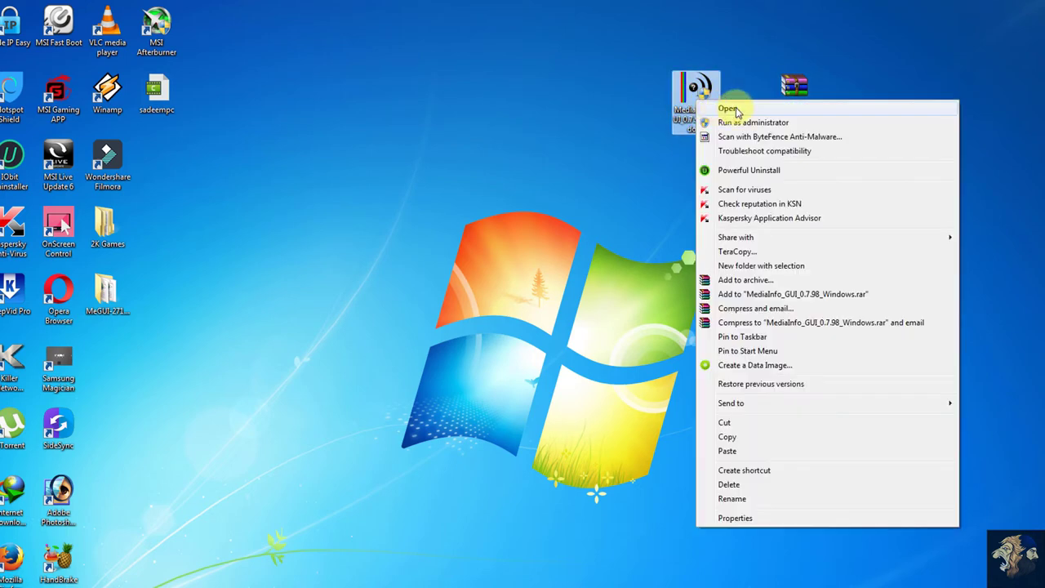
{"action": "left_click", "coordinate": [727, 109]}
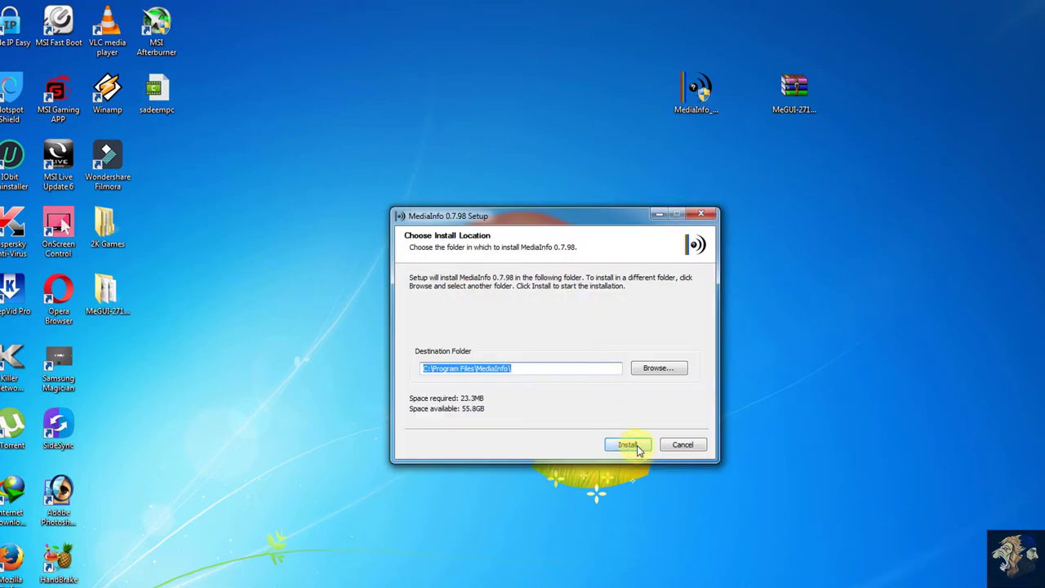
{"action": "left_click", "coordinate": [638, 448]}
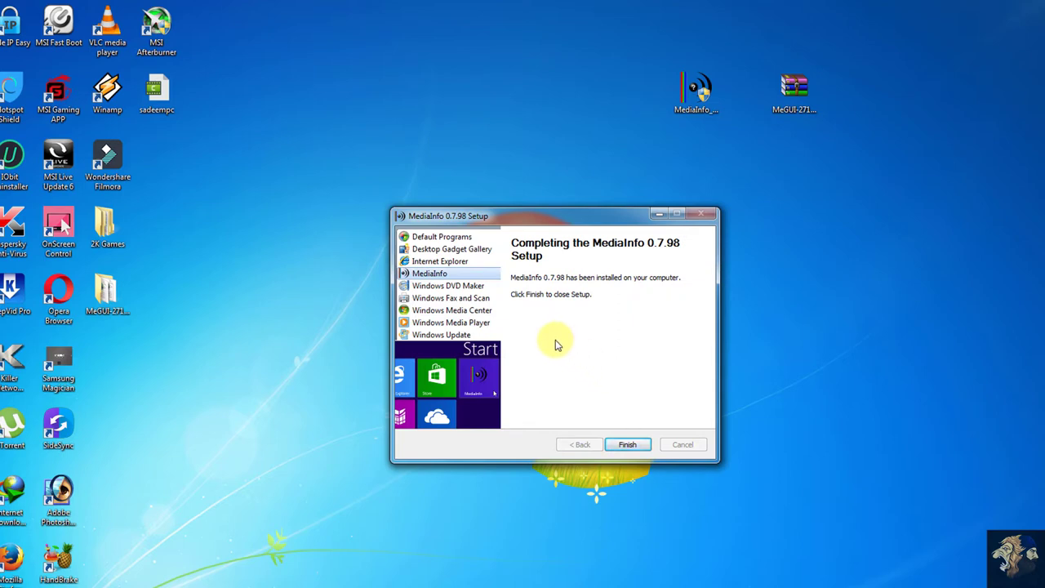
{"action": "left_click", "coordinate": [629, 443]}
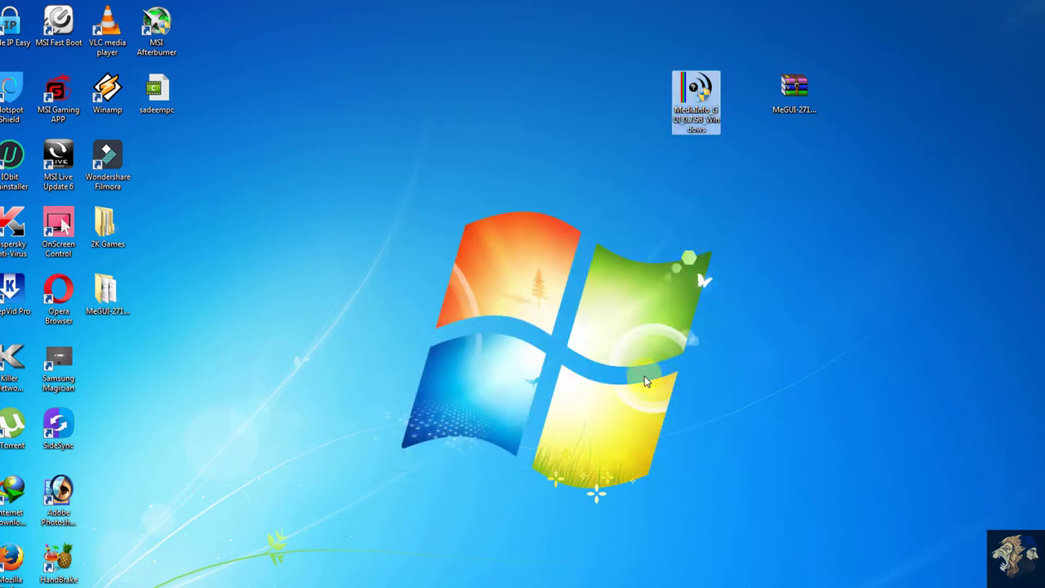
{"action": "right_click", "coordinate": [651, 174]}
{"action": "left_click", "coordinate": [683, 228]}
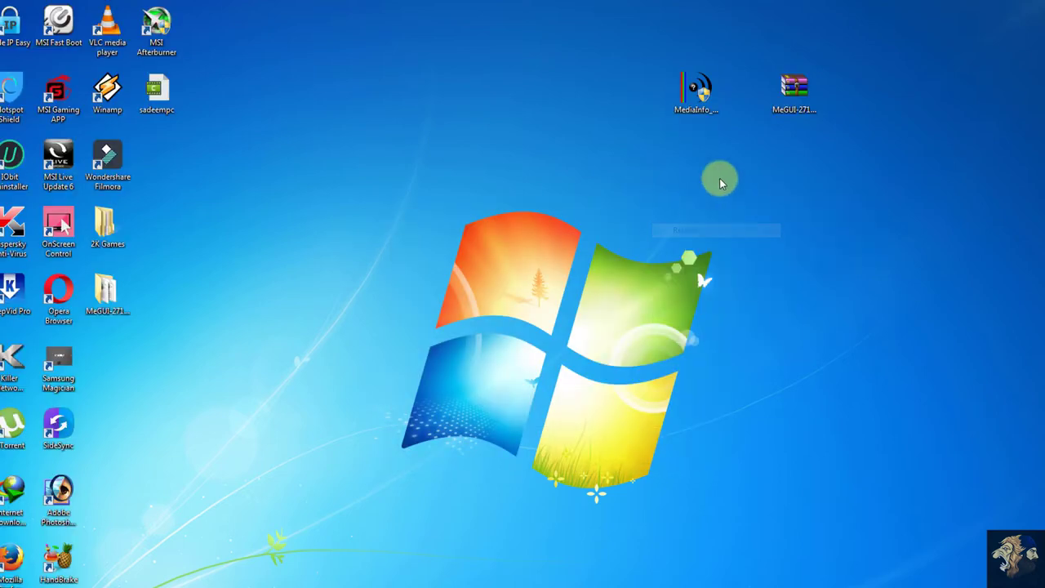
{"action": "left_click", "coordinate": [792, 112]}
{"action": "right_click", "coordinate": [793, 106]}
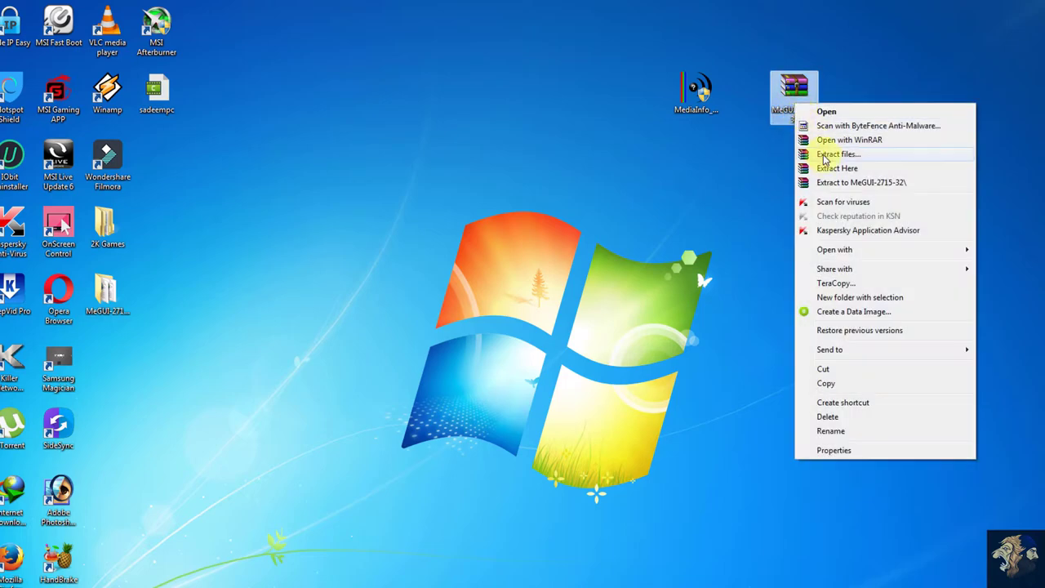
{"action": "left_click", "coordinate": [841, 155]}
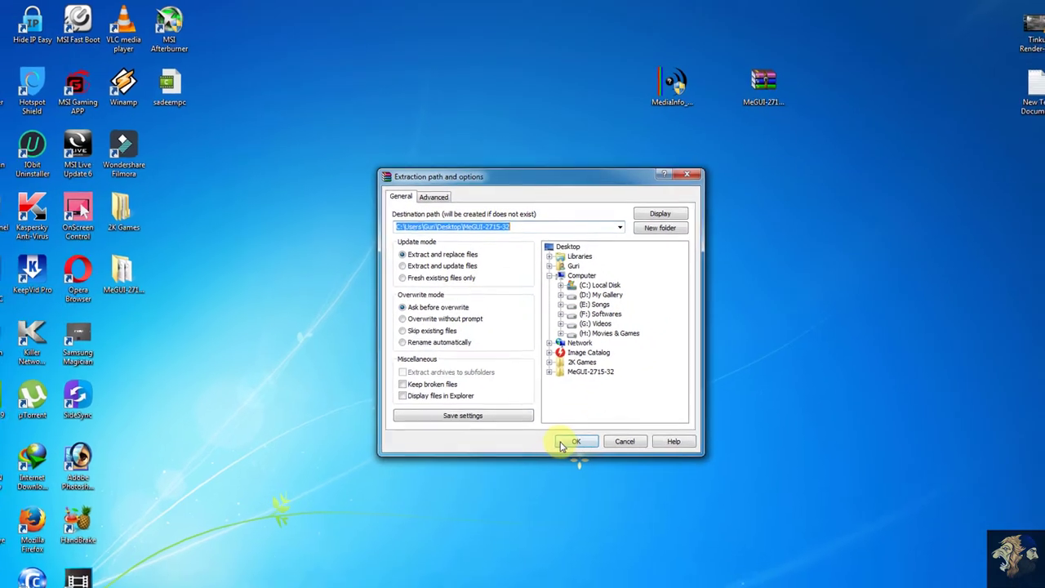
{"action": "left_click", "coordinate": [623, 441]}
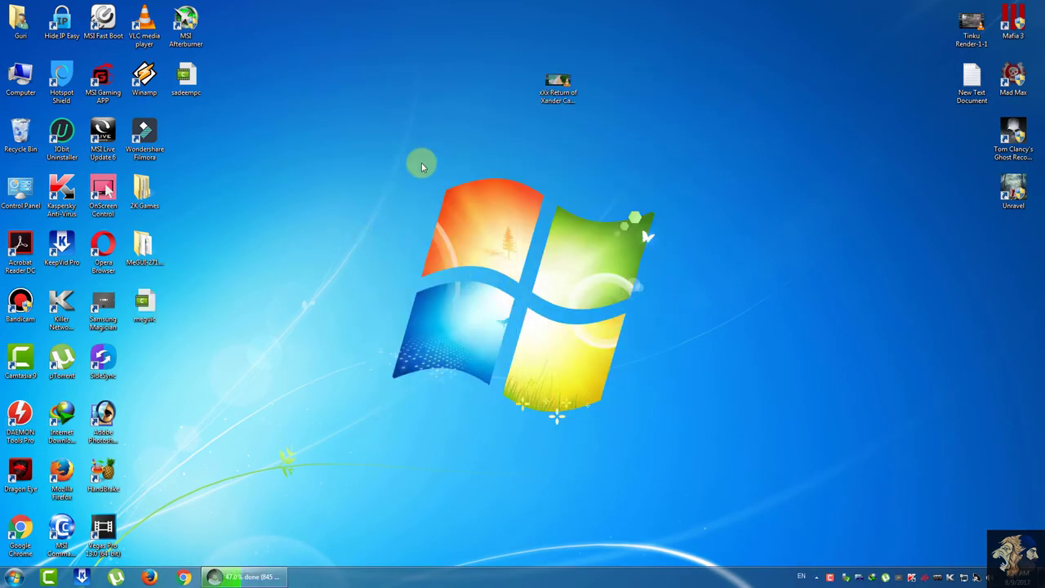
{"action": "right_click", "coordinate": [422, 166]}
{"action": "left_click", "coordinate": [445, 211]}
{"action": "right_click", "coordinate": [416, 205]}
{"action": "left_click", "coordinate": [458, 253]}
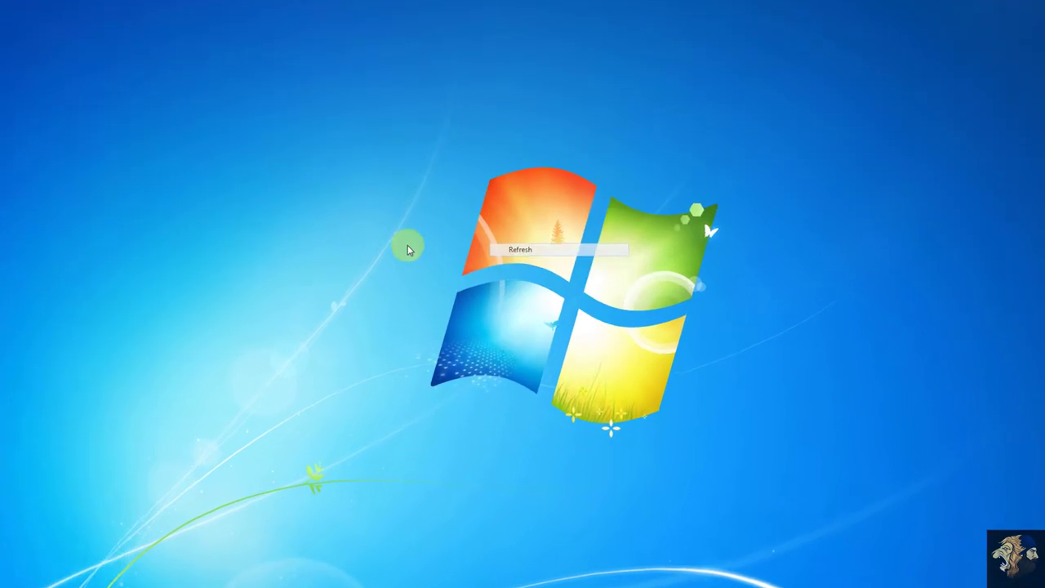
Step: Create a desktop shortcut to the MeGUI application from the MeGUI-2715-32 folder and return to the desktop
{"action": "right_click", "coordinate": [169, 235]}
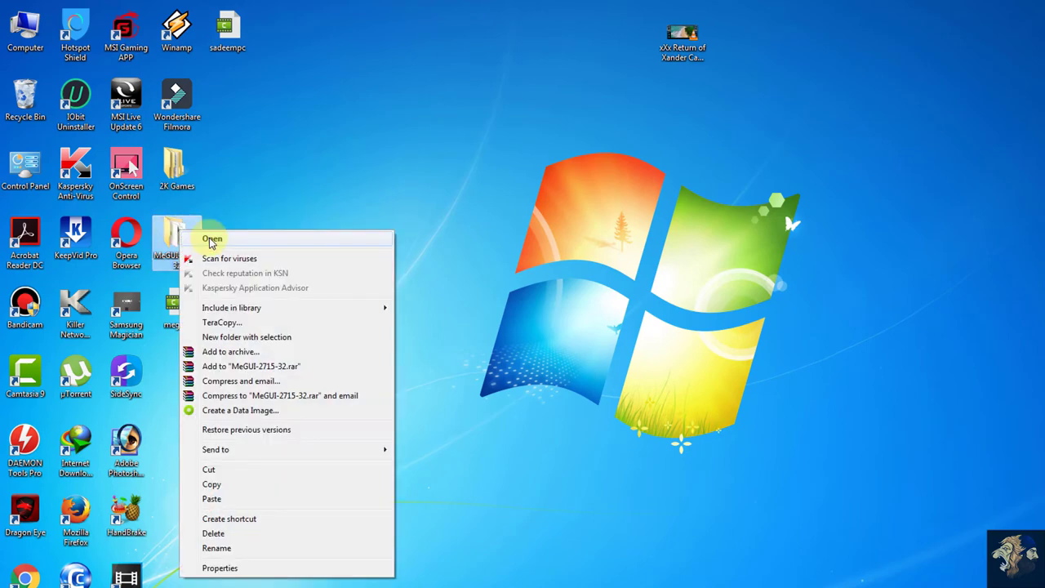
{"action": "left_click", "coordinate": [211, 240]}
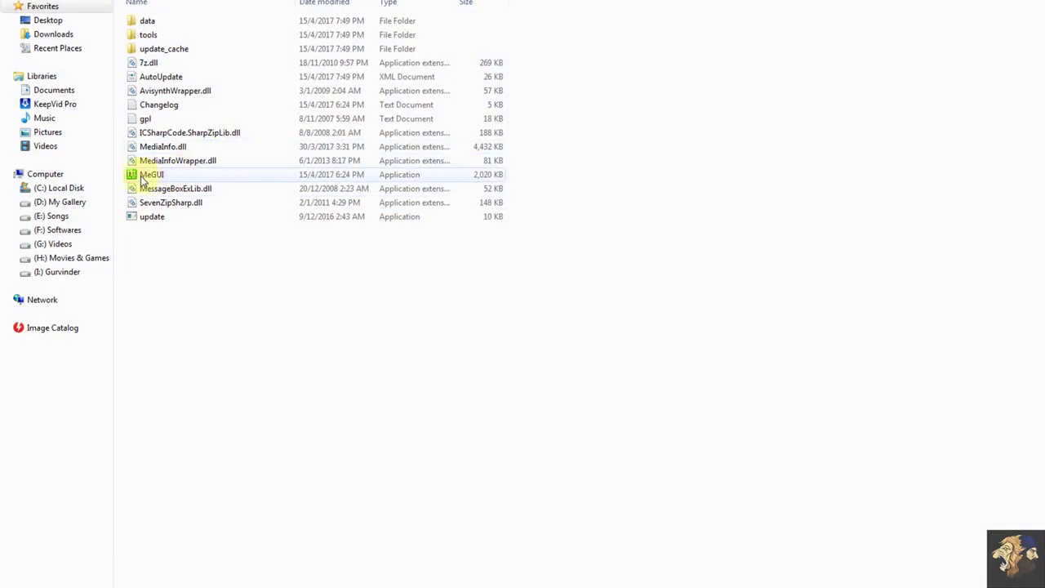
{"action": "left_click", "coordinate": [143, 178]}
{"action": "right_click", "coordinate": [144, 179]}
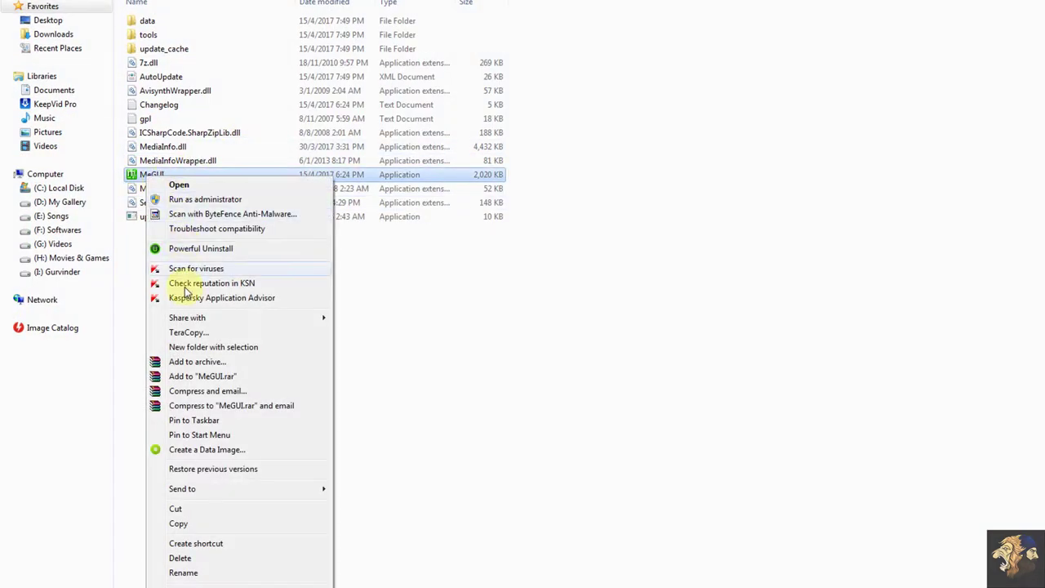
{"action": "mouse_move", "coordinate": [202, 490]}
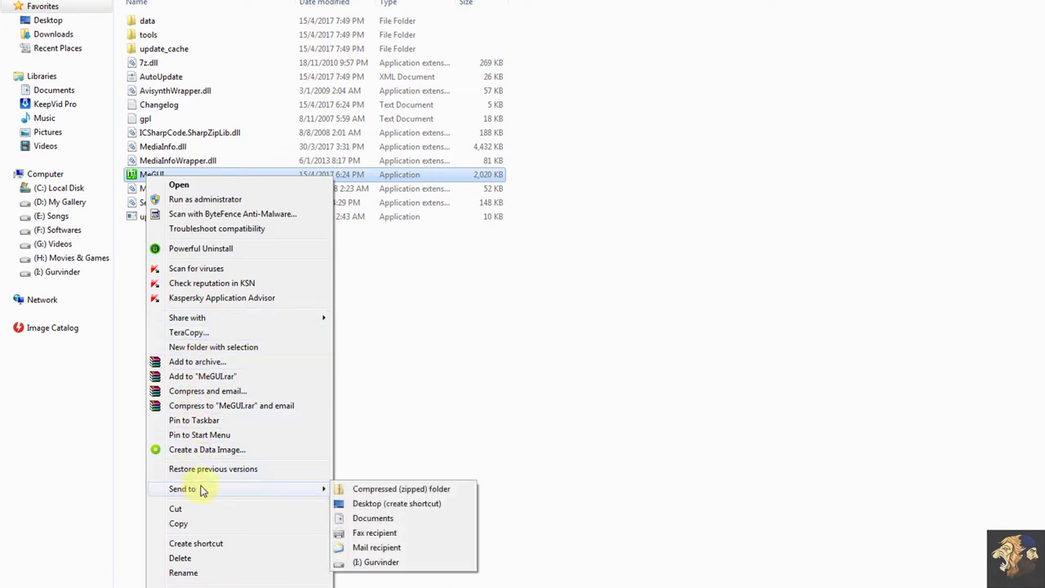
{"action": "left_click", "coordinate": [393, 506]}
{"action": "key", "text": "super+d"}
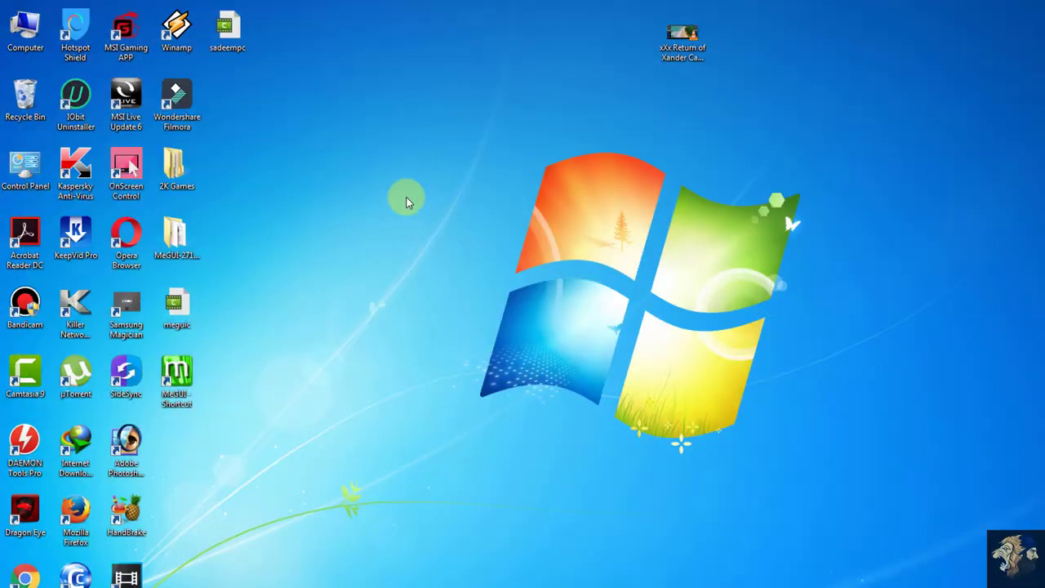
{"action": "right_click", "coordinate": [258, 238]}
{"action": "left_click", "coordinate": [278, 294]}
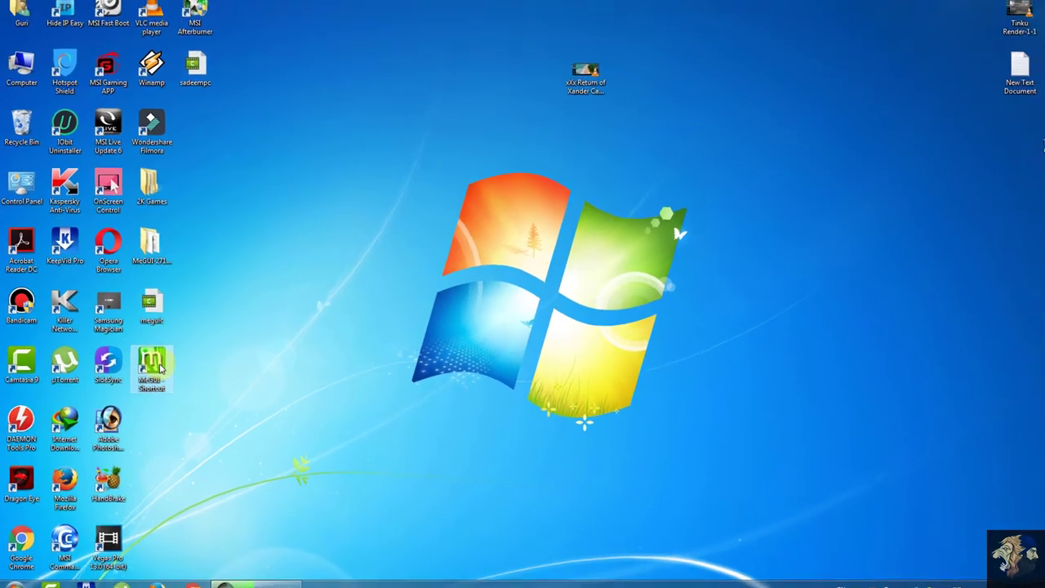
{"action": "right_click", "coordinate": [519, 151]}
{"action": "left_click", "coordinate": [553, 206]}
{"action": "right_click", "coordinate": [519, 152]}
{"action": "left_click", "coordinate": [419, 224]}
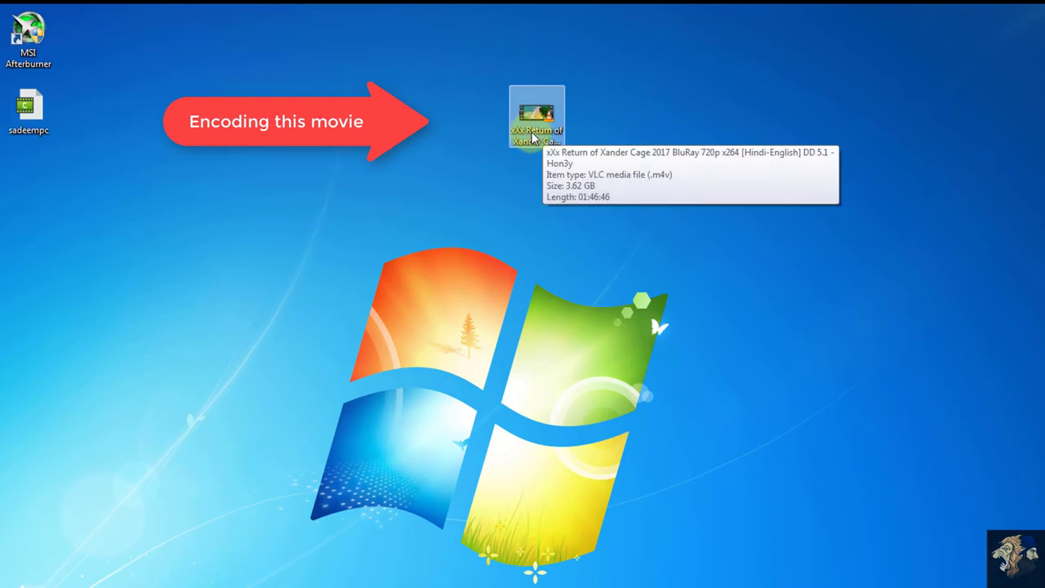
Step: Open the properties of the xXx Return of Xander Cage movie file and review its video length, frame size, data rate and total bitrate
{"action": "right_click", "coordinate": [533, 139]}
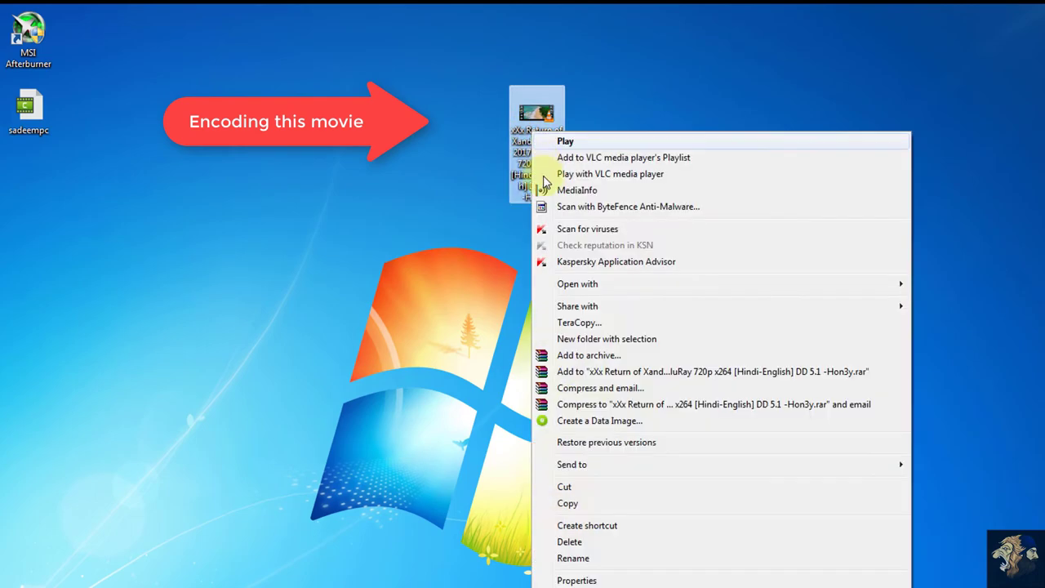
{"action": "left_click", "coordinate": [563, 578]}
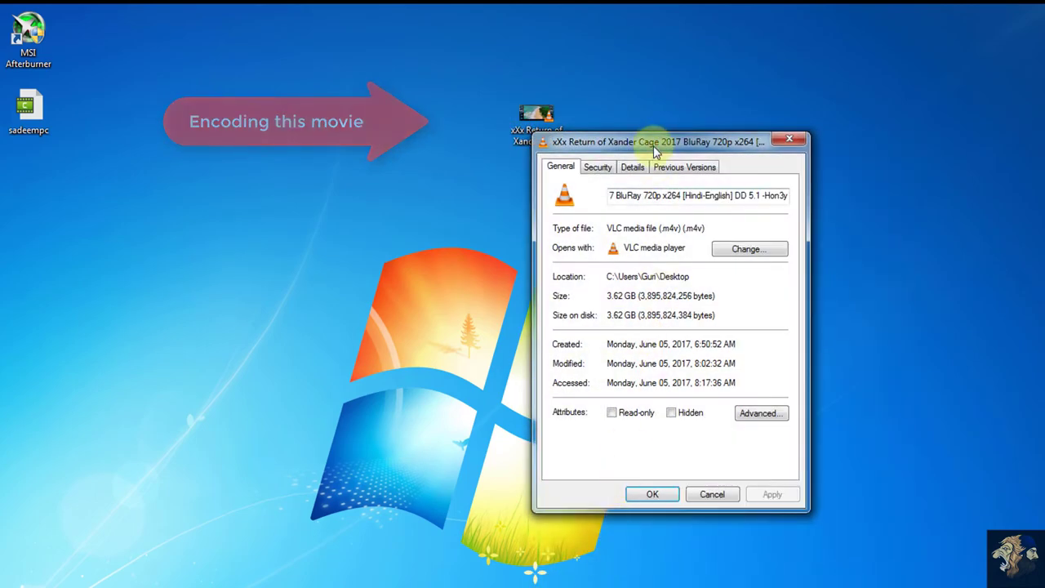
{"action": "left_click_drag", "start_coordinate": [660, 145], "coordinate": [320, 144]}
{"action": "left_click", "coordinate": [366, 164]}
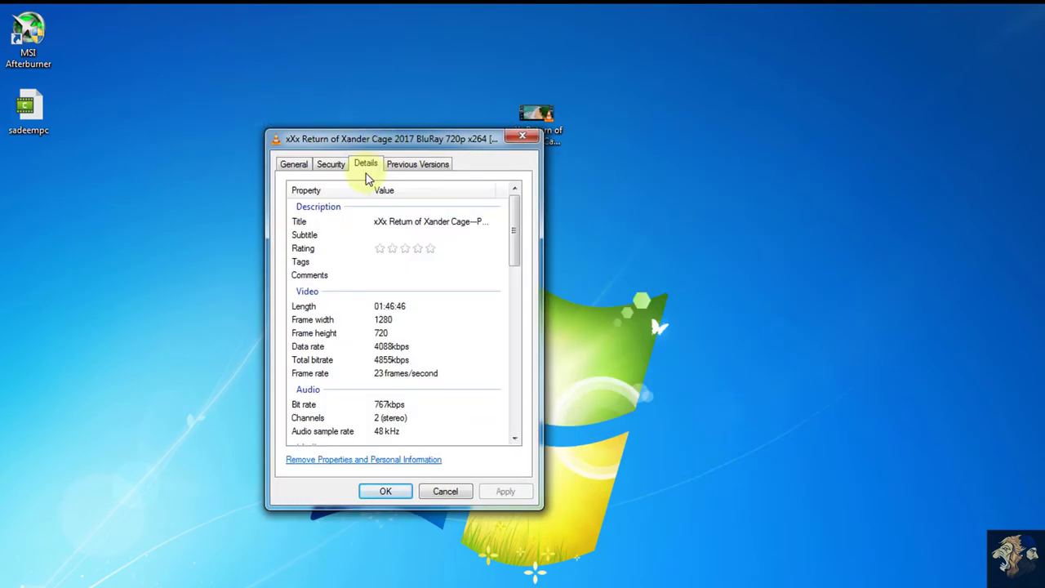
{"action": "left_click", "coordinate": [394, 306]}
{"action": "left_click", "coordinate": [384, 321]}
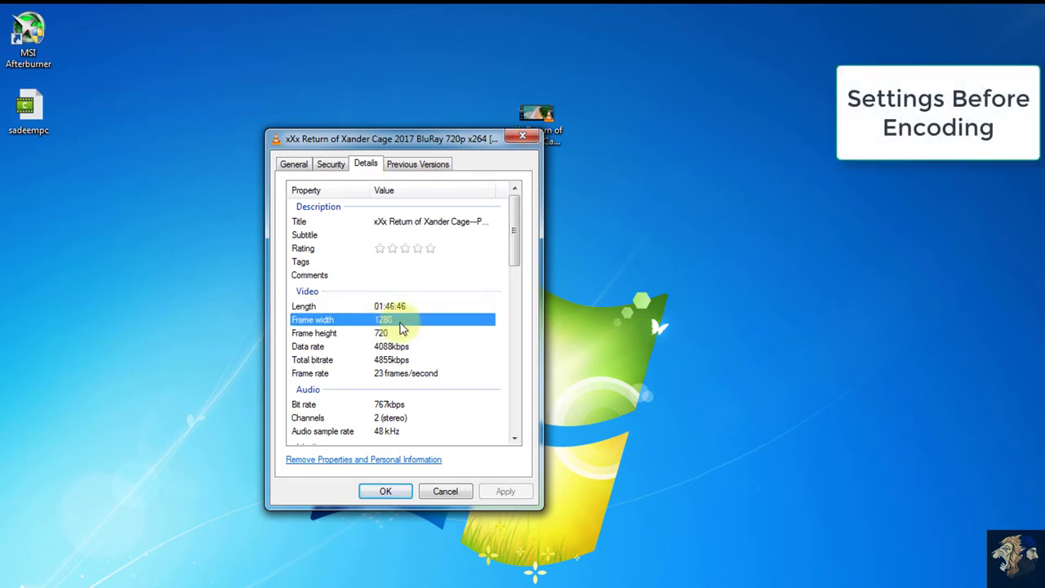
{"action": "left_click", "coordinate": [394, 334]}
{"action": "left_click", "coordinate": [395, 349]}
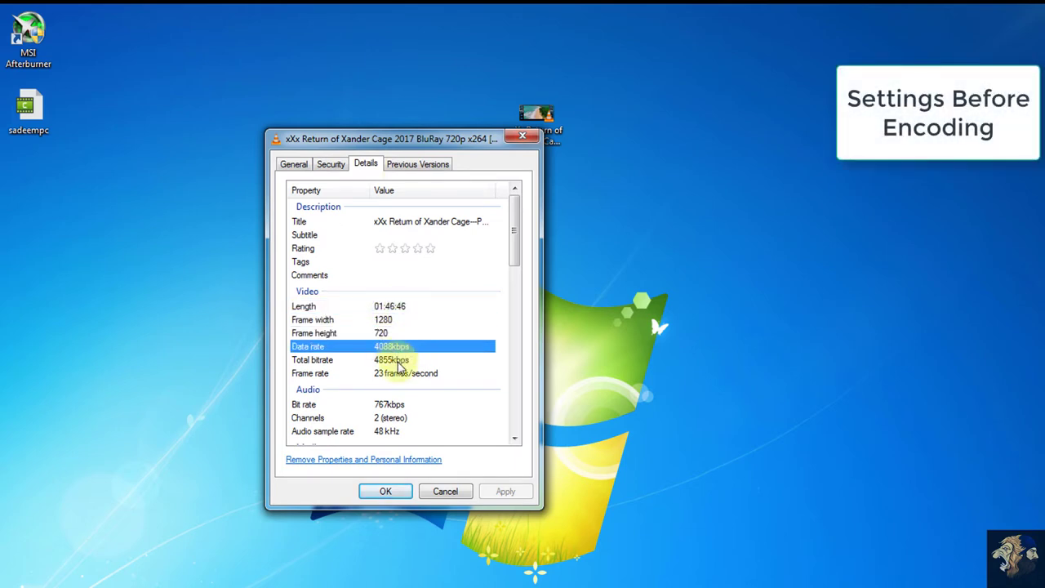
{"action": "left_click", "coordinate": [398, 360]}
Step: Review the audio bit rate, channels and sample rate in the file details, and close the properties
{"action": "left_click_drag", "start_coordinate": [517, 265], "coordinate": [501, 299]}
{"action": "left_click", "coordinate": [395, 245]}
{"action": "left_click", "coordinate": [389, 259]}
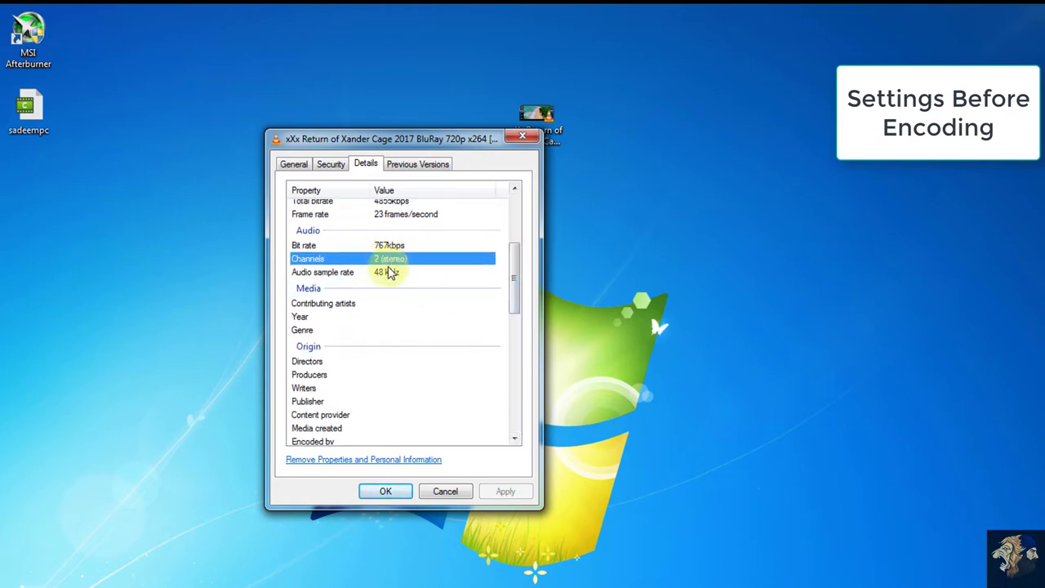
{"action": "left_click", "coordinate": [388, 273]}
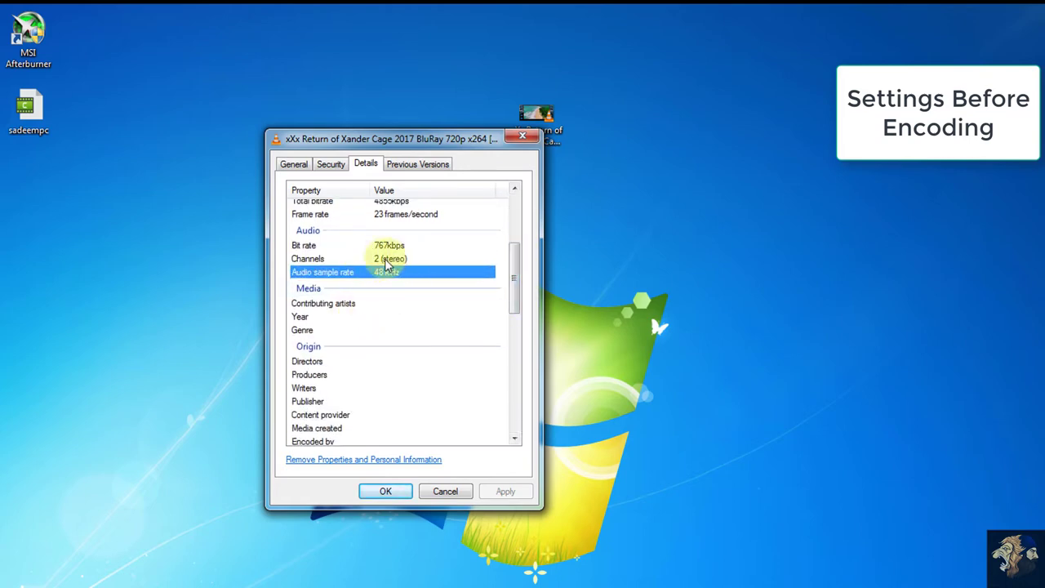
{"action": "left_click", "coordinate": [392, 491]}
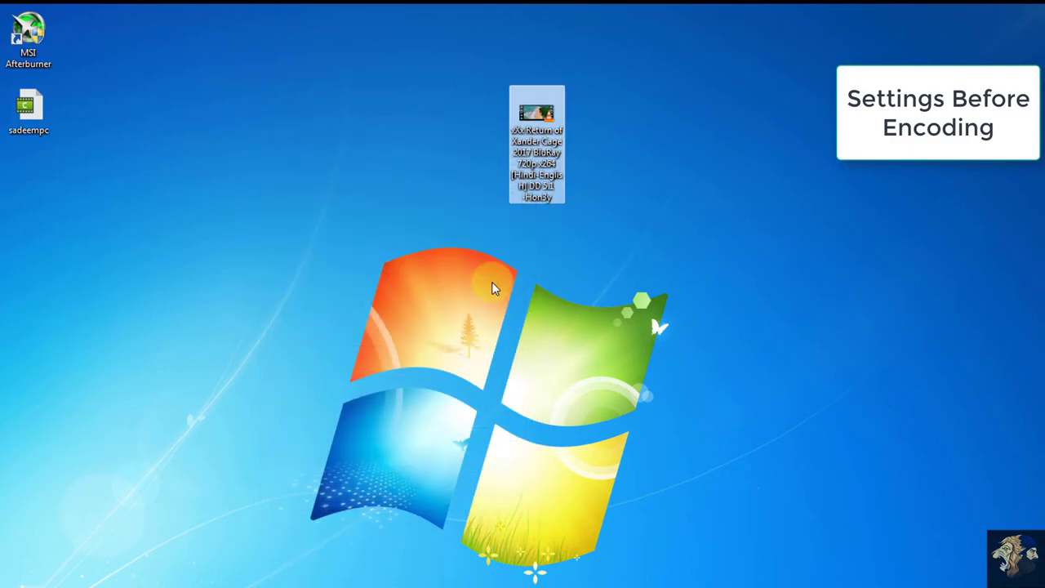
Step: Open the movie file in MediaInfo and switch to the Text view
{"action": "right_click", "coordinate": [531, 170]}
{"action": "left_click", "coordinate": [552, 182]}
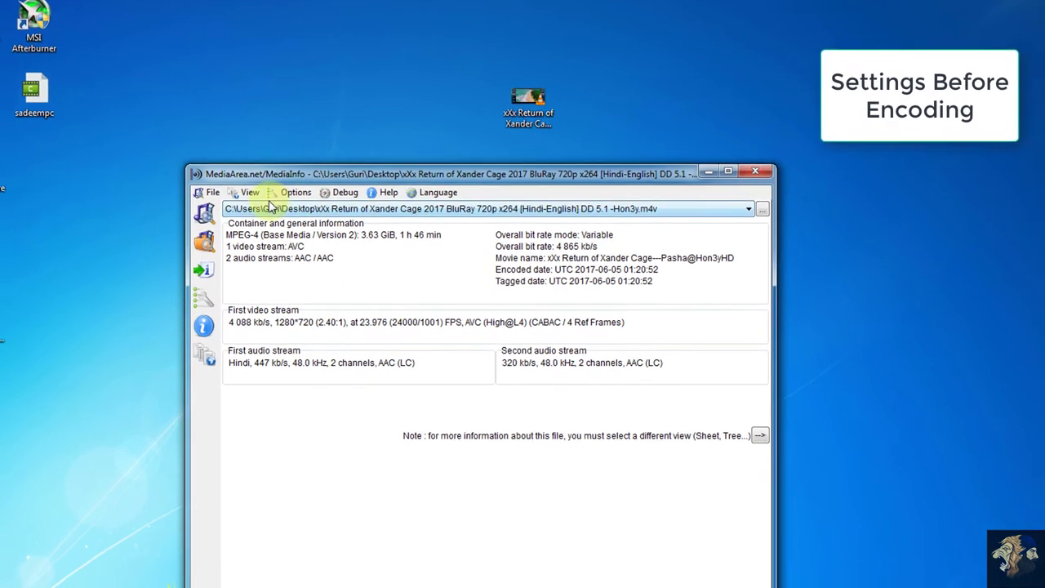
{"action": "left_click", "coordinate": [251, 206]}
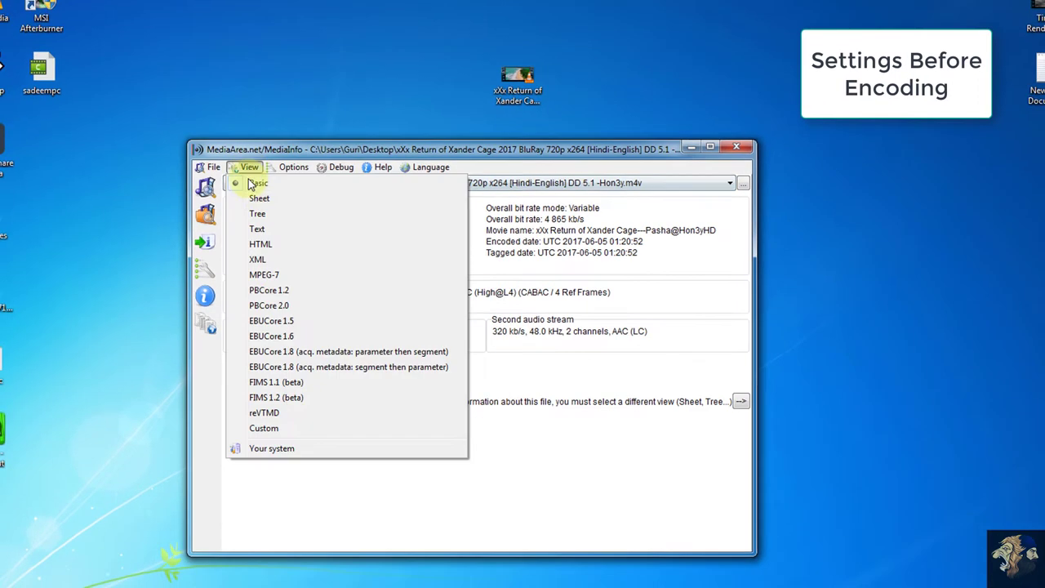
{"action": "left_click", "coordinate": [263, 230]}
Step: Examine the video stream's width, height, frame rate and format profile in the MediaInfo report
{"action": "scroll", "coordinate": [517, 368], "scroll_direction": "down", "scroll_amount": 2}
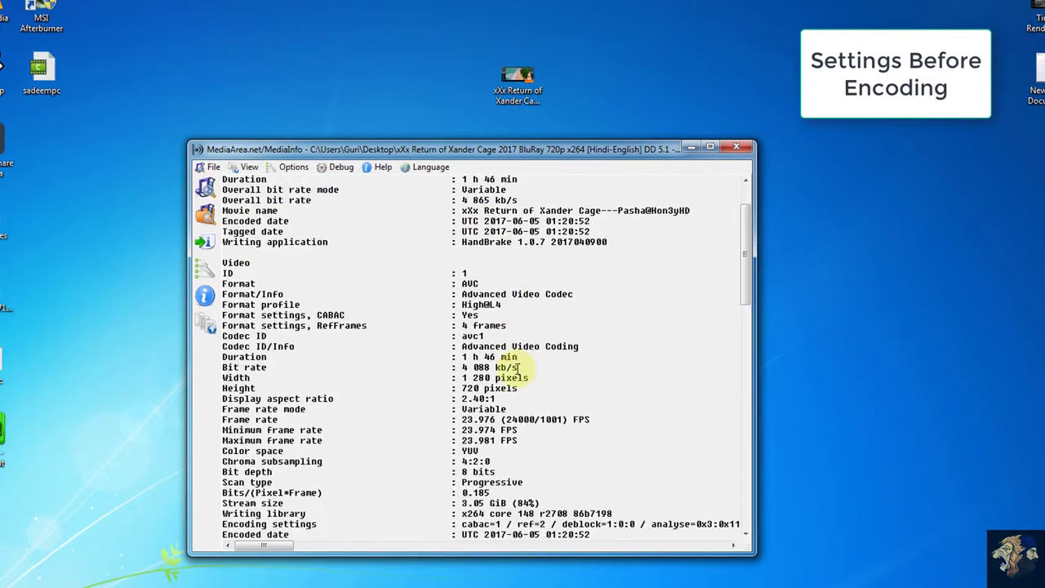
{"action": "scroll", "coordinate": [518, 367], "scroll_direction": "down", "scroll_amount": 1}
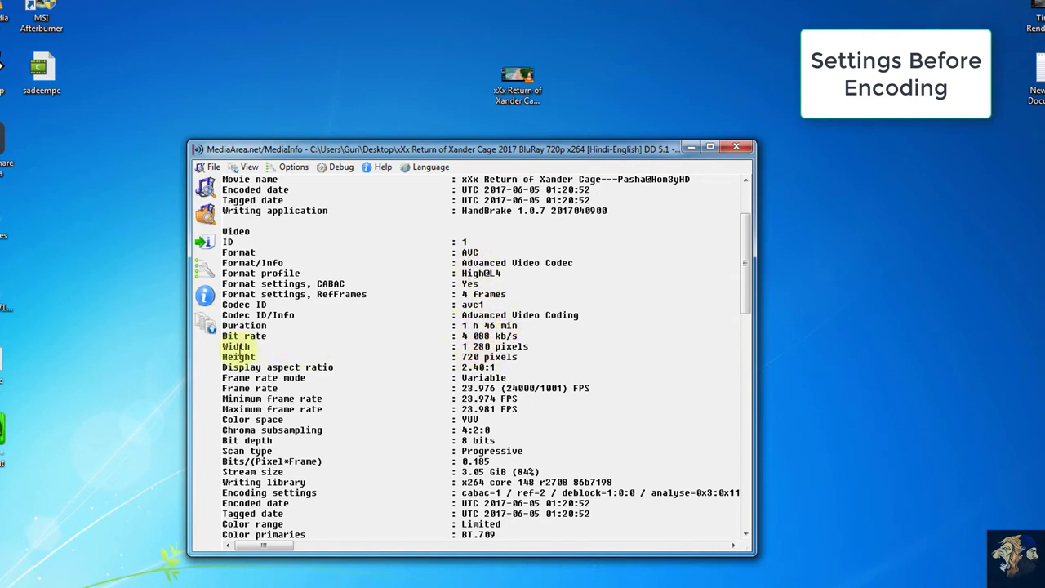
{"action": "mouse_move", "coordinate": [223, 346]}
{"action": "left_mouse_down"}
{"action": "mouse_move", "coordinate": [535, 346]}
{"action": "mouse_move", "coordinate": [222, 357]}
{"action": "left_mouse_up"}
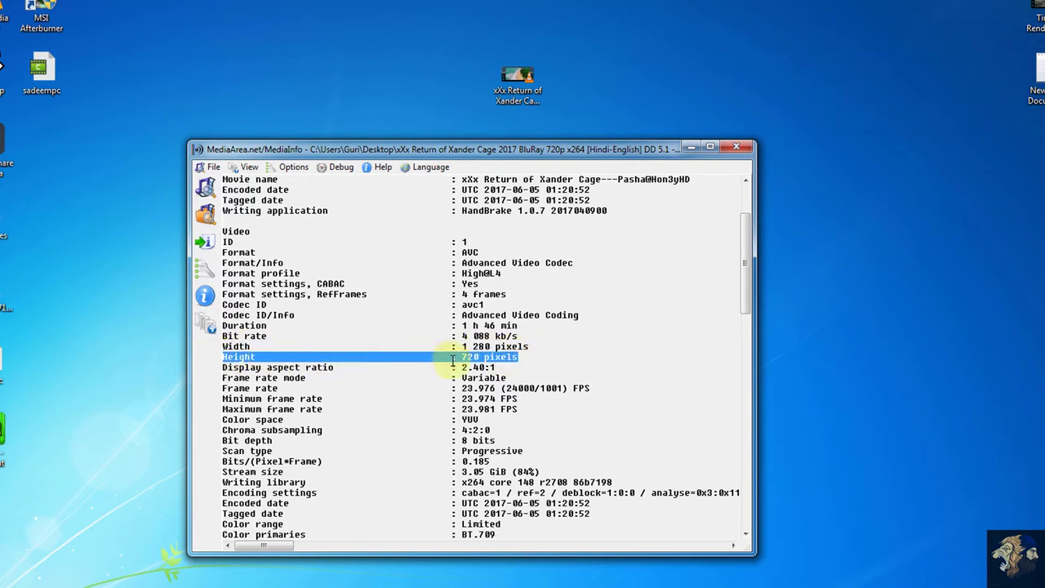
{"action": "left_click", "coordinate": [497, 367]}
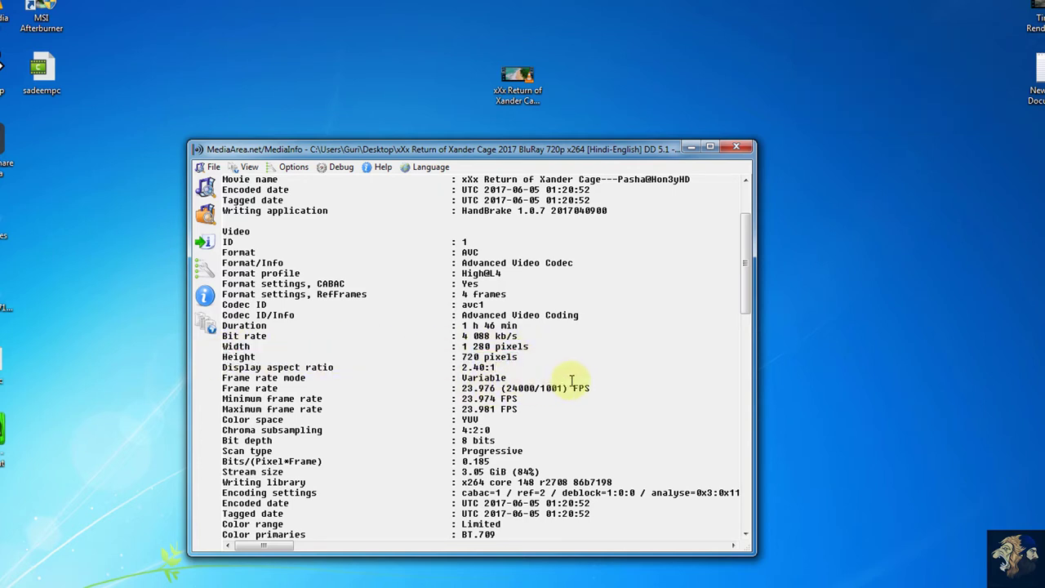
{"action": "left_click_drag", "start_coordinate": [590, 389], "coordinate": [223, 389]}
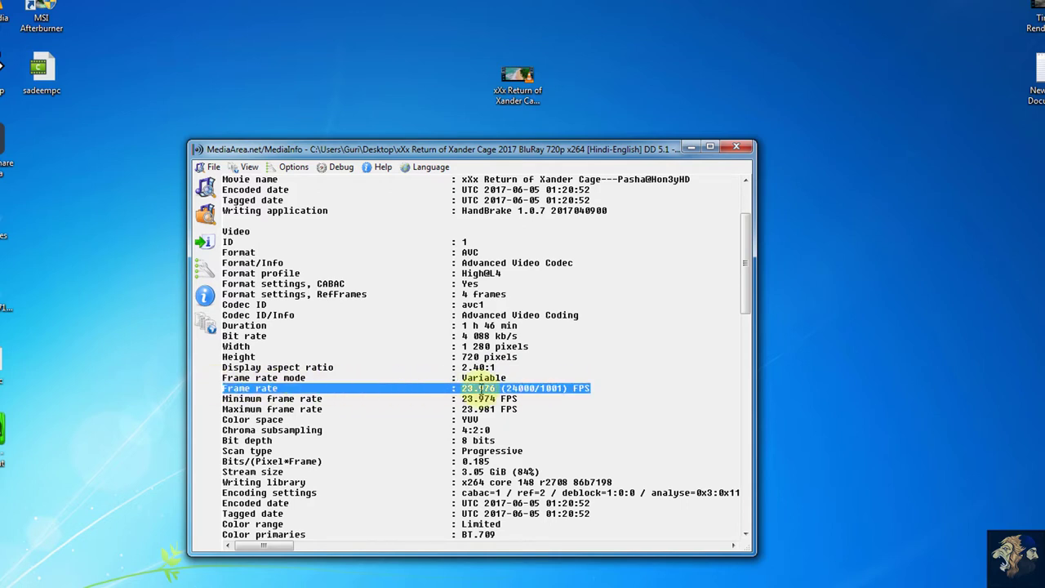
{"action": "left_click", "coordinate": [485, 394]}
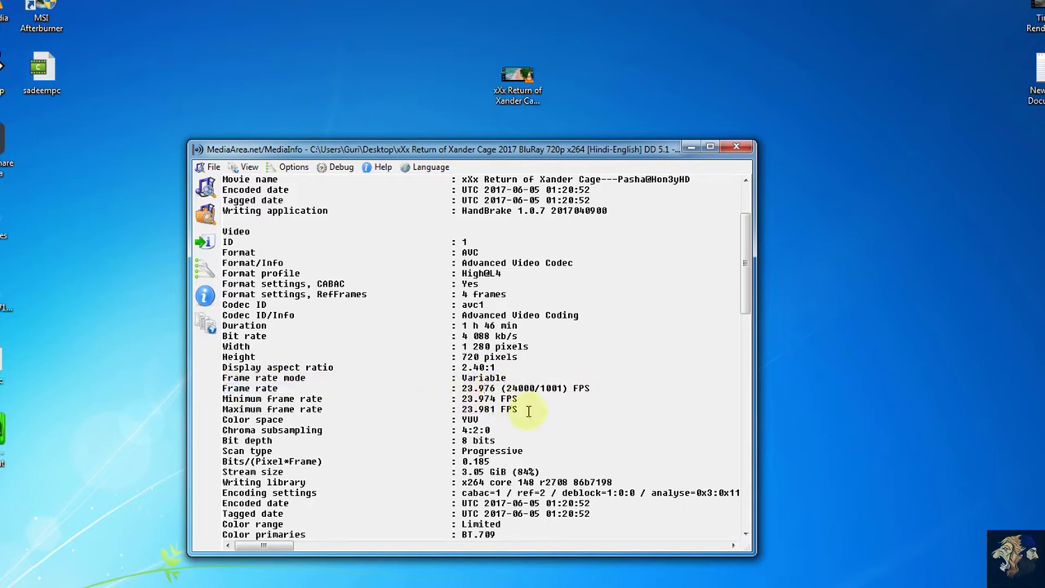
{"action": "scroll", "coordinate": [531, 389], "scroll_direction": "up", "scroll_amount": 3}
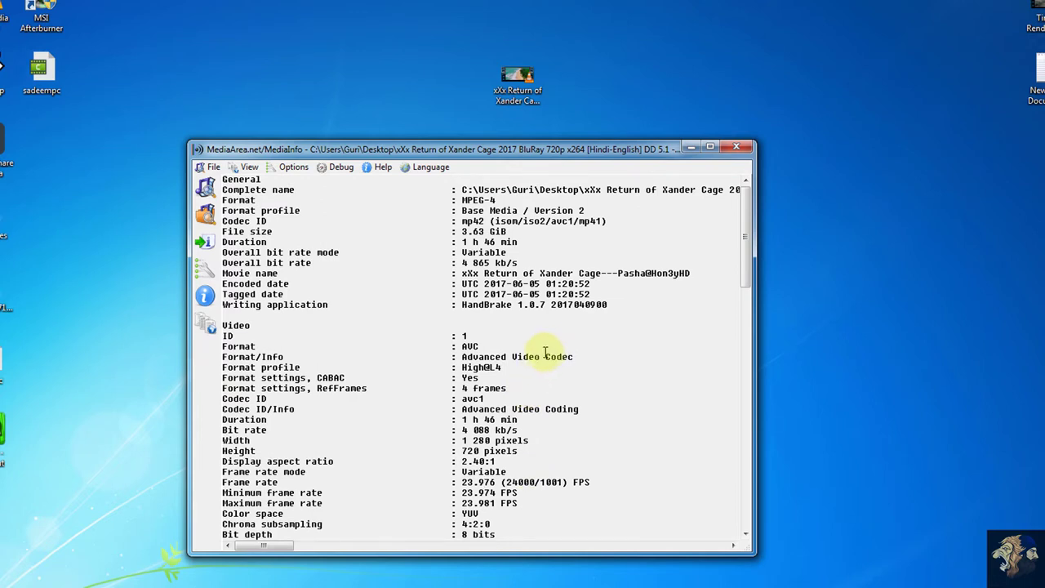
{"action": "scroll", "coordinate": [545, 351], "scroll_direction": "down", "scroll_amount": 2}
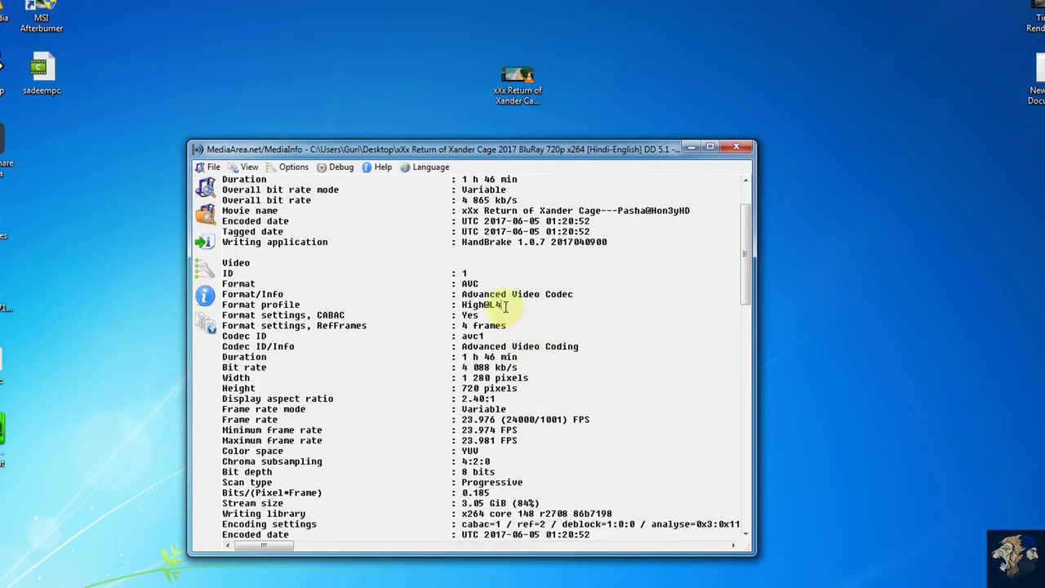
{"action": "left_click_drag", "start_coordinate": [505, 305], "coordinate": [232, 303]}
{"action": "left_click", "coordinate": [451, 304]}
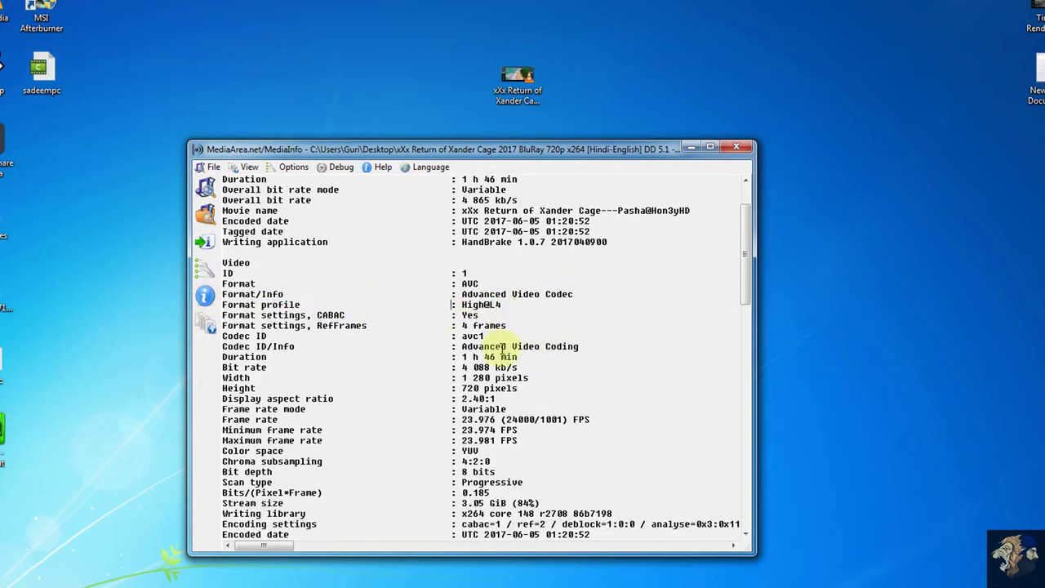
Step: Examine the audio tracks' IDs, formats and languages, check the video's encoding details, and close MediaInfo
{"action": "scroll", "coordinate": [502, 348], "scroll_direction": "down", "scroll_amount": 12}
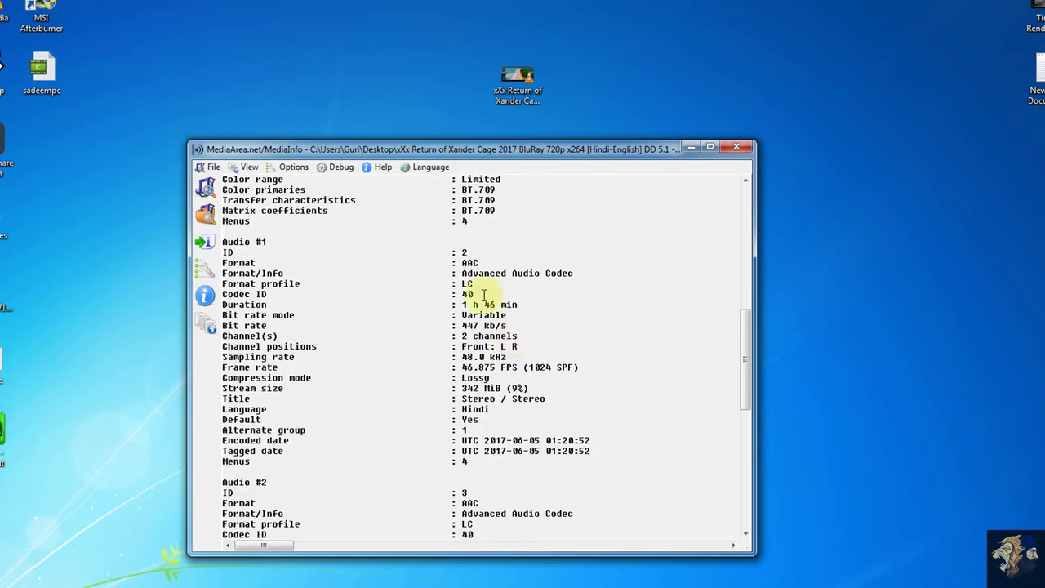
{"action": "left_click_drag", "start_coordinate": [472, 253], "coordinate": [196, 257]}
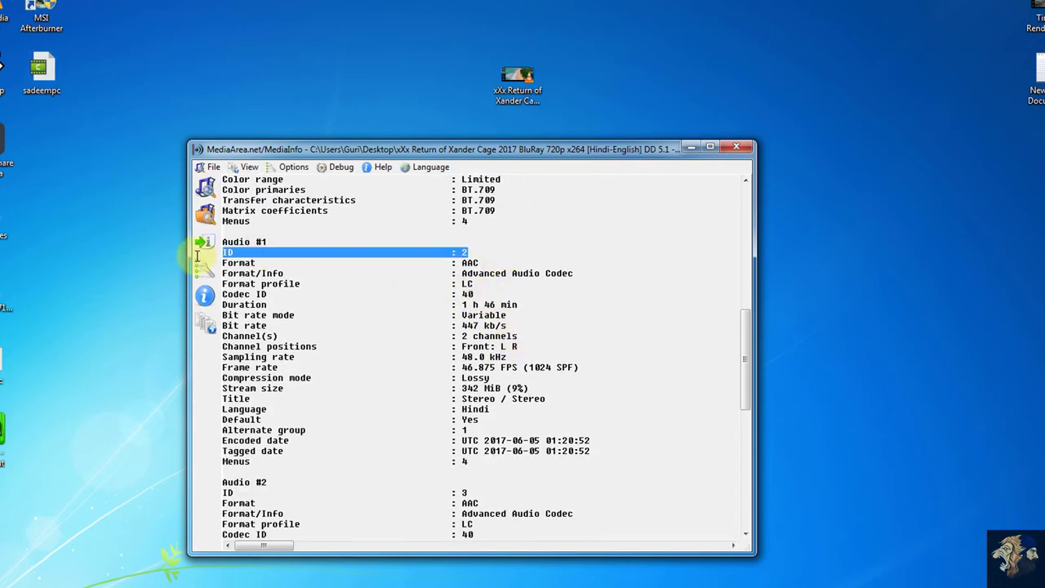
{"action": "left_click", "coordinate": [470, 274]}
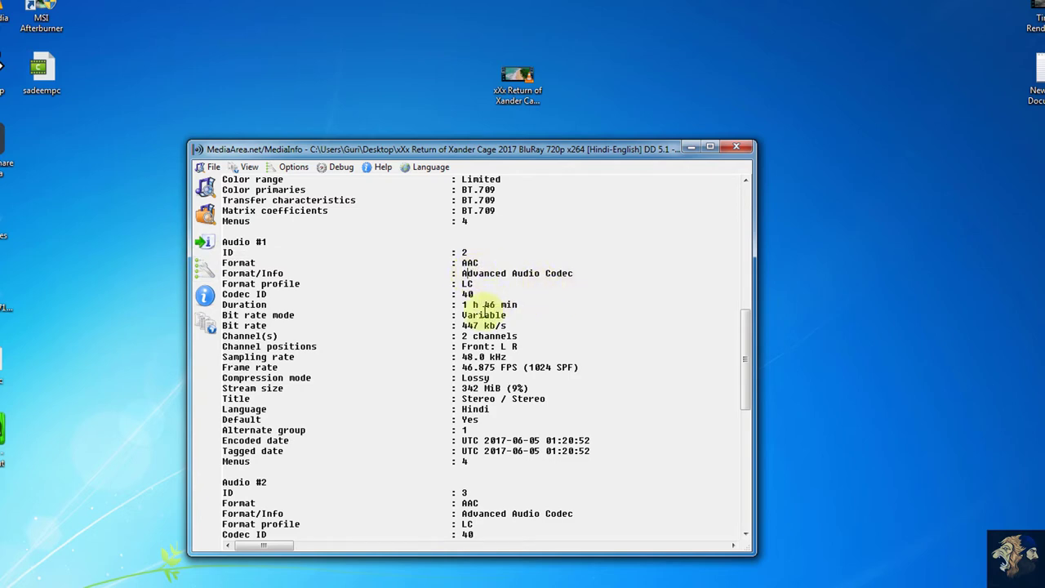
{"action": "scroll", "coordinate": [510, 347], "scroll_direction": "down", "scroll_amount": 2}
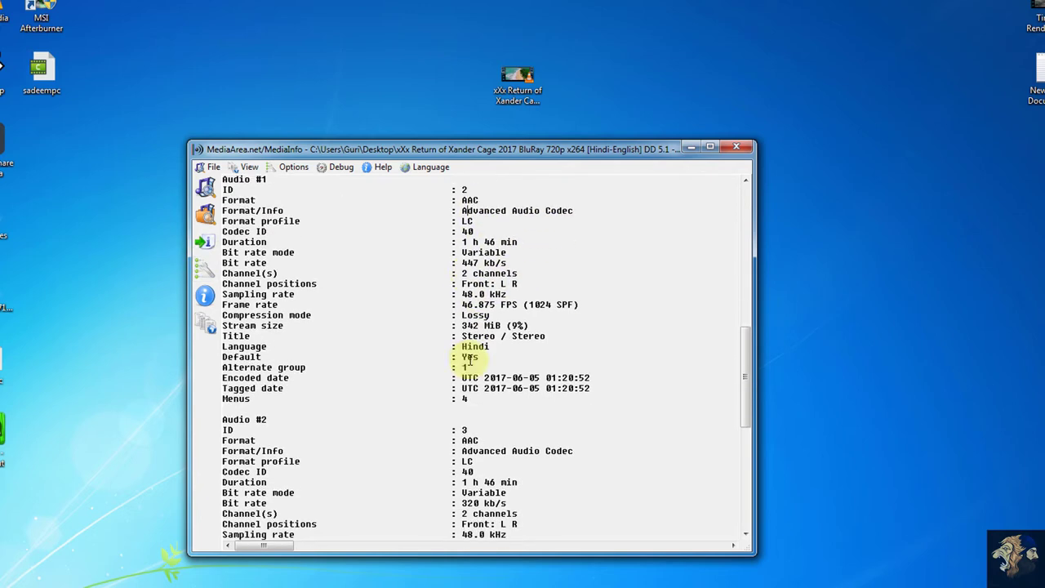
{"action": "scroll", "coordinate": [496, 325], "scroll_direction": "down", "scroll_amount": 5}
{"action": "scroll", "coordinate": [502, 343], "scroll_direction": "up", "scroll_amount": 14}
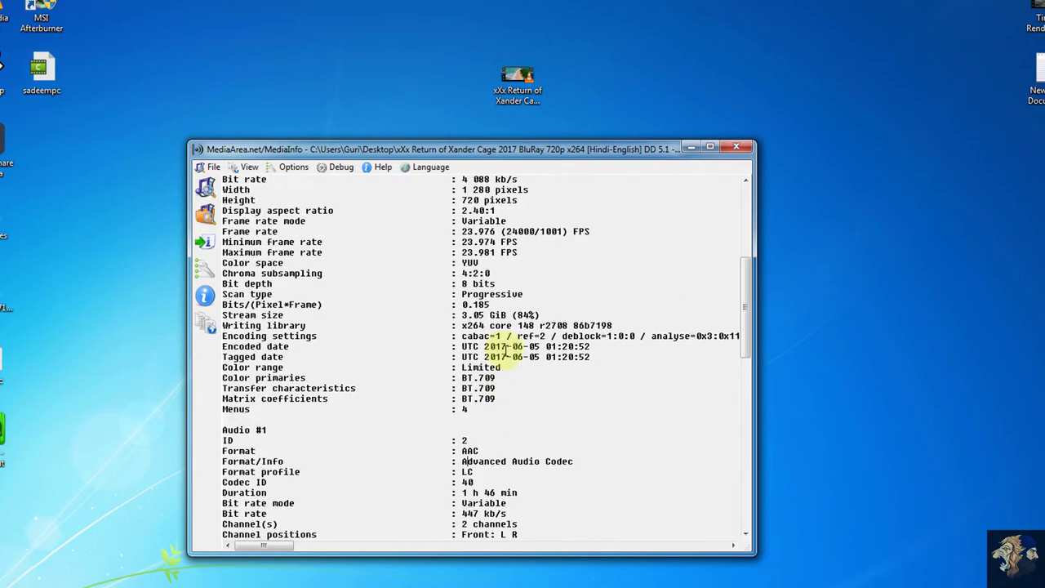
{"action": "left_click_drag", "start_coordinate": [548, 343], "coordinate": [224, 343]}
{"action": "left_click", "coordinate": [508, 343]}
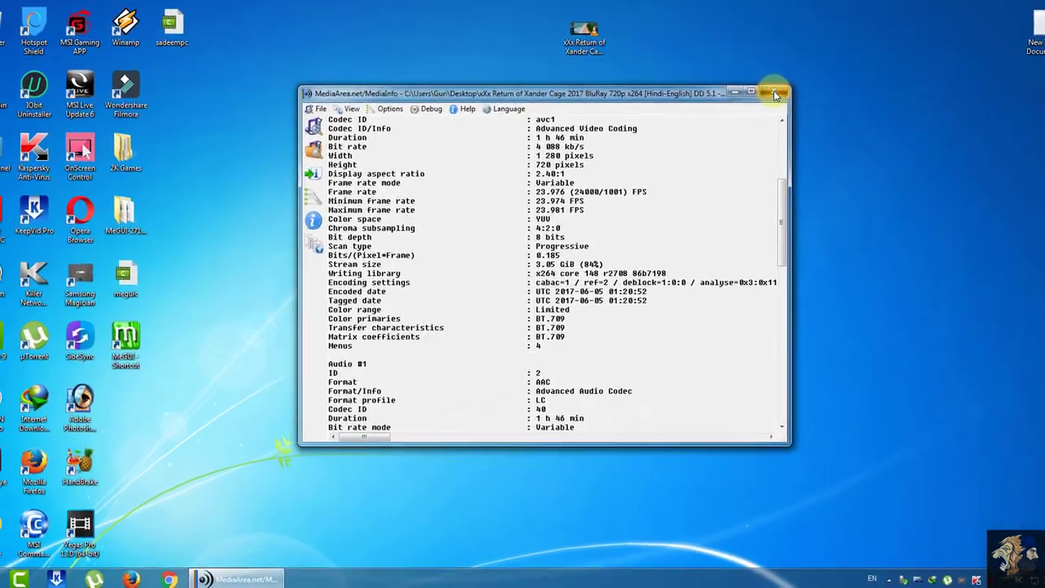
{"action": "left_click", "coordinate": [776, 95]}
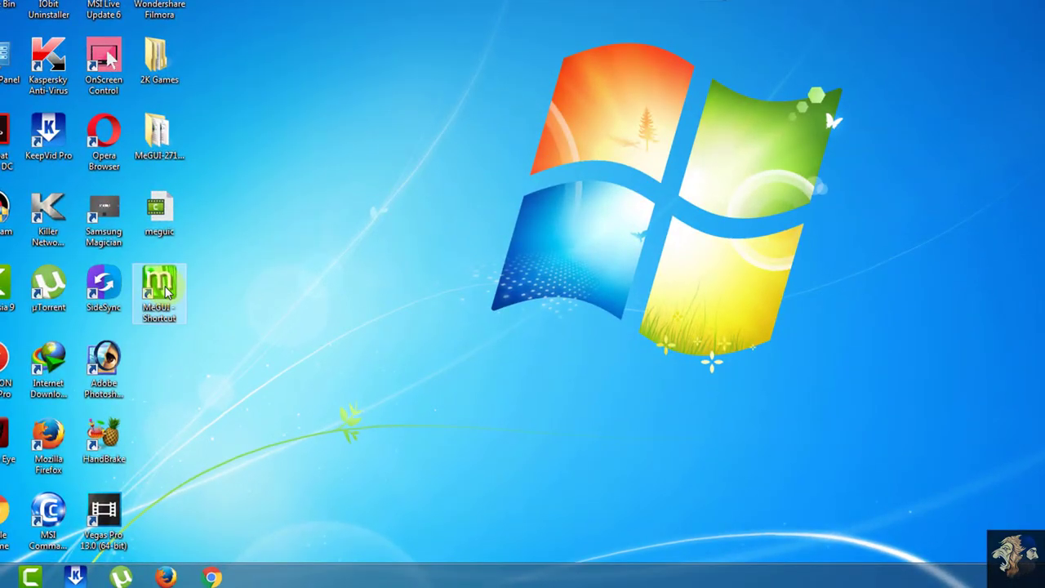
Step: Launch MeGUI from its desktop shortcut and load the desktop movie file into the One Click Encoder
{"action": "double_click", "coordinate": [160, 290]}
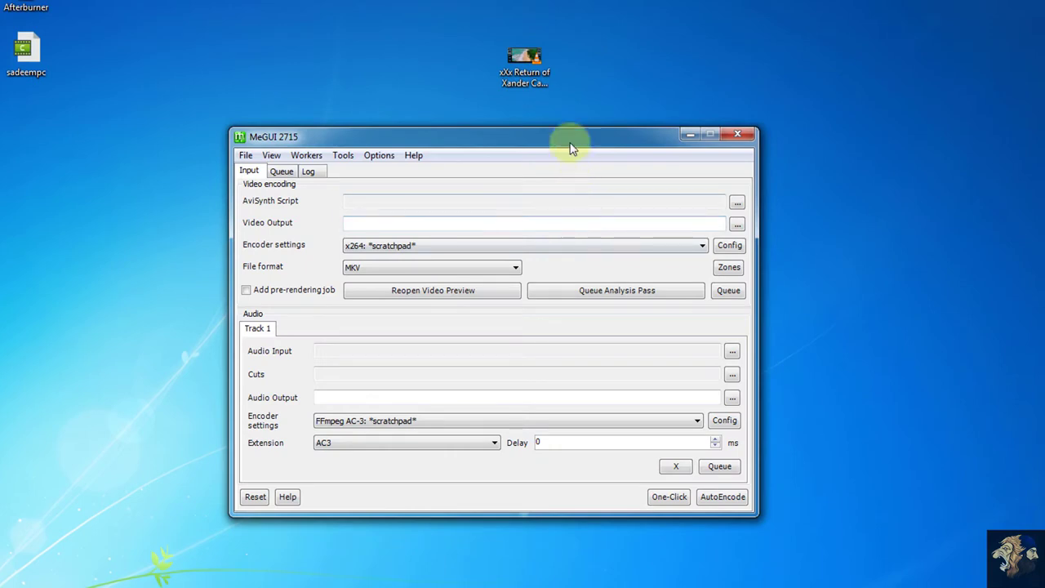
{"action": "left_click_drag", "start_coordinate": [535, 75], "coordinate": [448, 215]}
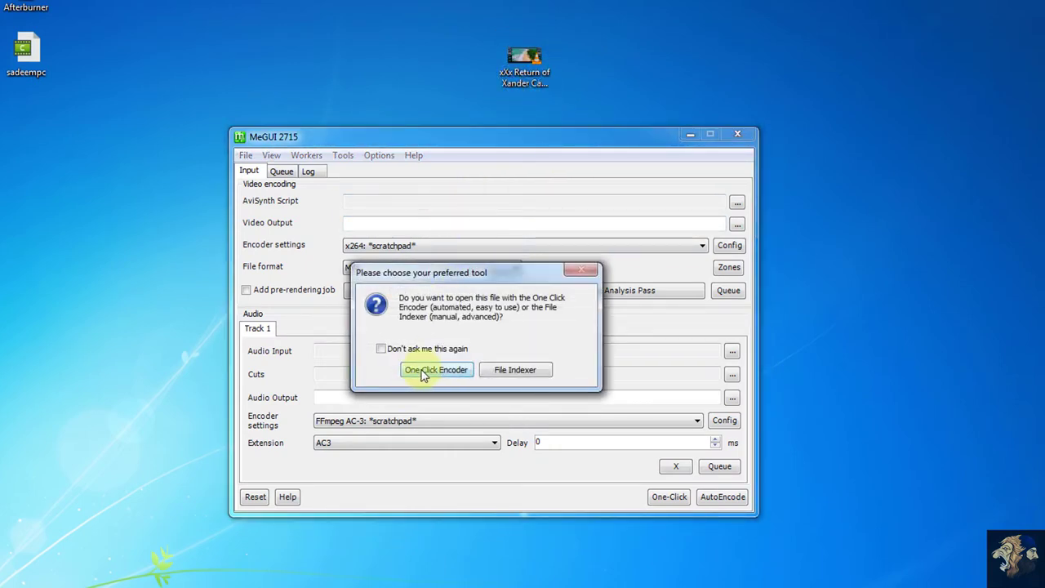
{"action": "left_click", "coordinate": [435, 370]}
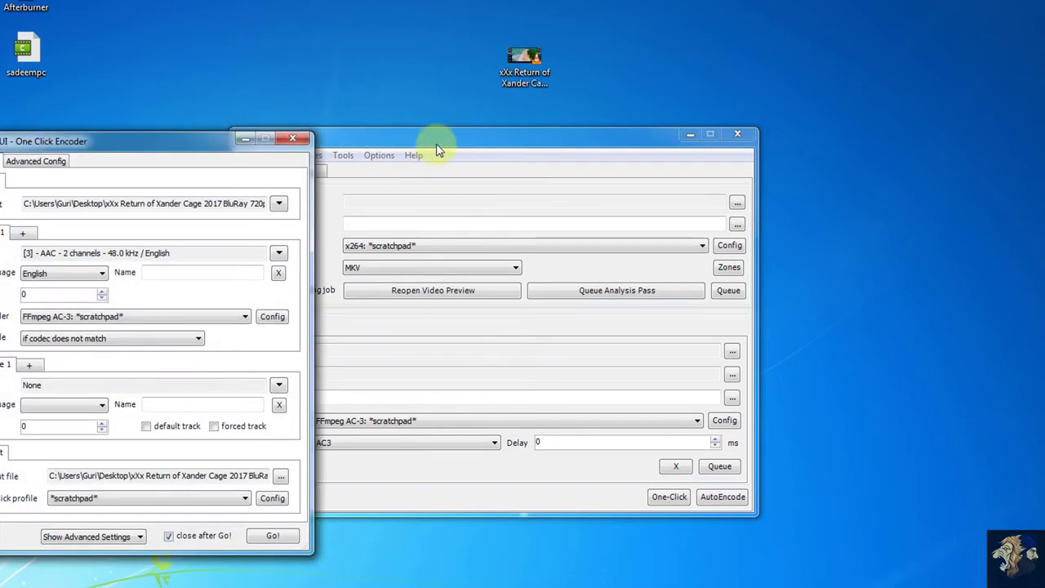
{"action": "left_click_drag", "start_coordinate": [245, 141], "coordinate": [494, 124]}
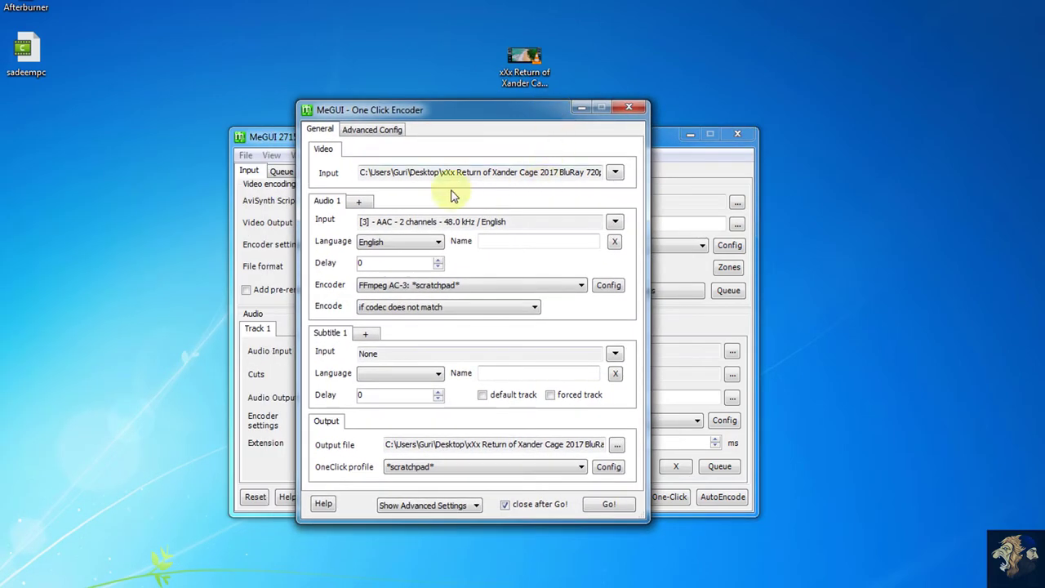
Step: Set the Audio 1 input to the Hindi AAC track and add a second audio track using the English AAC input
{"action": "left_click", "coordinate": [615, 222]}
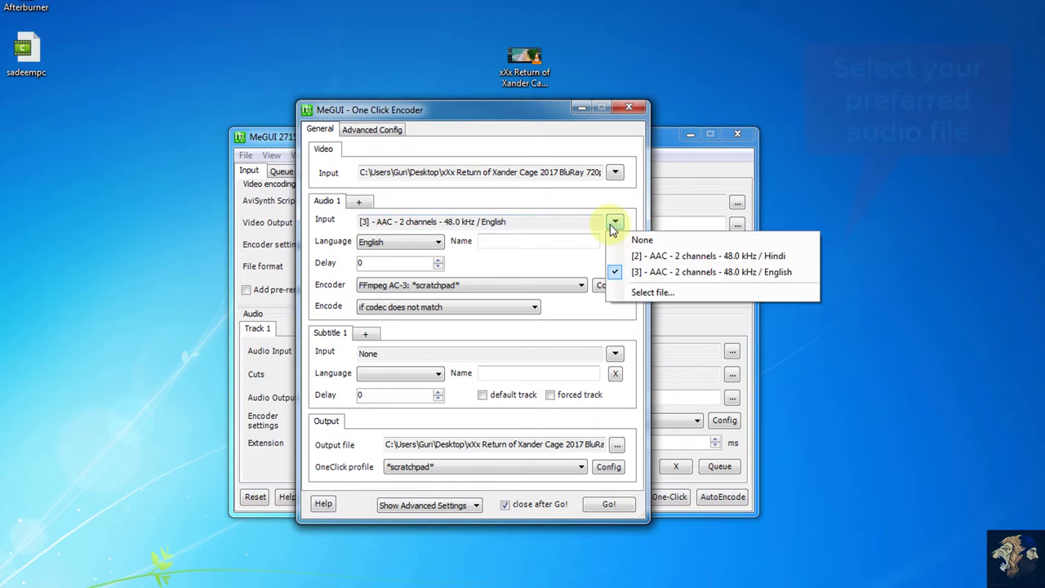
{"action": "left_click", "coordinate": [694, 257]}
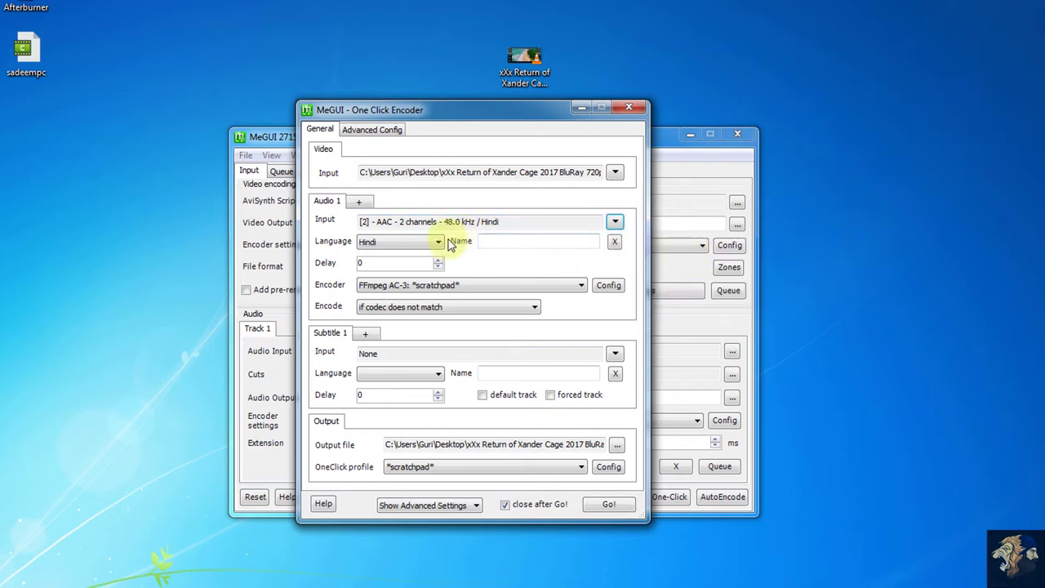
{"action": "left_click", "coordinate": [358, 201]}
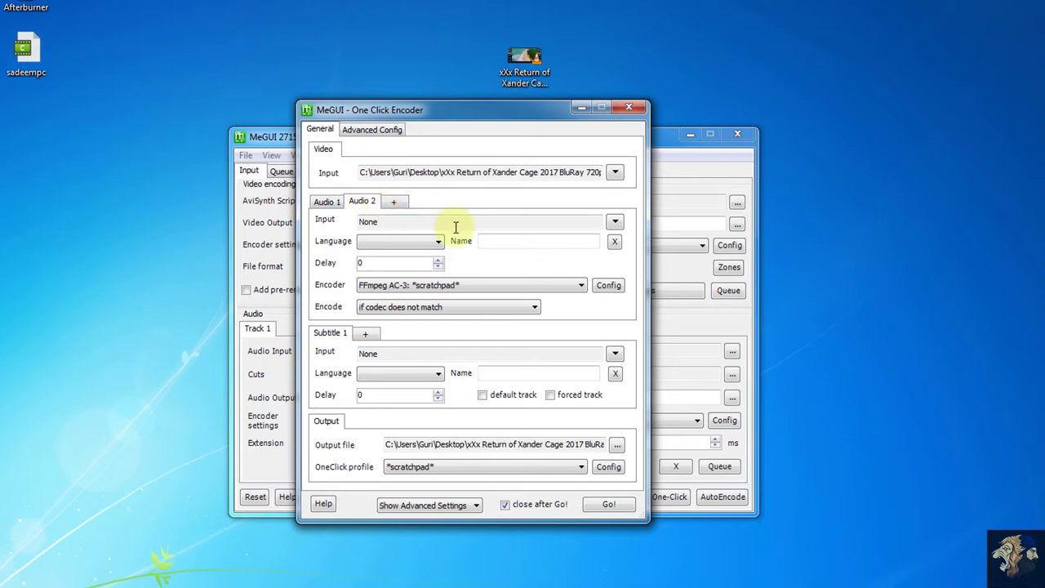
{"action": "left_click", "coordinate": [615, 222]}
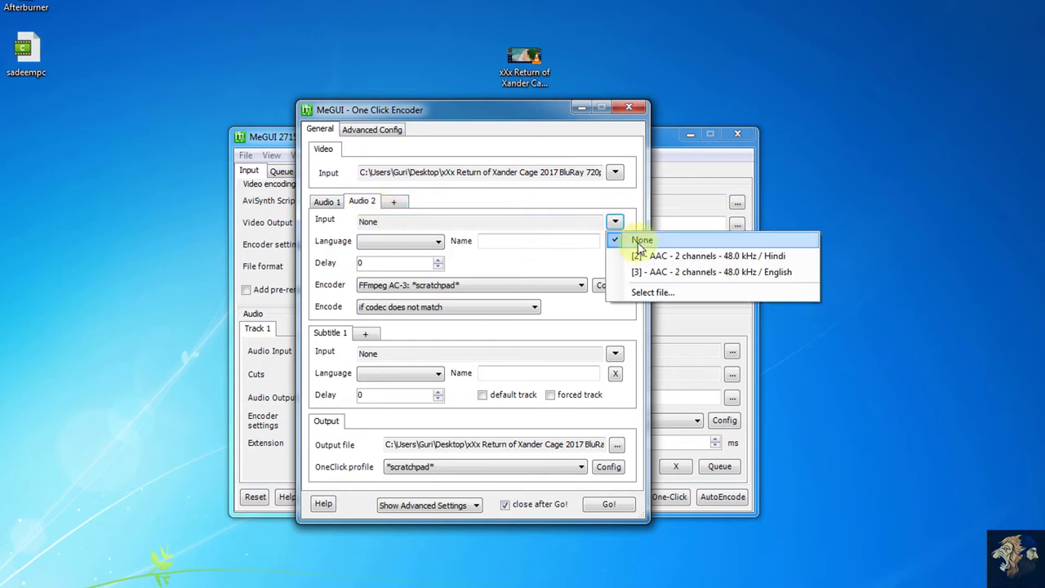
{"action": "left_click", "coordinate": [679, 274]}
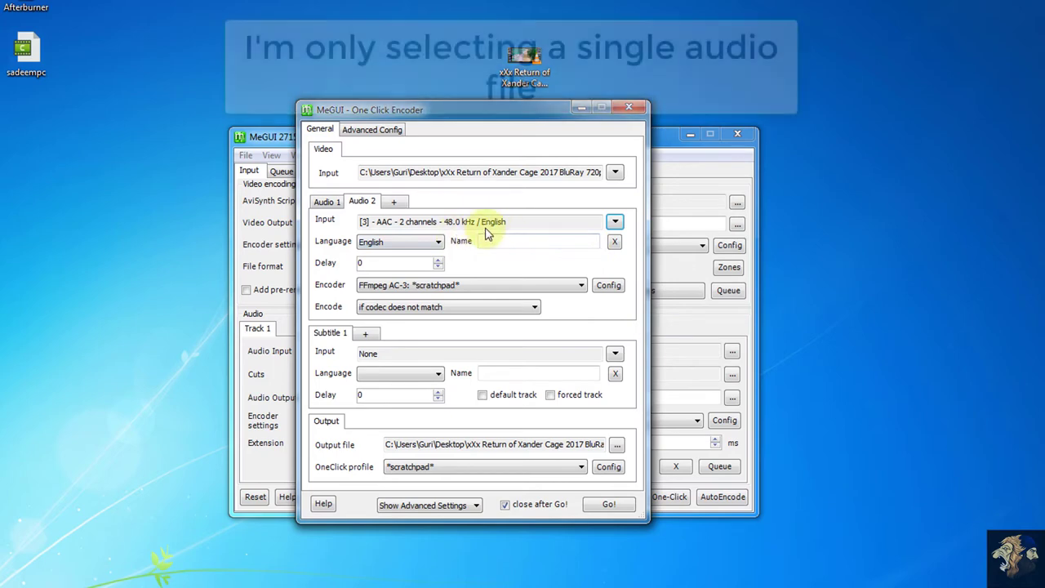
Step: Remove the second audio track and keep the Hindi AAC track as the Audio 1 input
{"action": "right_click", "coordinate": [369, 207]}
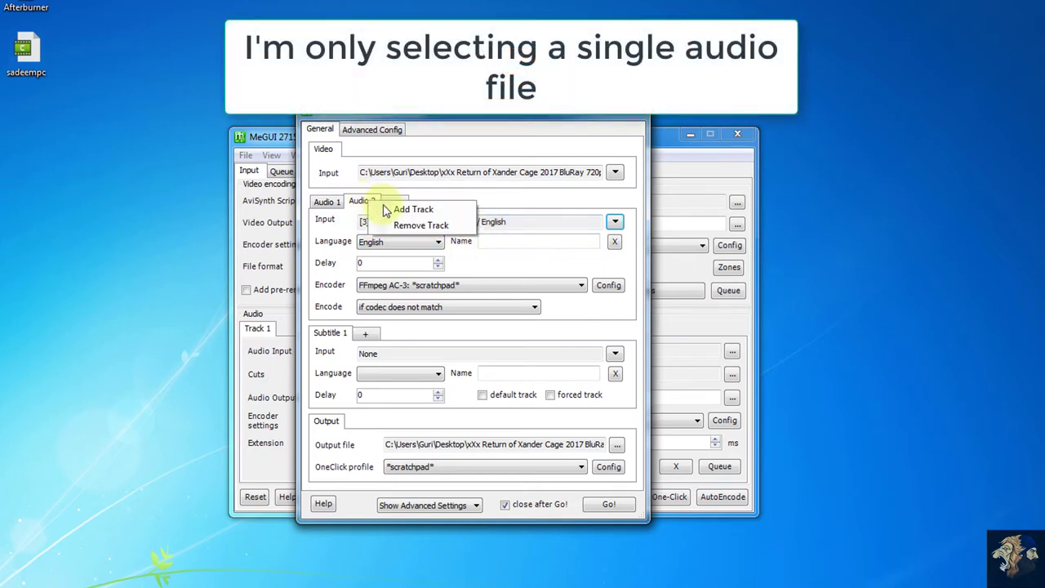
{"action": "left_click", "coordinate": [411, 224]}
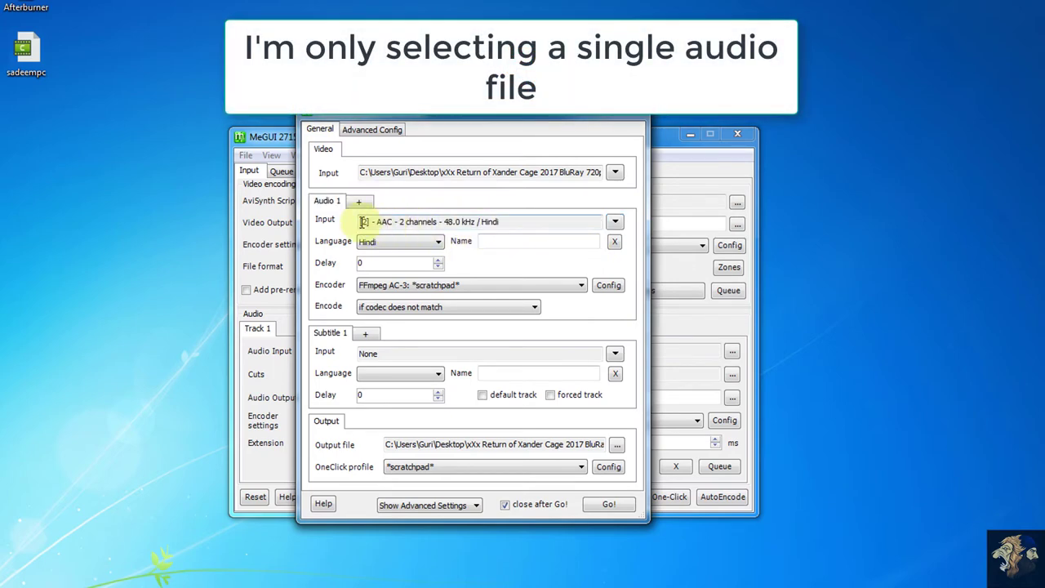
{"action": "left_click", "coordinate": [615, 222]}
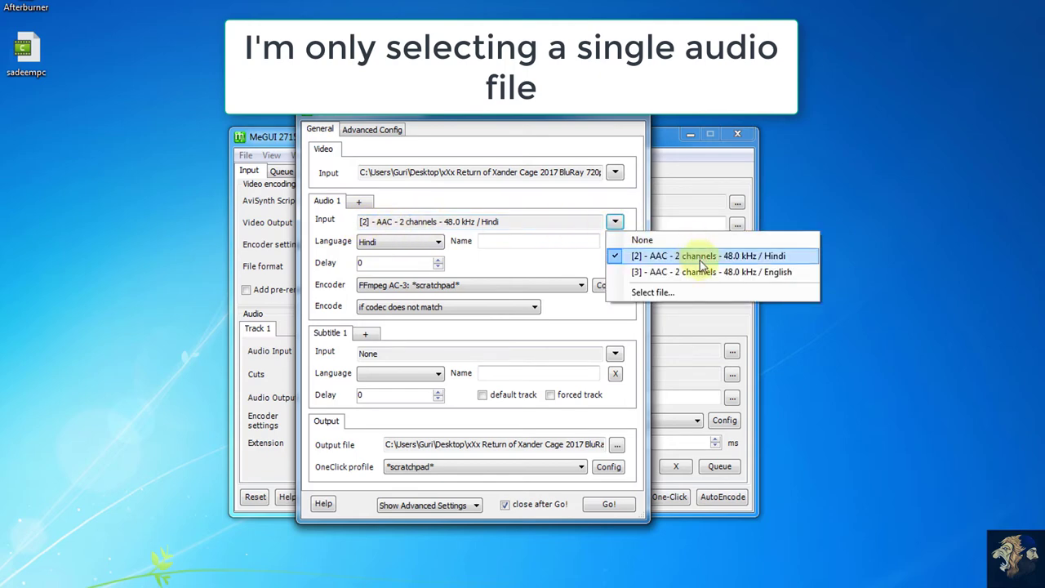
{"action": "left_click", "coordinate": [665, 257]}
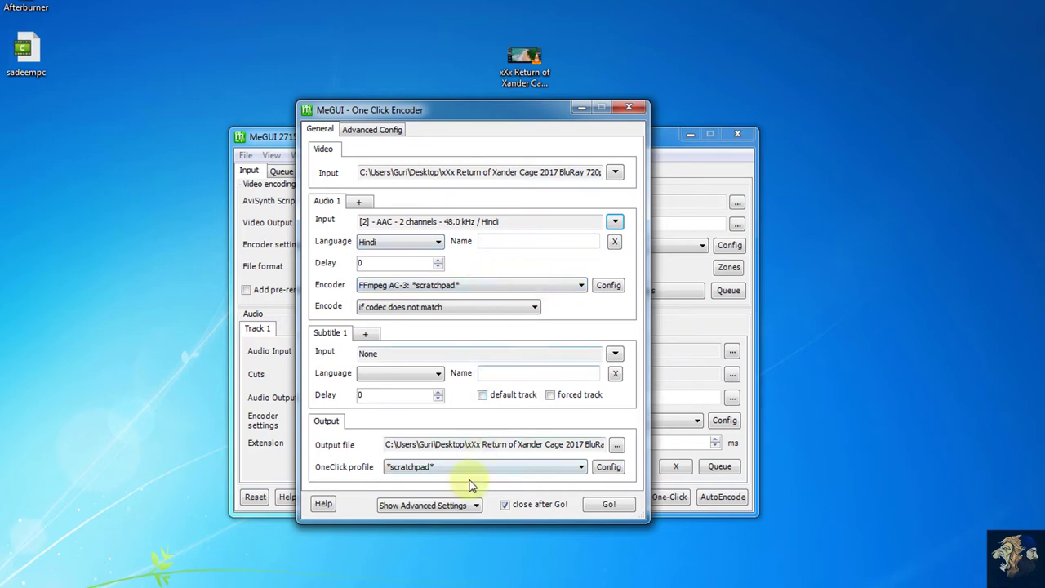
Step: Set the One Click Encoder's display mode to Show Advanced Settings
{"action": "left_click", "coordinate": [463, 506]}
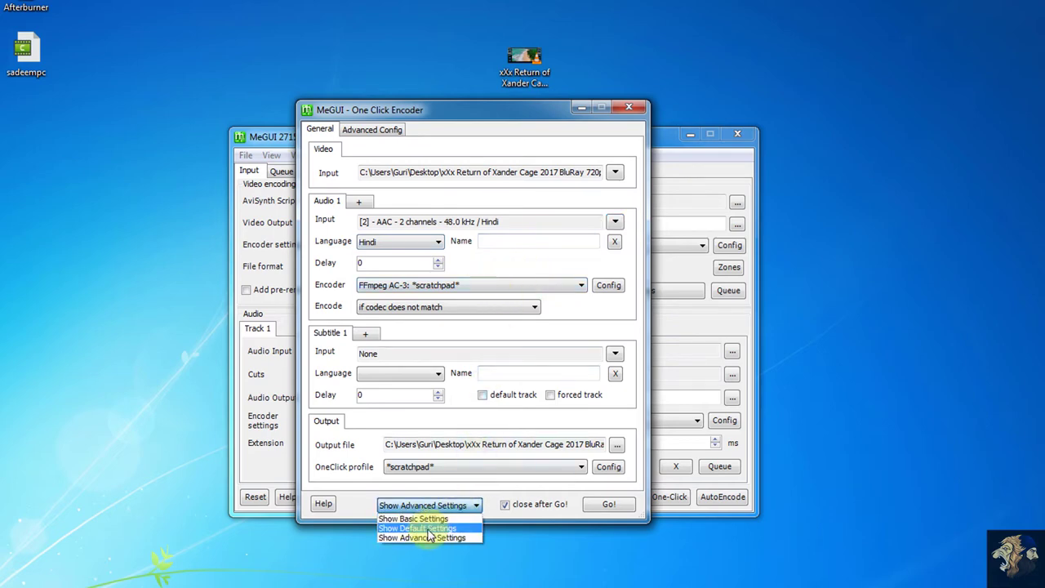
{"action": "left_click", "coordinate": [434, 539]}
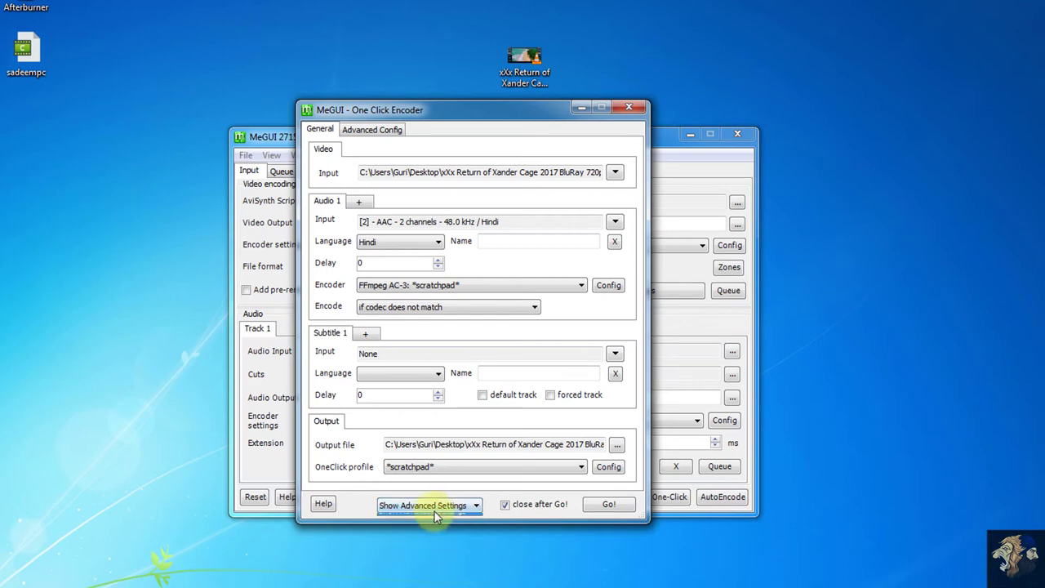
{"action": "left_click", "coordinate": [439, 504]}
{"action": "left_click", "coordinate": [434, 540]}
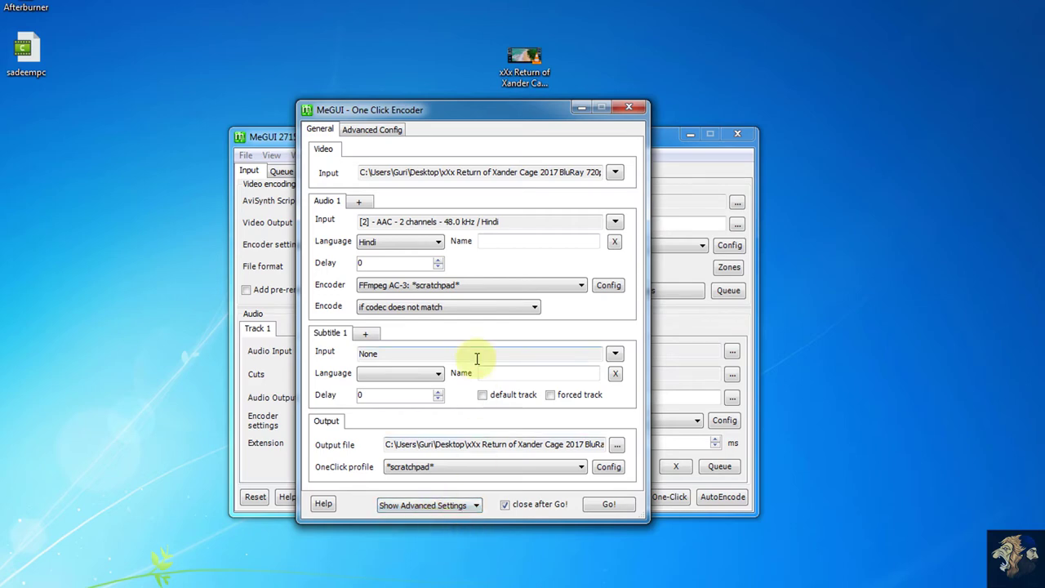
Step: Configure the FFmpeg AC-3 audio encoder with the LWLibavAudioSource decoder and output channels downmixed from multichannel to 5.1
{"action": "left_click", "coordinate": [609, 284]}
{"action": "left_click_drag", "start_coordinate": [1, 1], "coordinate": [139, 141]}
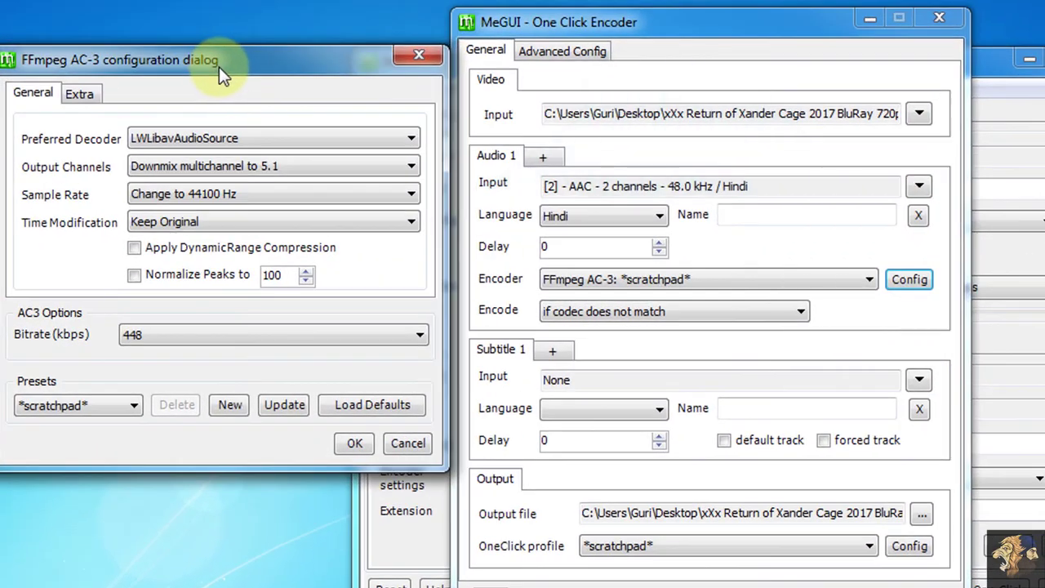
{"action": "left_click", "coordinate": [237, 144]}
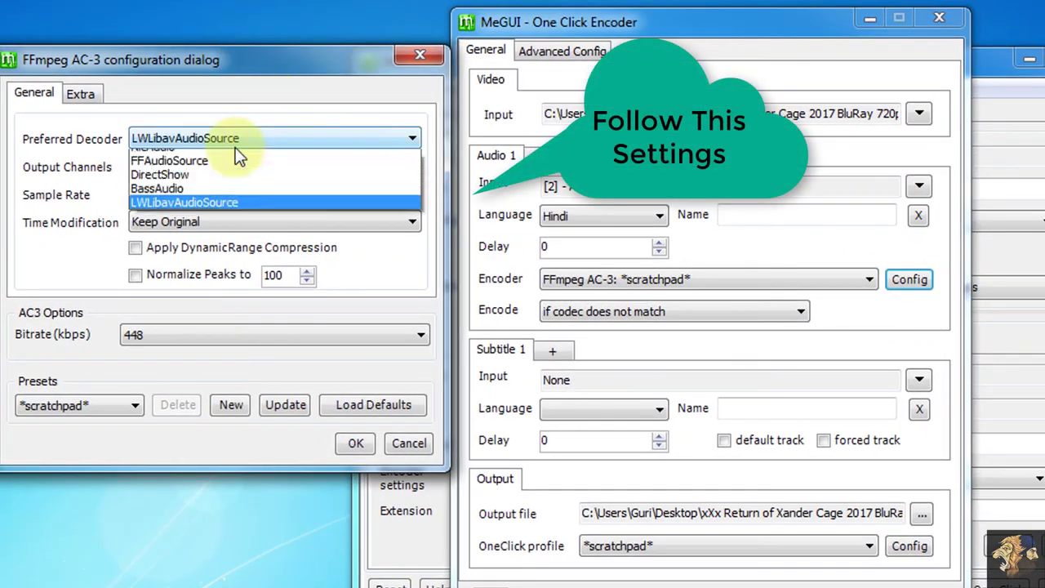
{"action": "left_click", "coordinate": [235, 147]}
{"action": "left_click", "coordinate": [232, 171]}
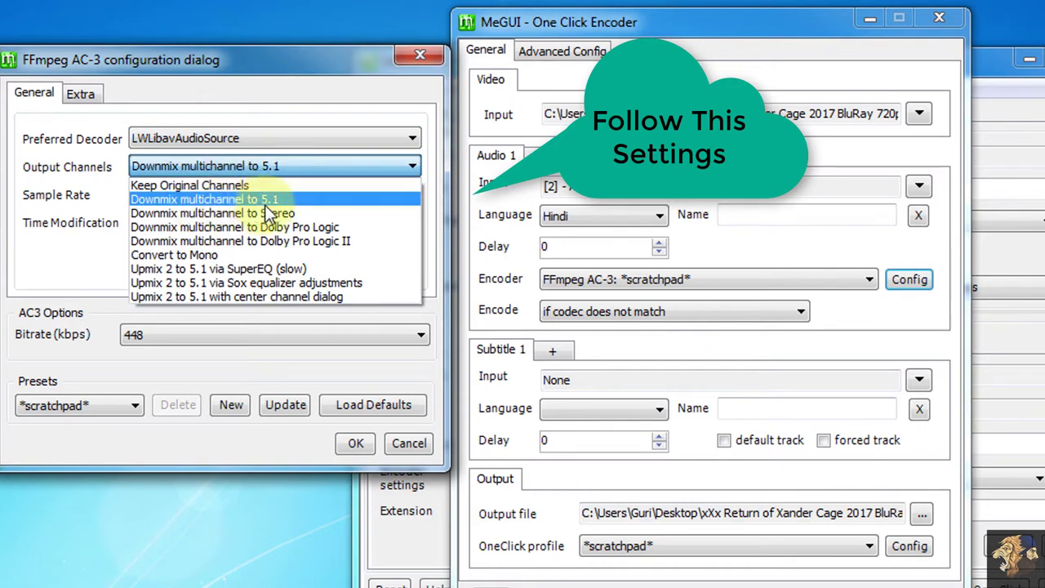
{"action": "left_click", "coordinate": [247, 201]}
{"action": "left_click", "coordinate": [241, 172]}
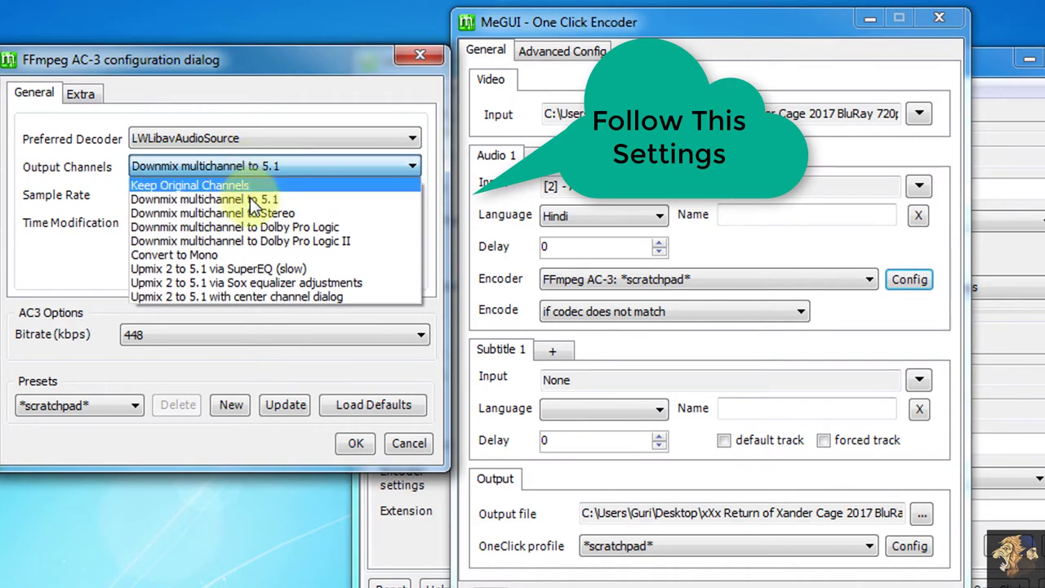
{"action": "left_click", "coordinate": [239, 201]}
Step: Set the AC-3 sample rate to 48000 Hz and the bitrate to 448 kbps, and accept the audio configuration
{"action": "left_click", "coordinate": [211, 196]}
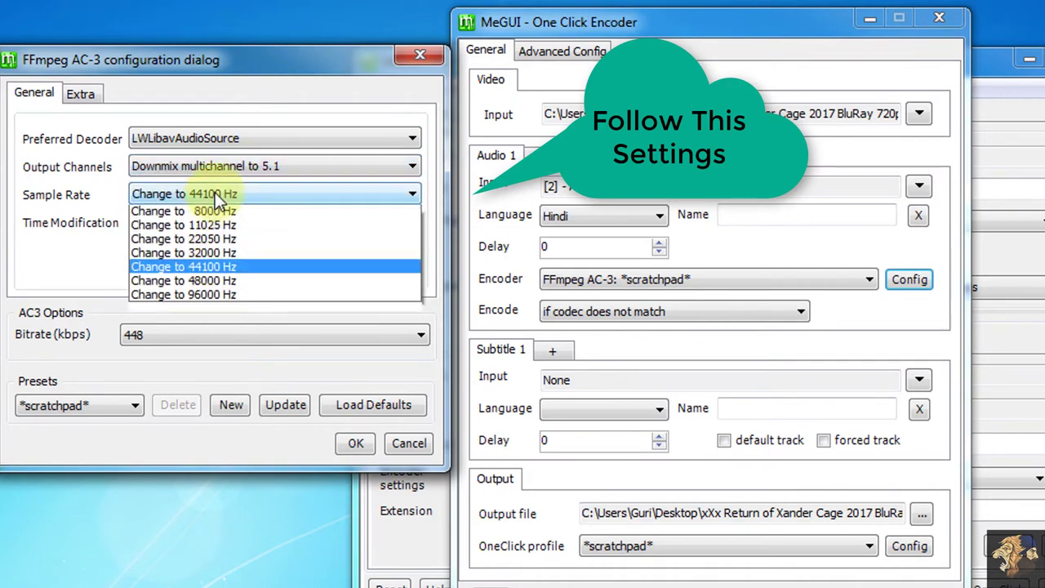
{"action": "left_click", "coordinate": [215, 296]}
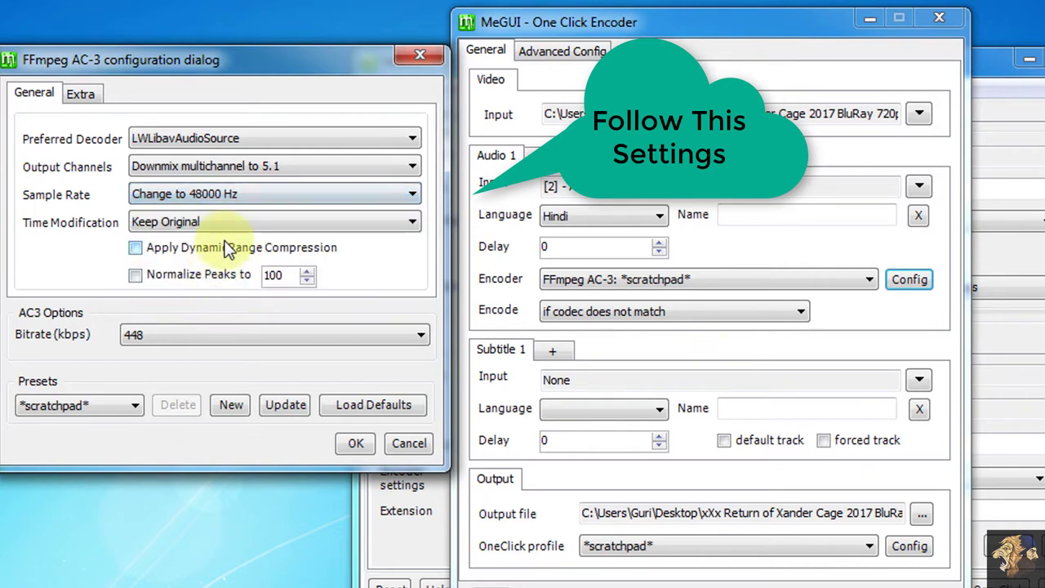
{"action": "left_click", "coordinate": [225, 196]}
{"action": "left_click", "coordinate": [209, 297]}
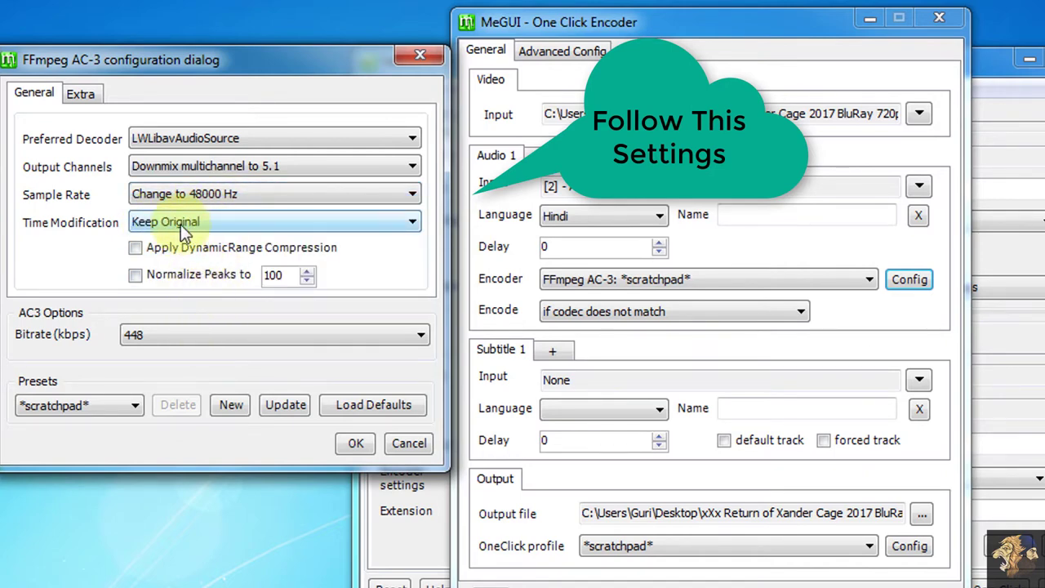
{"action": "left_click", "coordinate": [168, 335]}
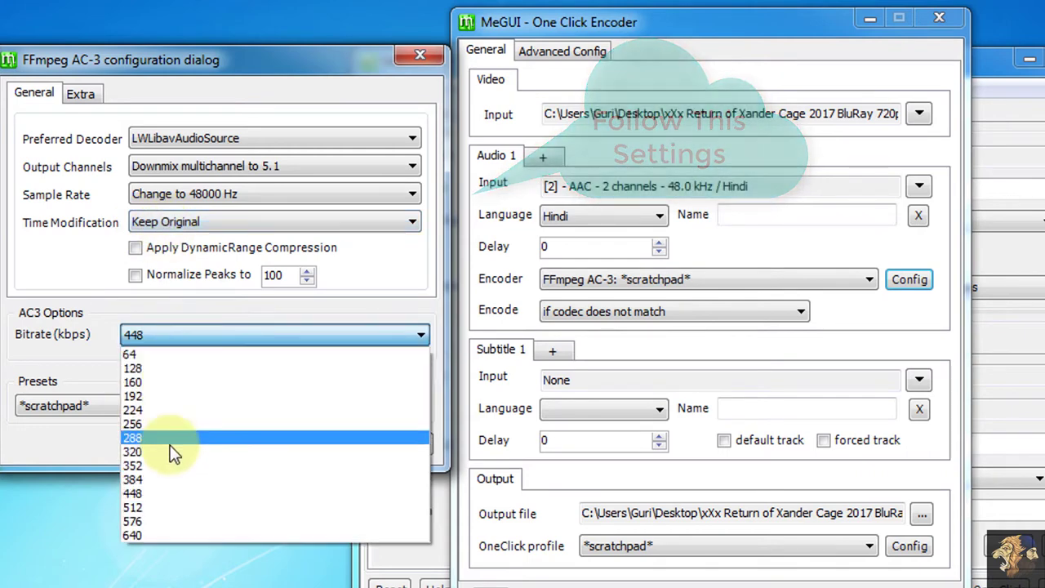
{"action": "left_click", "coordinate": [145, 504]}
{"action": "left_click", "coordinate": [164, 334]}
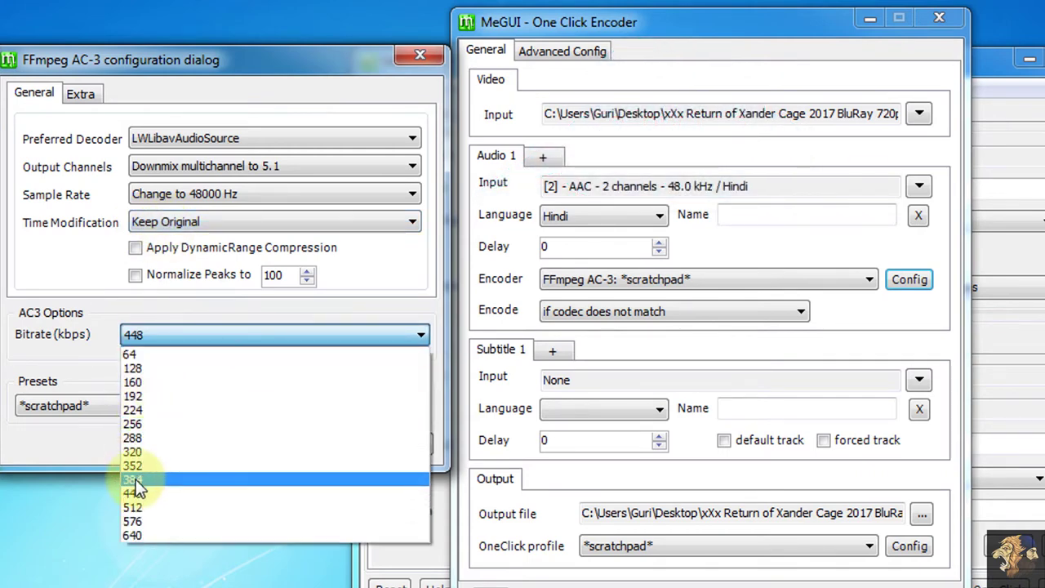
{"action": "left_click", "coordinate": [136, 488]}
{"action": "left_click", "coordinate": [356, 445]}
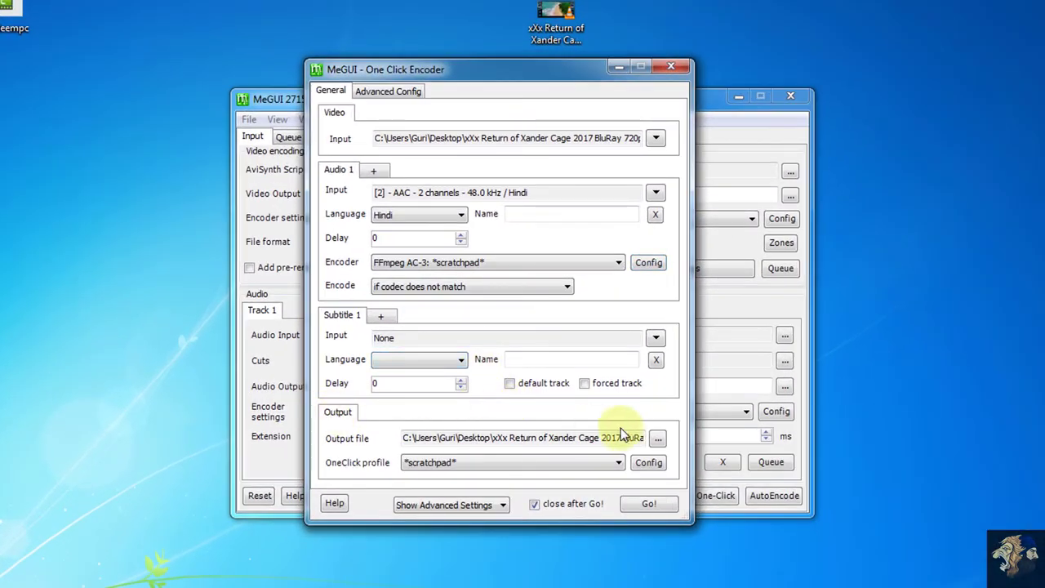
Step: Set the output file to save on the Desktop as a Matroska file under the proposed movie name
{"action": "left_click", "coordinate": [657, 438]}
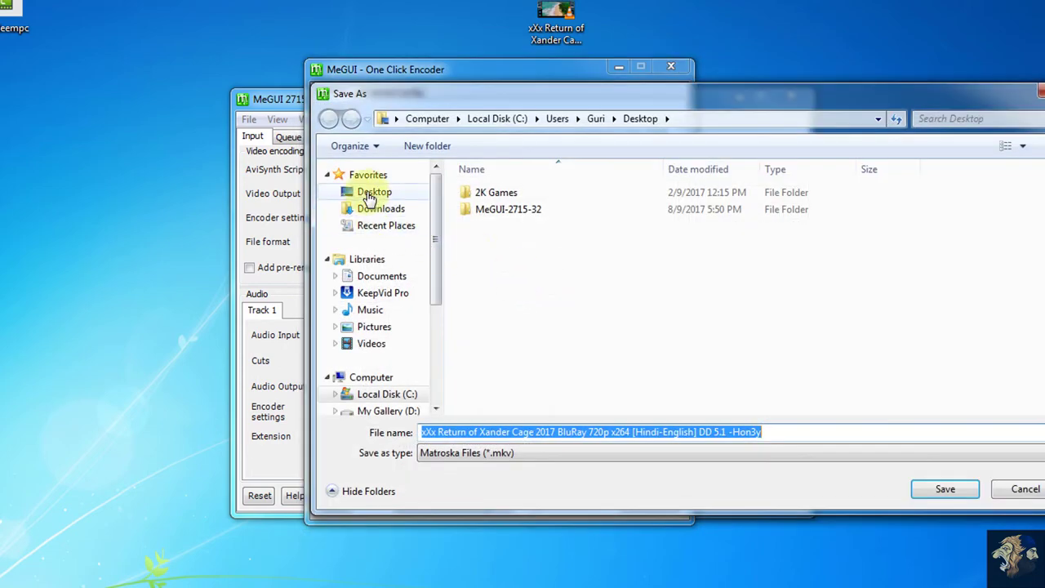
{"action": "left_click", "coordinate": [371, 196]}
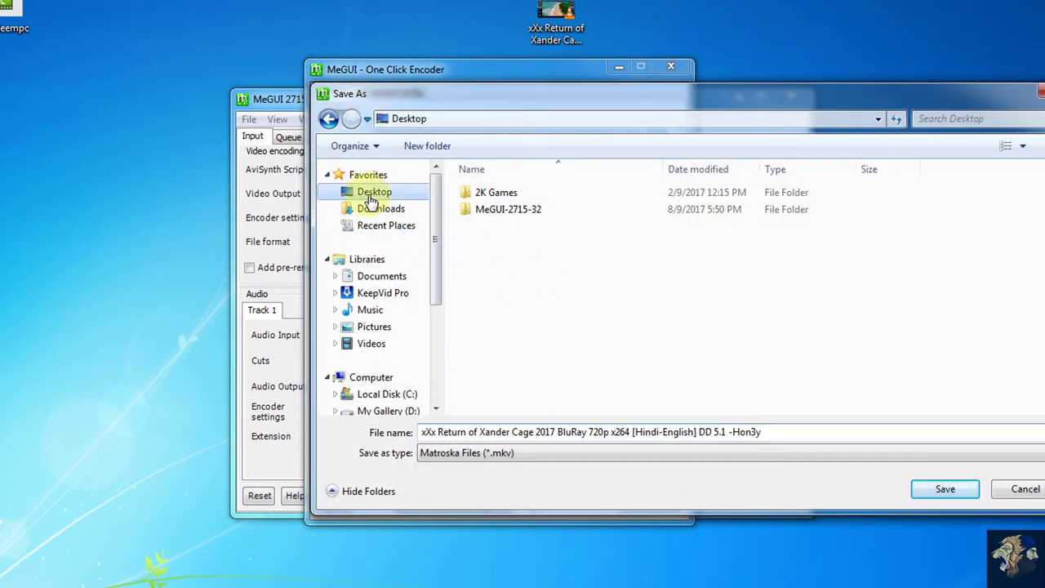
{"action": "left_click", "coordinate": [945, 490]}
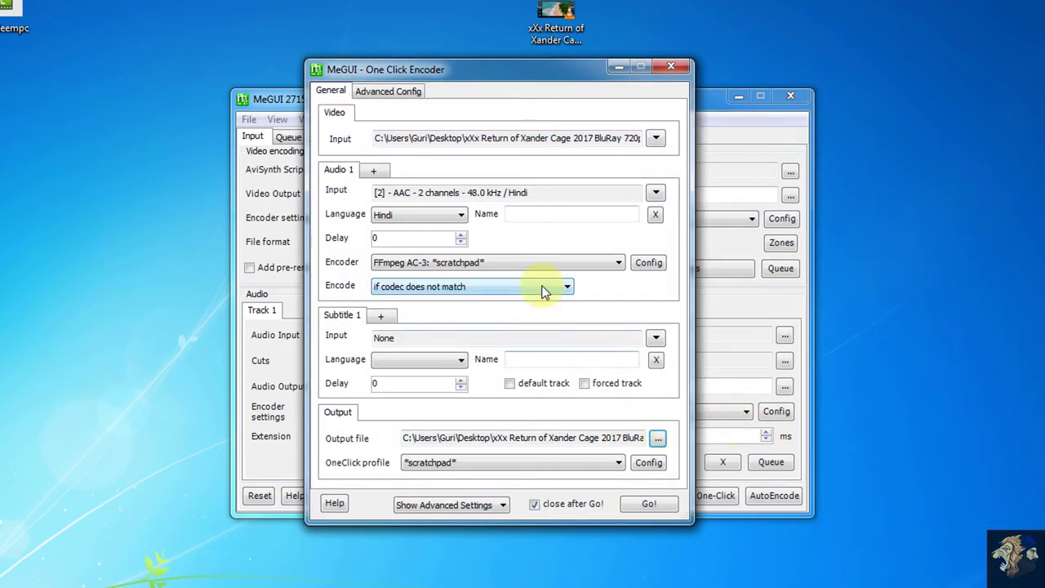
Step: Configure the x264 video encoder with advanced settings shown and AVC Level 4.1, and accept the configuration
{"action": "left_click", "coordinate": [390, 91]}
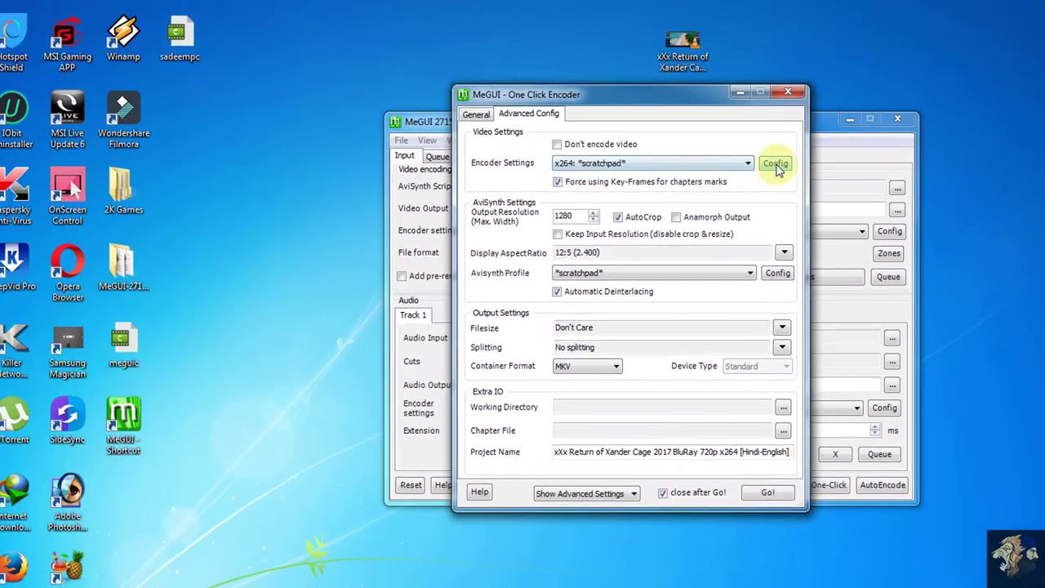
{"action": "left_click", "coordinate": [775, 168]}
{"action": "left_click_drag", "start_coordinate": [280, 7], "coordinate": [383, 69]}
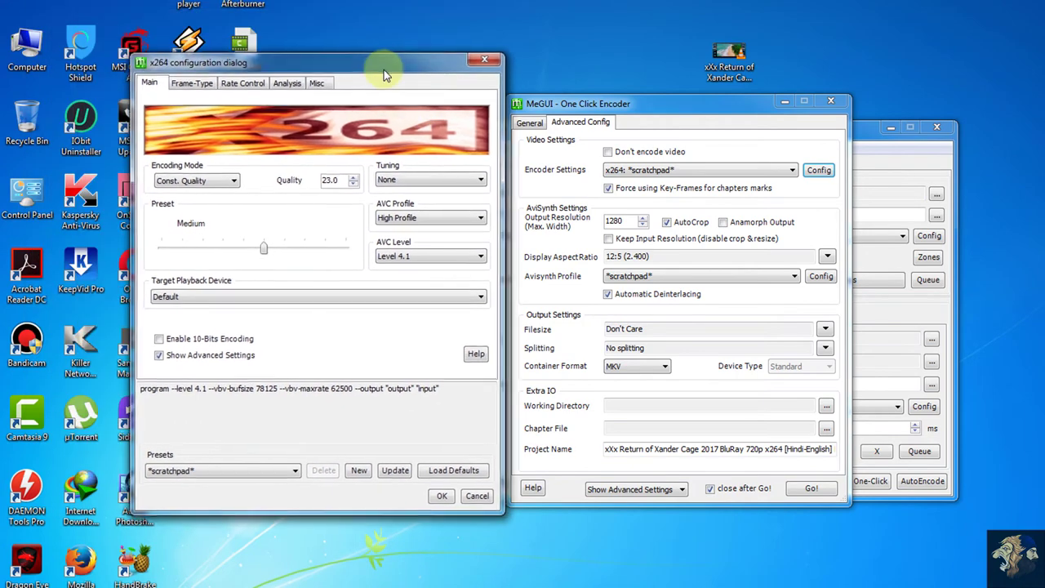
{"action": "left_click", "coordinate": [160, 356]}
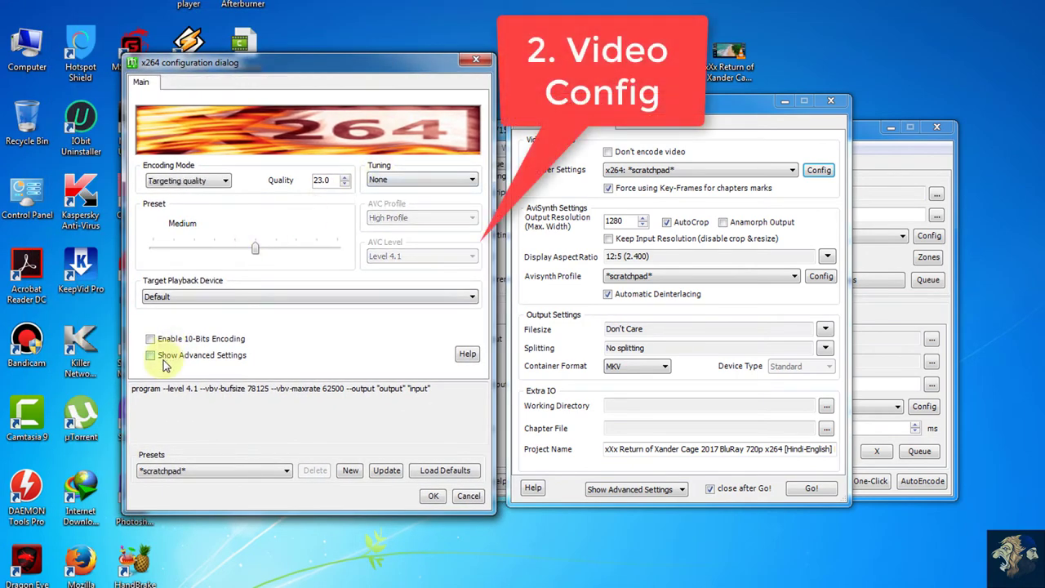
{"action": "left_click", "coordinate": [151, 356]}
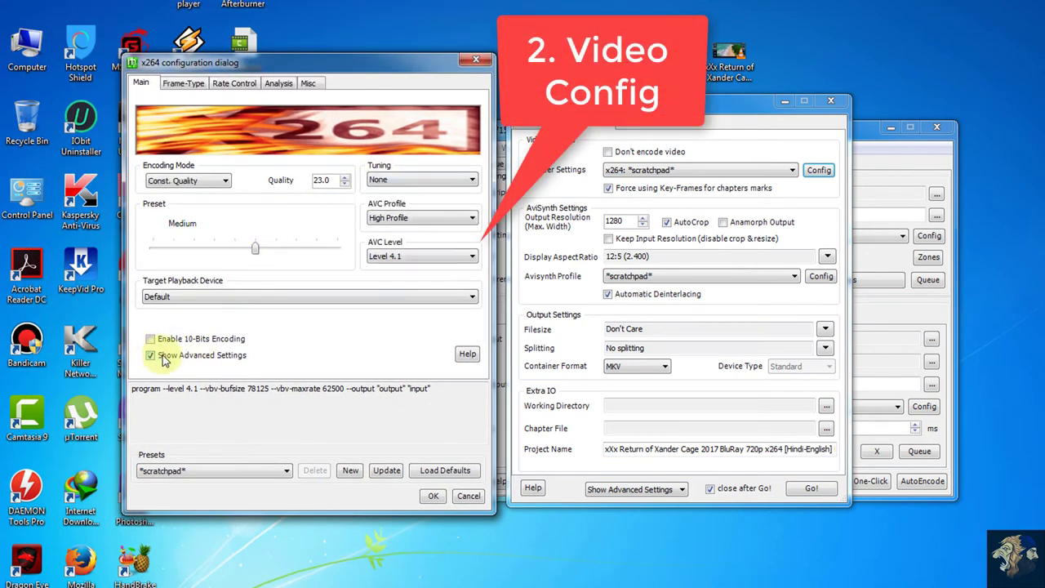
{"action": "left_click", "coordinate": [412, 256]}
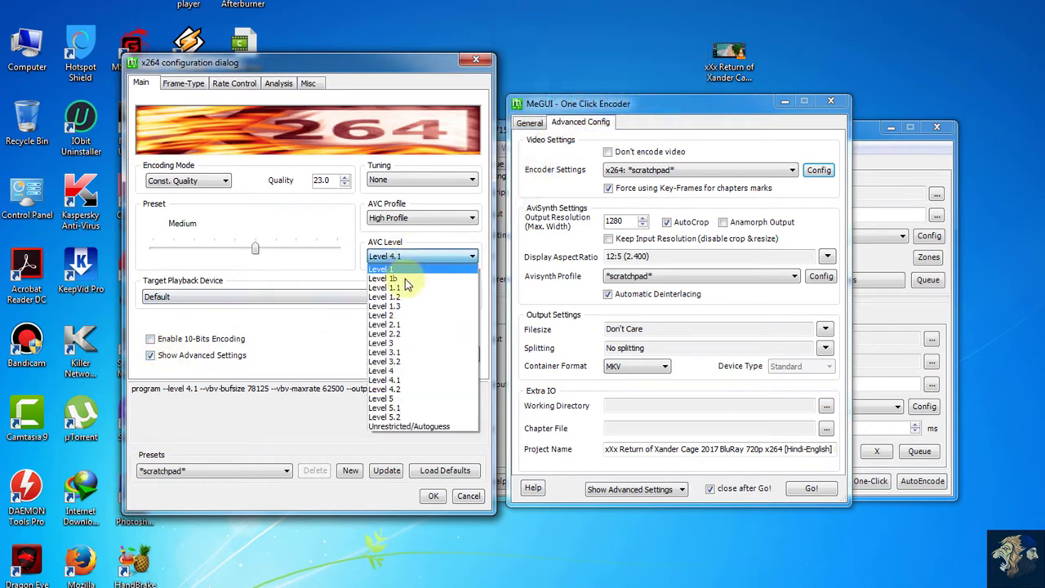
{"action": "left_click", "coordinate": [385, 381]}
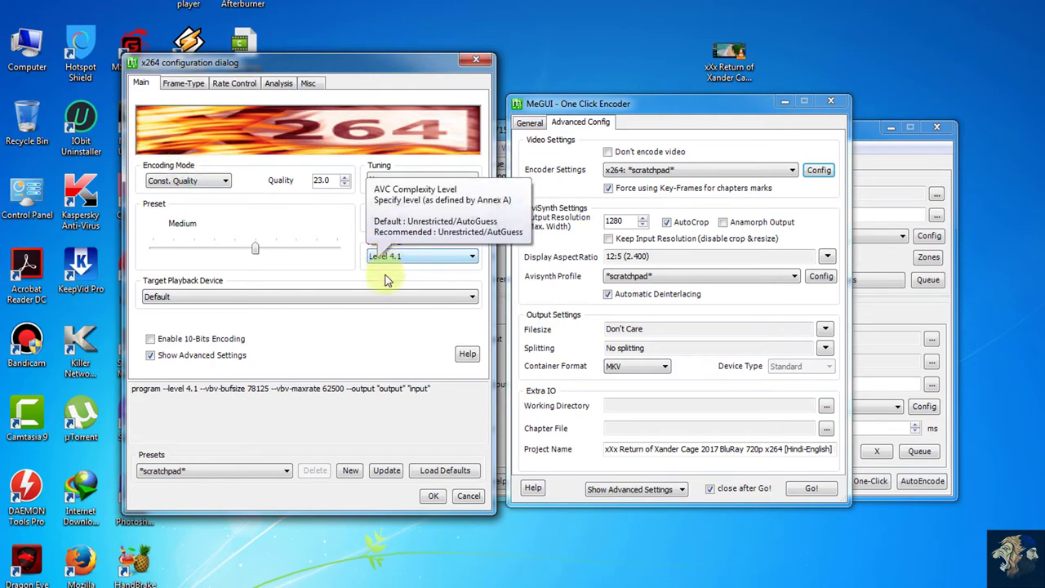
{"action": "left_click", "coordinate": [434, 498]}
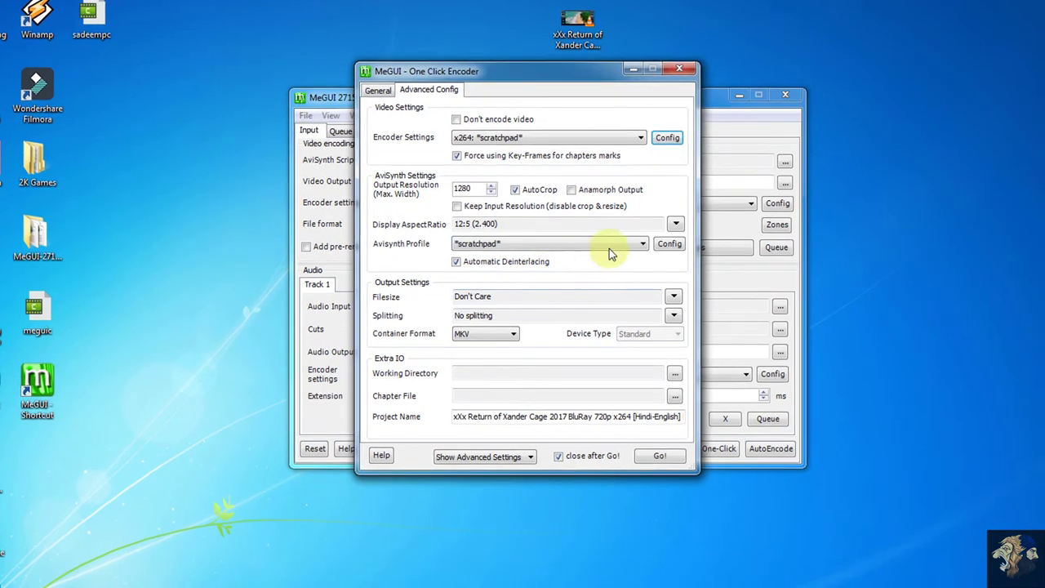
Step: Open the AviSynth profile configuration and accept it with its existing settings
{"action": "left_click", "coordinate": [667, 245]}
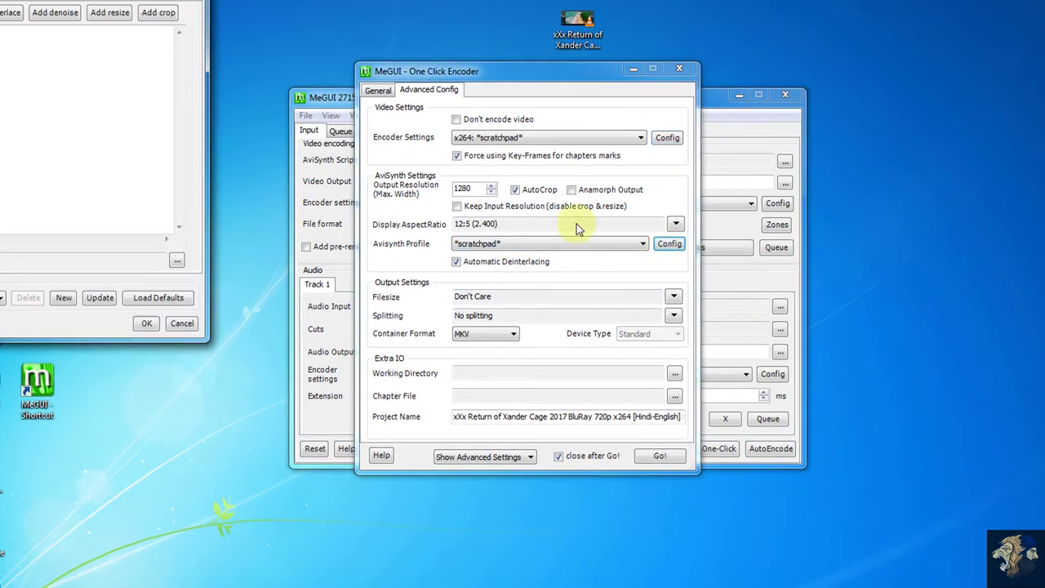
{"action": "left_click", "coordinate": [98, 3]}
{"action": "left_click", "coordinate": [137, 4]}
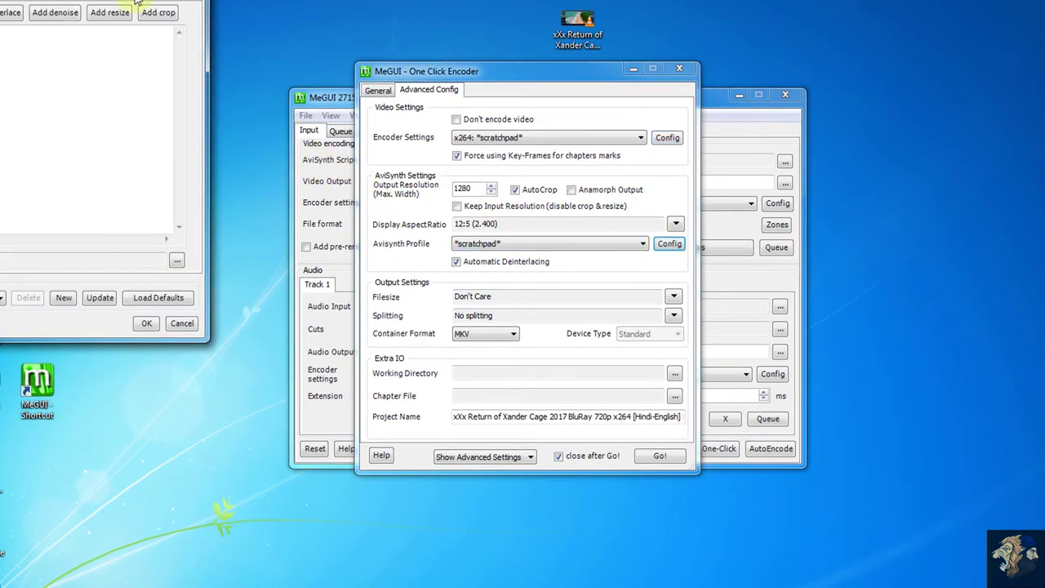
{"action": "left_click", "coordinate": [146, 323]}
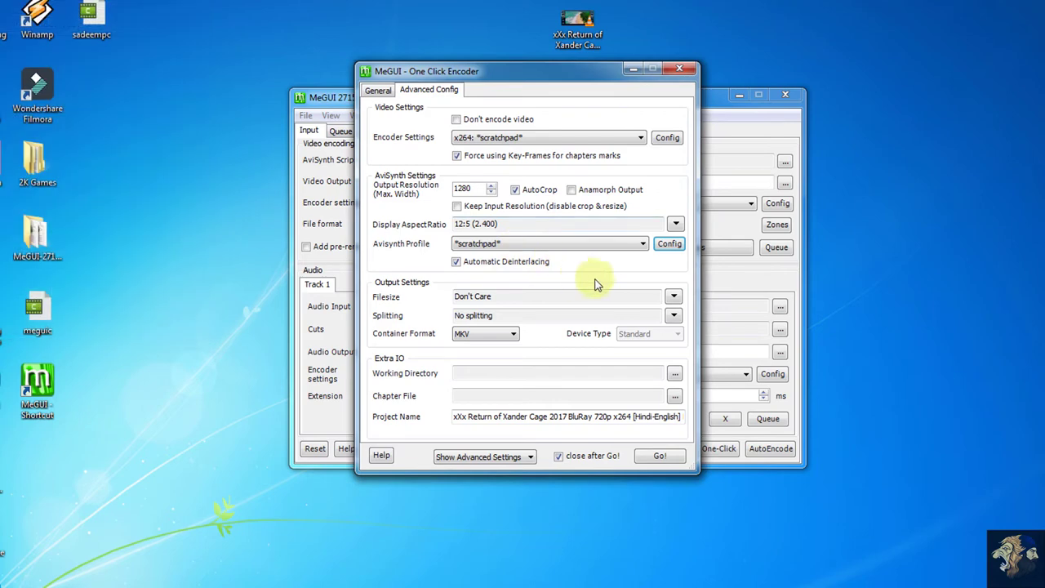
Step: Check the display aspect ratio choices and the maximum width entered for the output resolution
{"action": "left_click", "coordinate": [675, 224]}
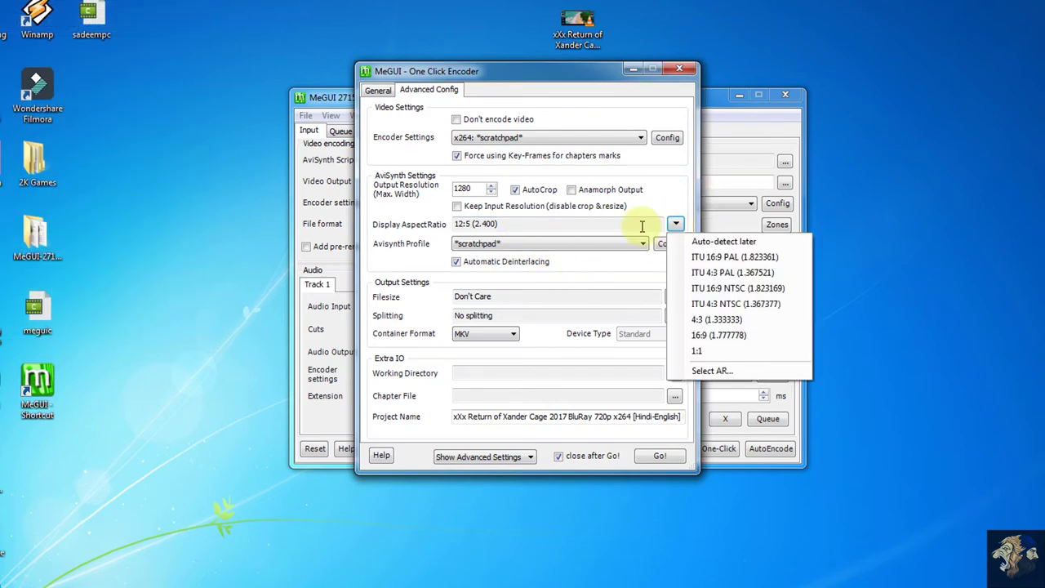
{"action": "left_click", "coordinate": [675, 224]}
{"action": "double_click", "coordinate": [472, 188]}
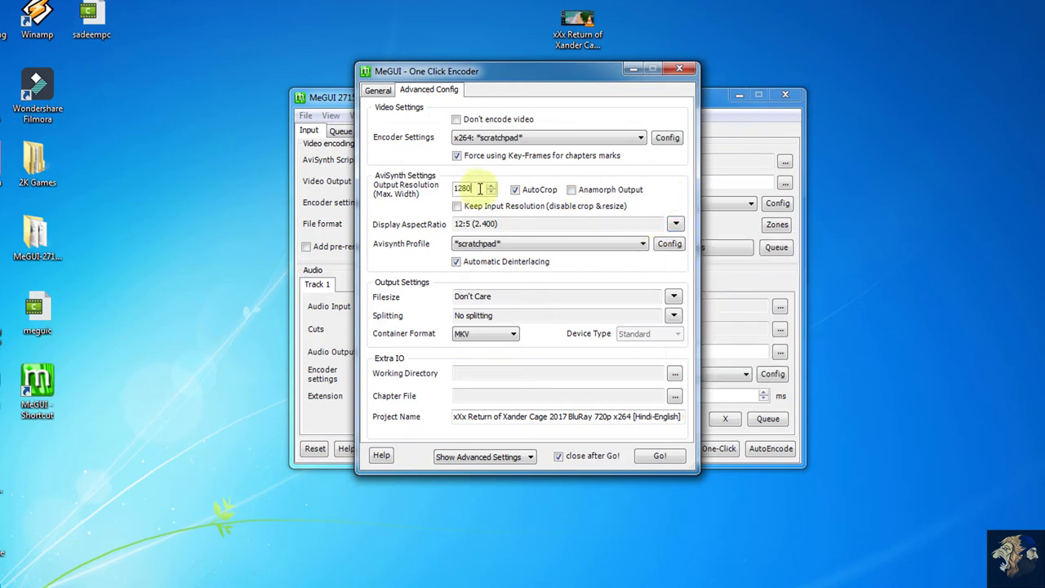
{"action": "left_click_drag", "start_coordinate": [480, 188], "coordinate": [447, 192]}
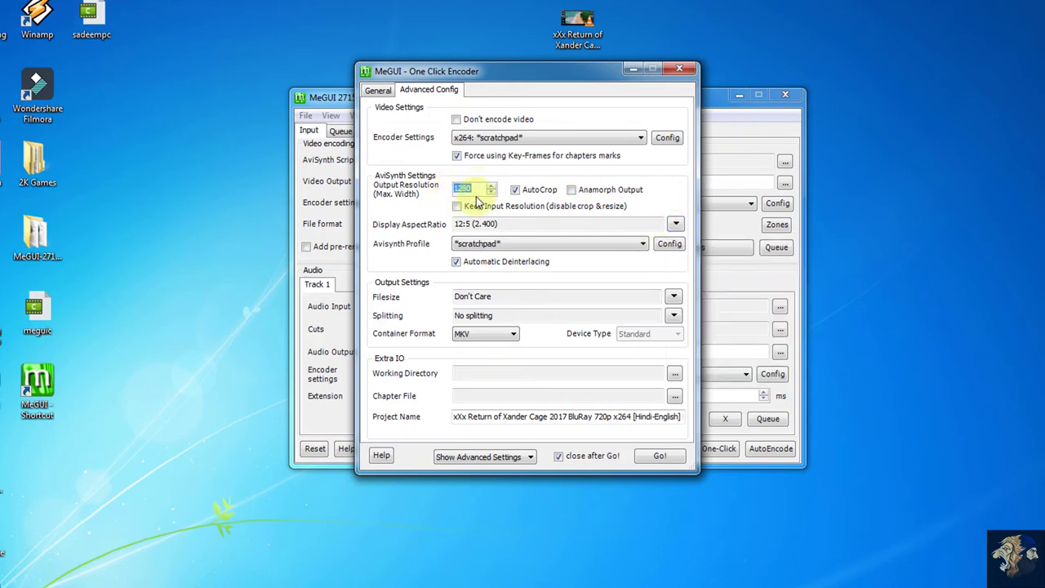
{"action": "left_click_drag", "start_coordinate": [474, 188], "coordinate": [388, 190]}
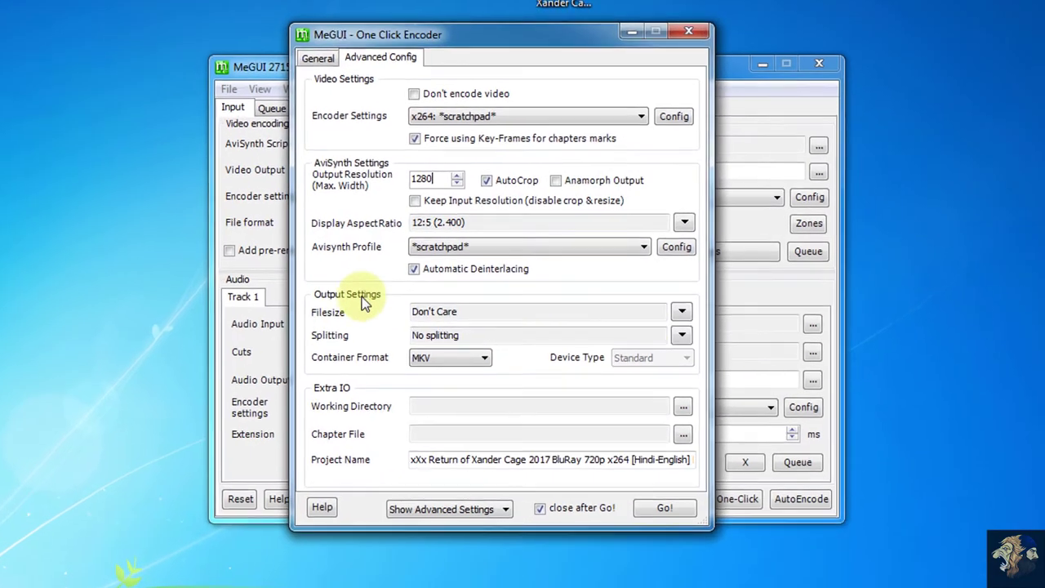
Step: Choose a custom filesize for the output and set its unit to GB
{"action": "left_click", "coordinate": [682, 311]}
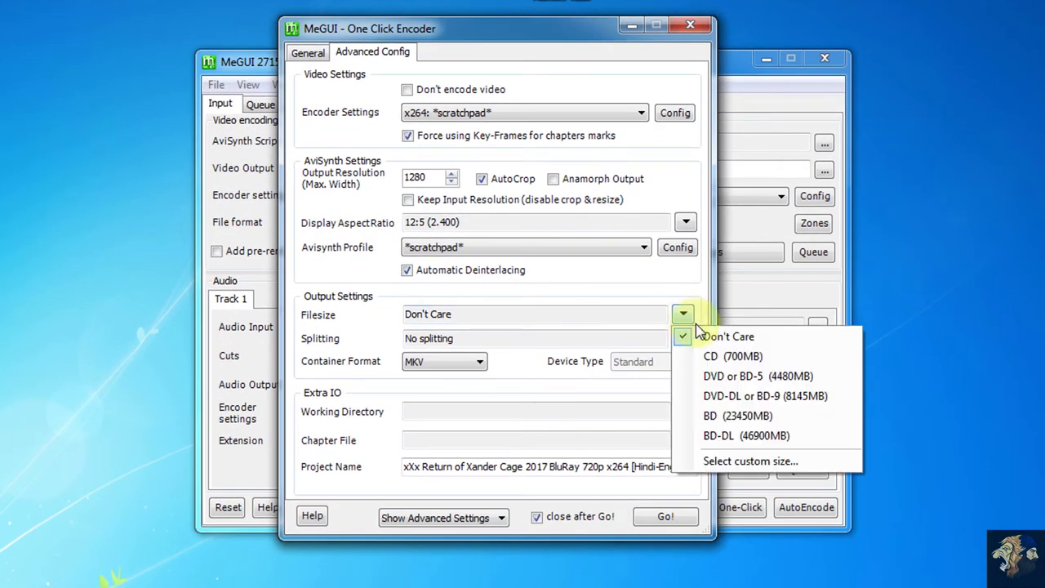
{"action": "left_click", "coordinate": [737, 462]}
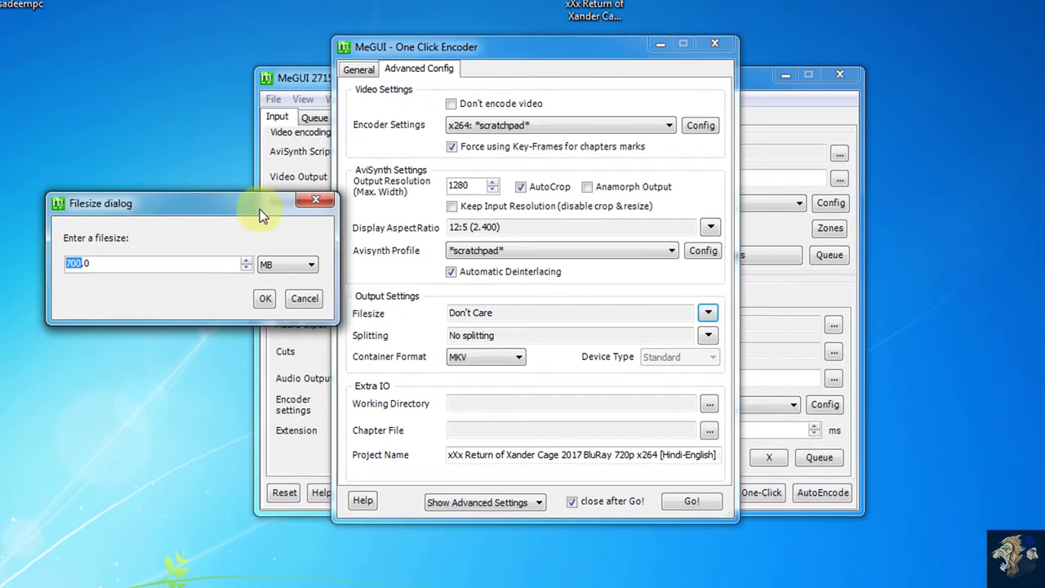
{"action": "left_click", "coordinate": [299, 264]}
{"action": "left_click", "coordinate": [280, 309]}
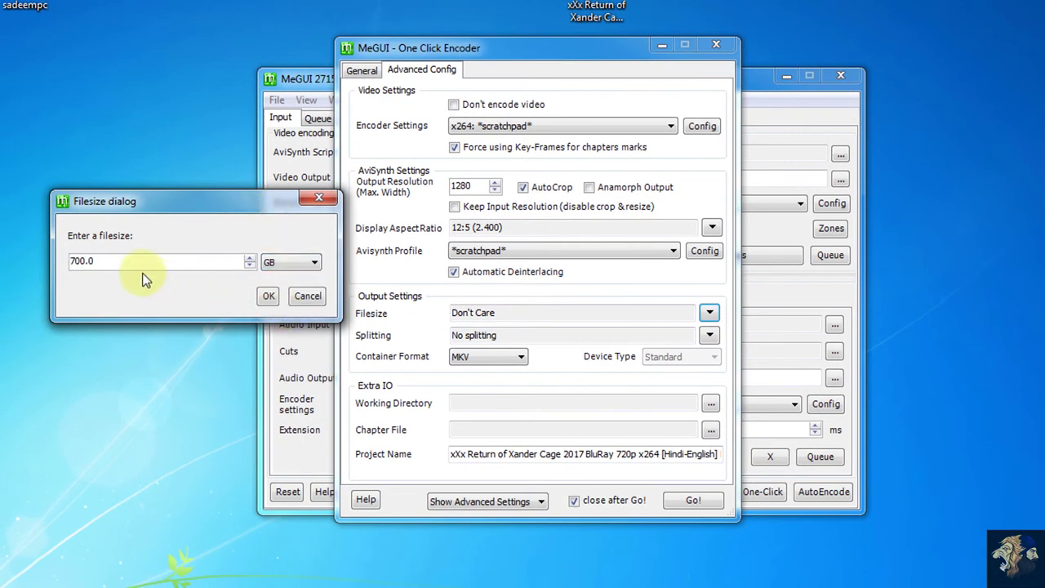
{"action": "left_click_drag", "start_coordinate": [136, 261], "coordinate": [12, 242]}
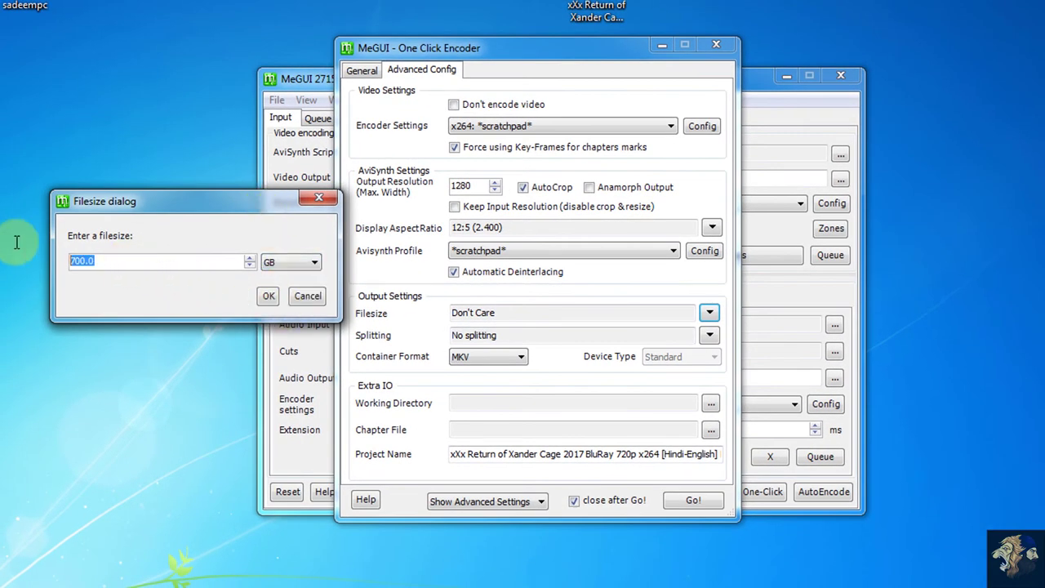
{"action": "left_click", "coordinate": [112, 261]}
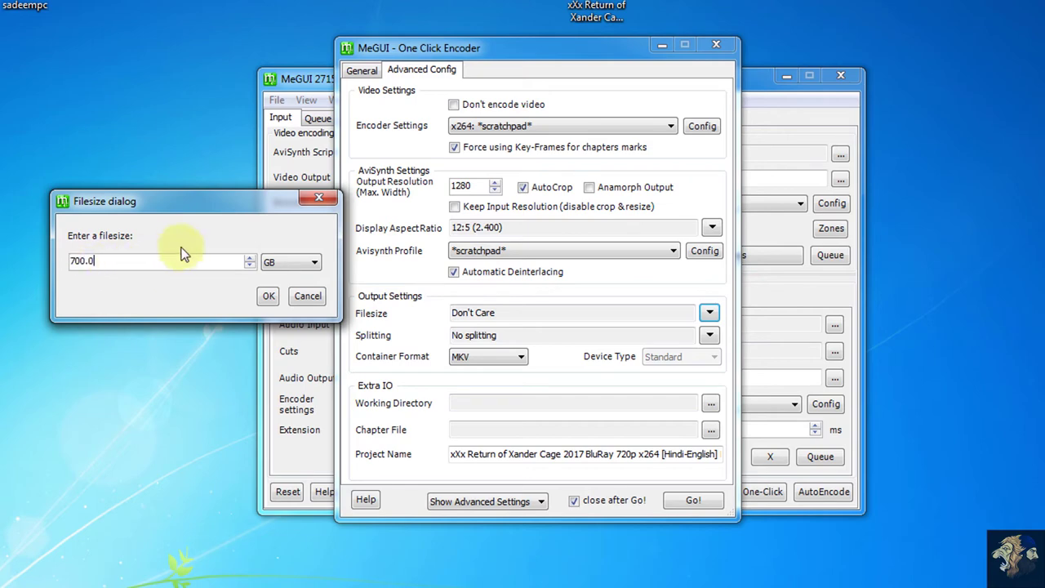
Step: Check the size of the source xXx Return of Xander Cage movie in its file properties
{"action": "right_click", "coordinate": [585, 26]}
{"action": "left_click", "coordinate": [647, 506]}
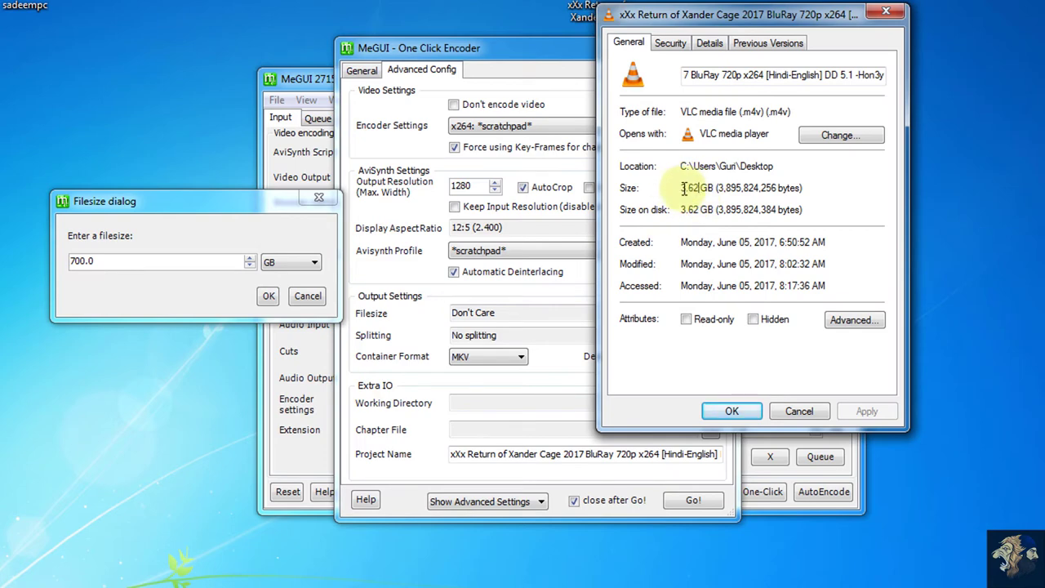
{"action": "left_click_drag", "start_coordinate": [707, 189], "coordinate": [678, 188]}
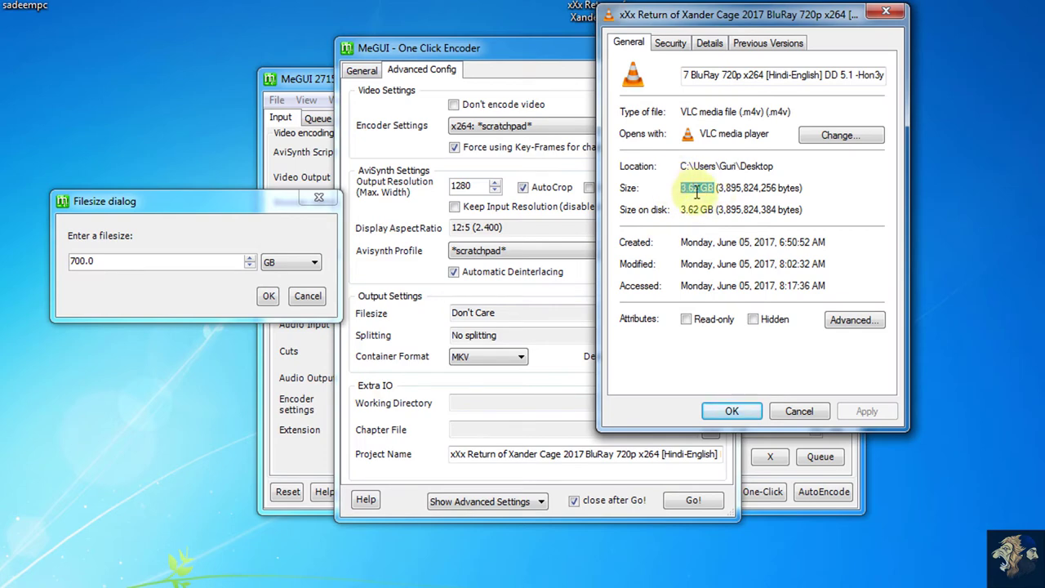
{"action": "left_click", "coordinate": [684, 188]}
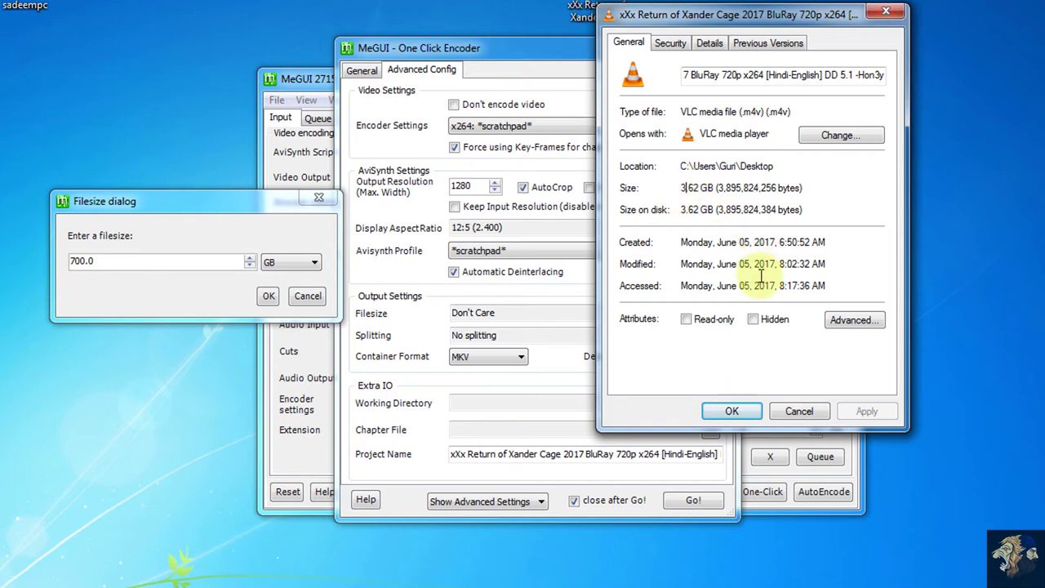
{"action": "left_click", "coordinate": [731, 411]}
Step: Set the custom output filesize to 2.80 GB and accept it
{"action": "left_click_drag", "start_coordinate": [179, 261], "coordinate": [27, 258]}
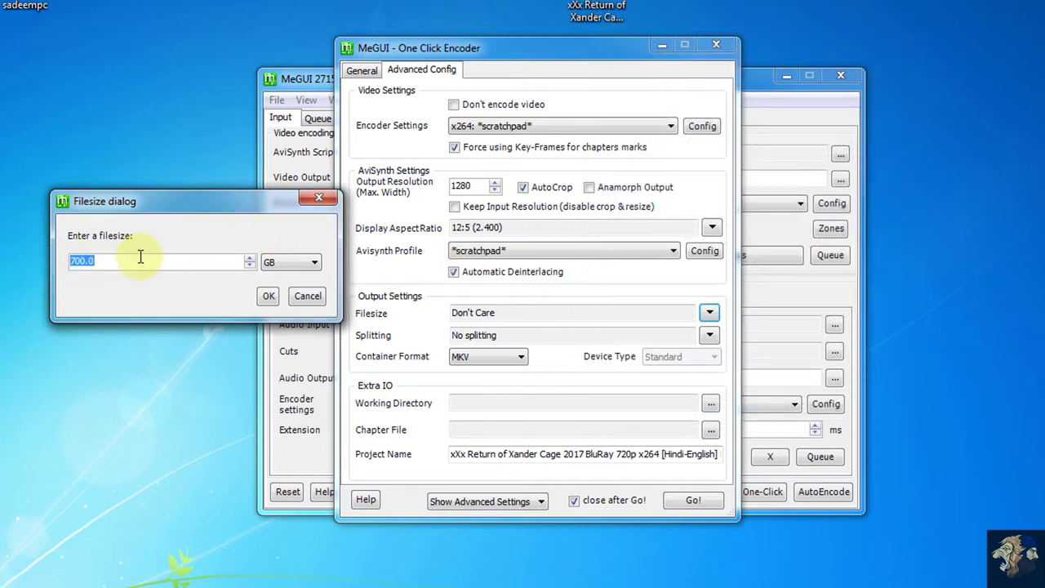
{"action": "type", "text": "2.80"}
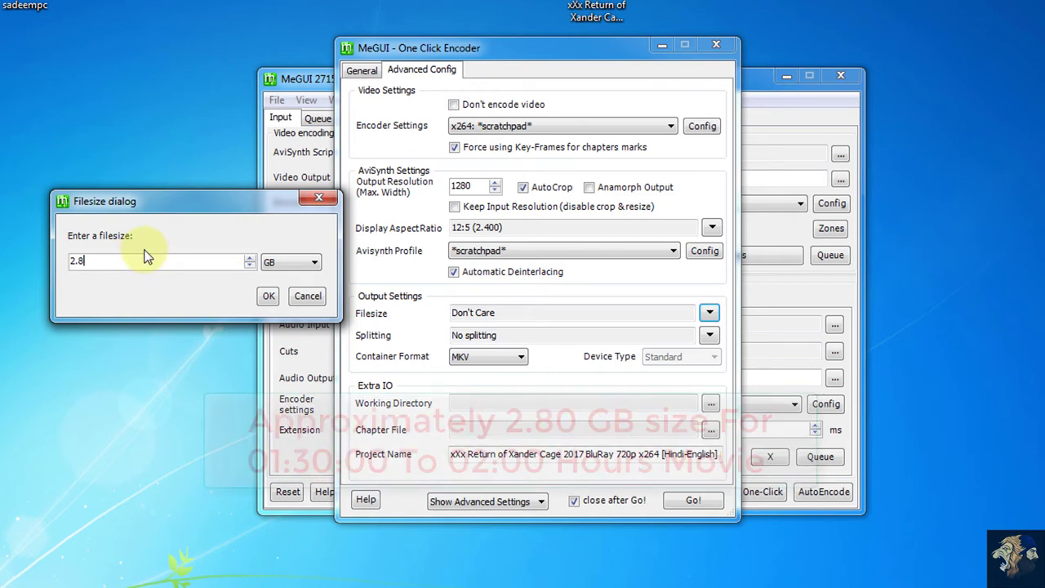
{"action": "left_click", "coordinate": [269, 295]}
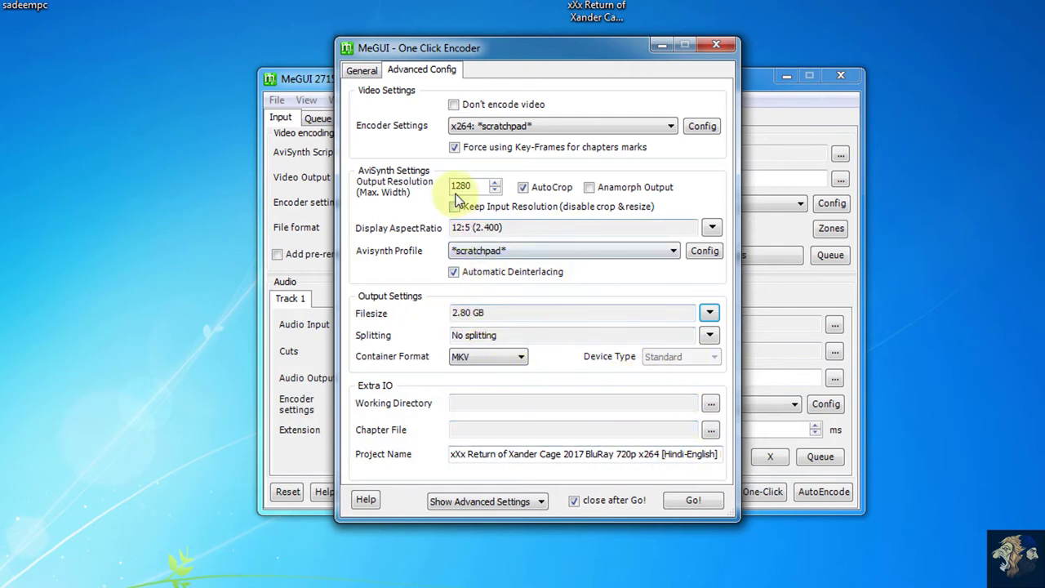
Step: Start the one-click encode from the general settings and arrange the status window beside the MeGUI main window
{"action": "left_click", "coordinate": [364, 73]}
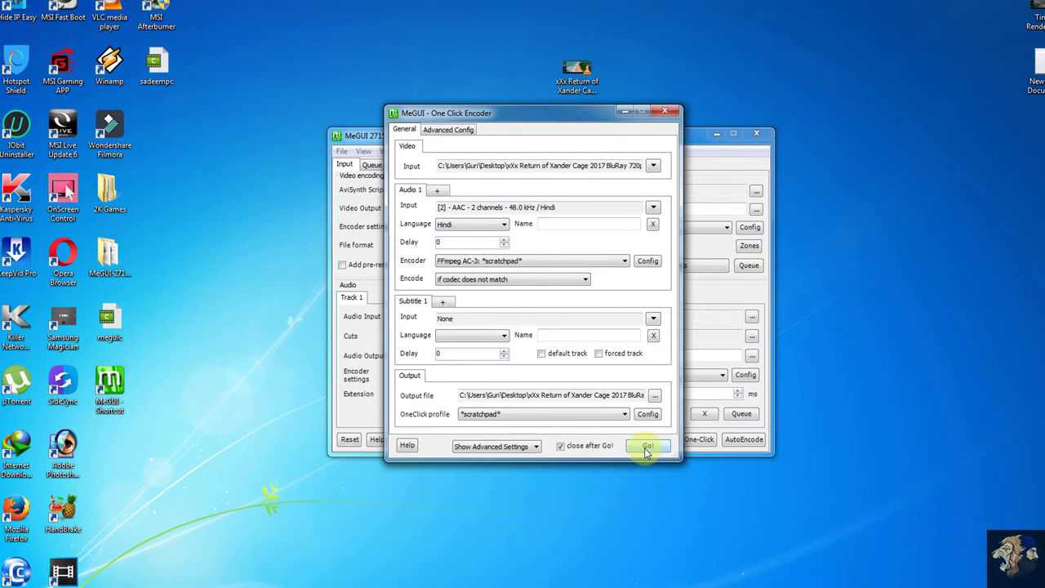
{"action": "left_click", "coordinate": [647, 447]}
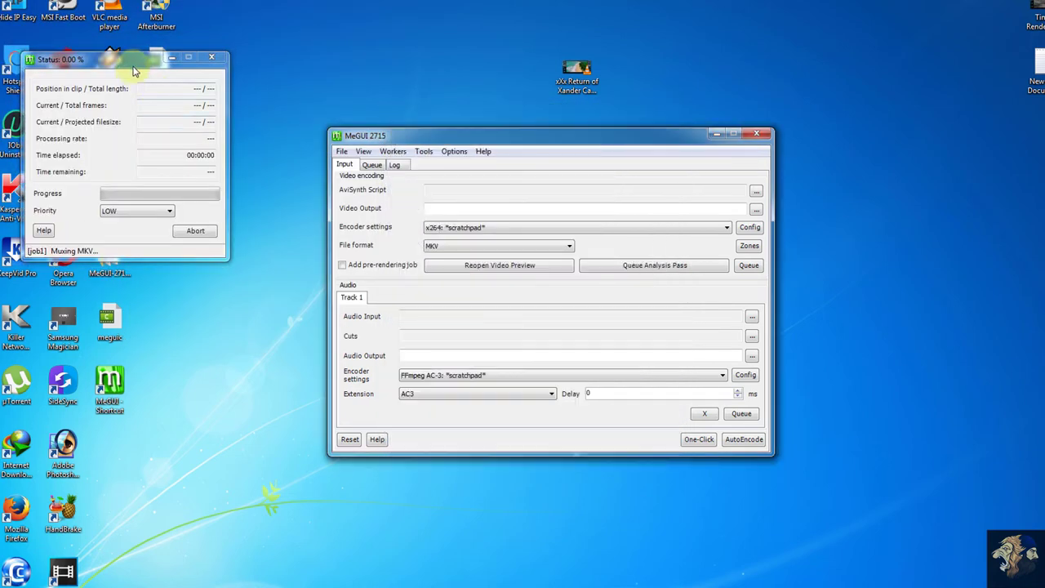
{"action": "left_click_drag", "start_coordinate": [135, 72], "coordinate": [489, 174]}
{"action": "left_click", "coordinate": [581, 136]}
{"action": "left_click_drag", "start_coordinate": [586, 134], "coordinate": [780, 139]}
{"action": "left_click_drag", "start_coordinate": [490, 177], "coordinate": [350, 151]}
{"action": "left_click", "coordinate": [603, 149]}
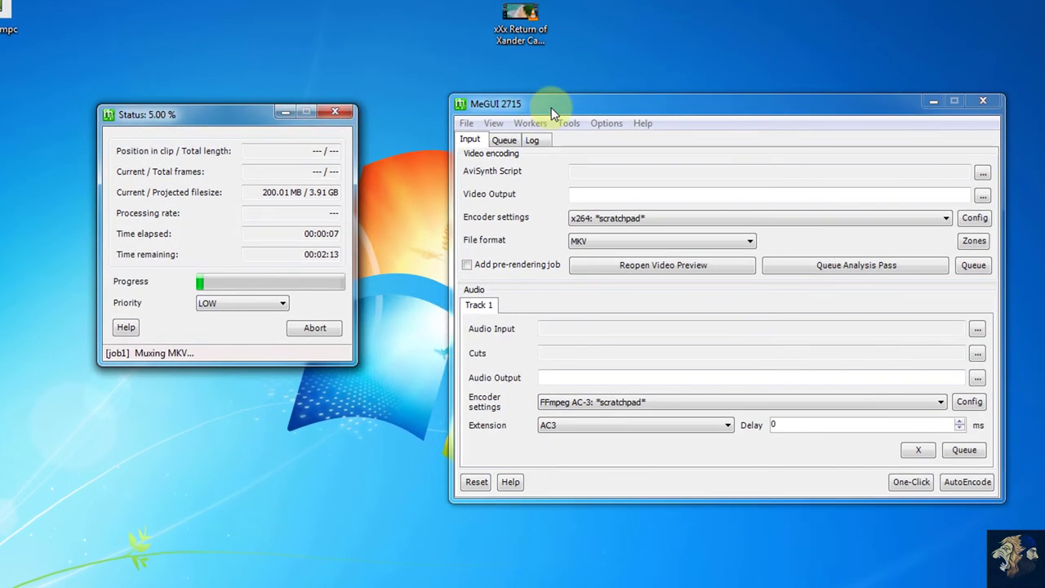
{"action": "left_click_drag", "start_coordinate": [550, 107], "coordinate": [527, 94]}
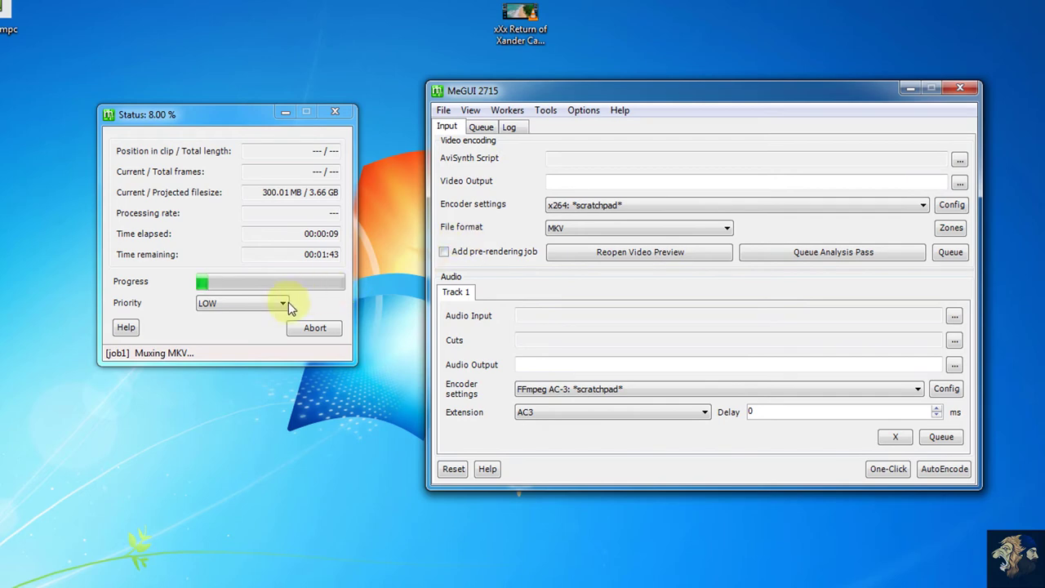
Step: Set the running job's priority to NORMAL
{"action": "left_click", "coordinate": [241, 310]}
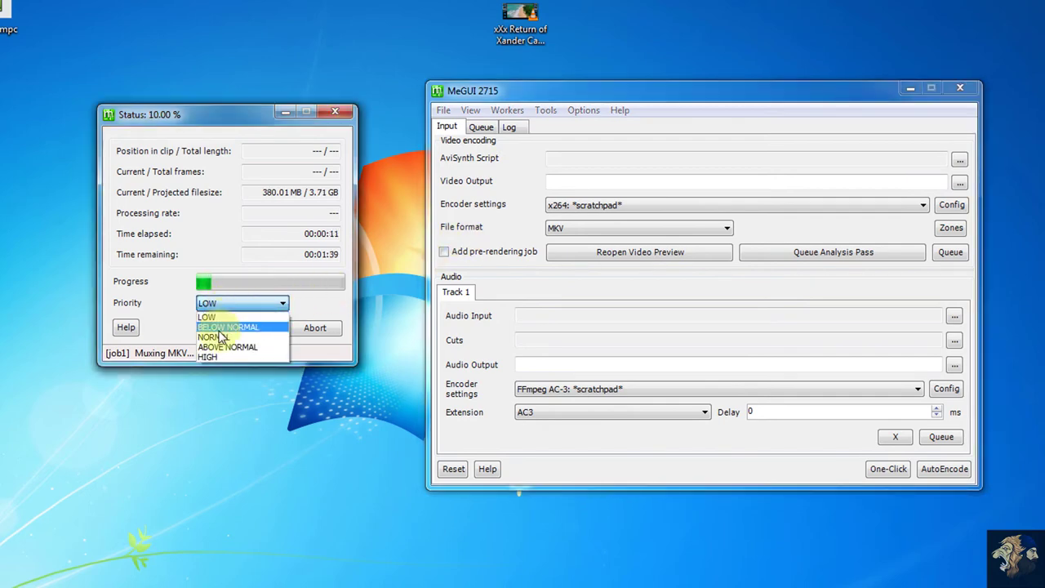
{"action": "left_click", "coordinate": [220, 343]}
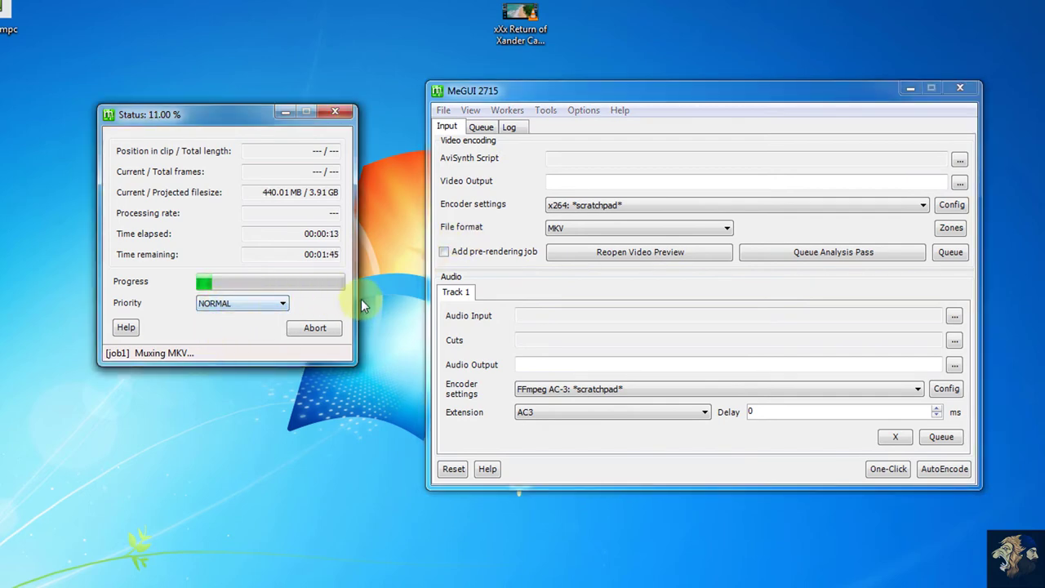
Step: Review the encoding job queue and the log while the first job runs
{"action": "left_click", "coordinate": [480, 128]}
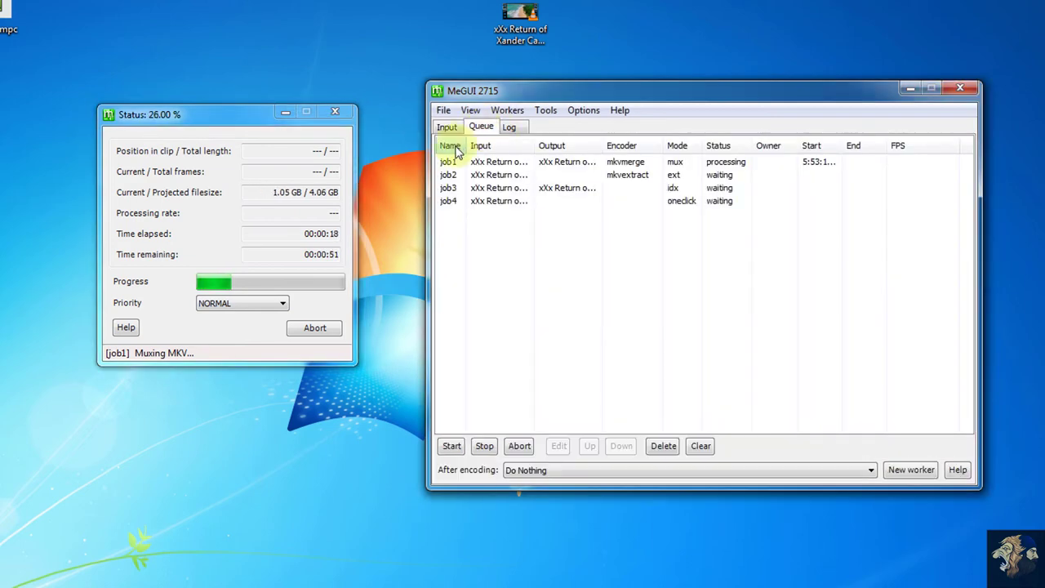
{"action": "left_click", "coordinate": [509, 129]}
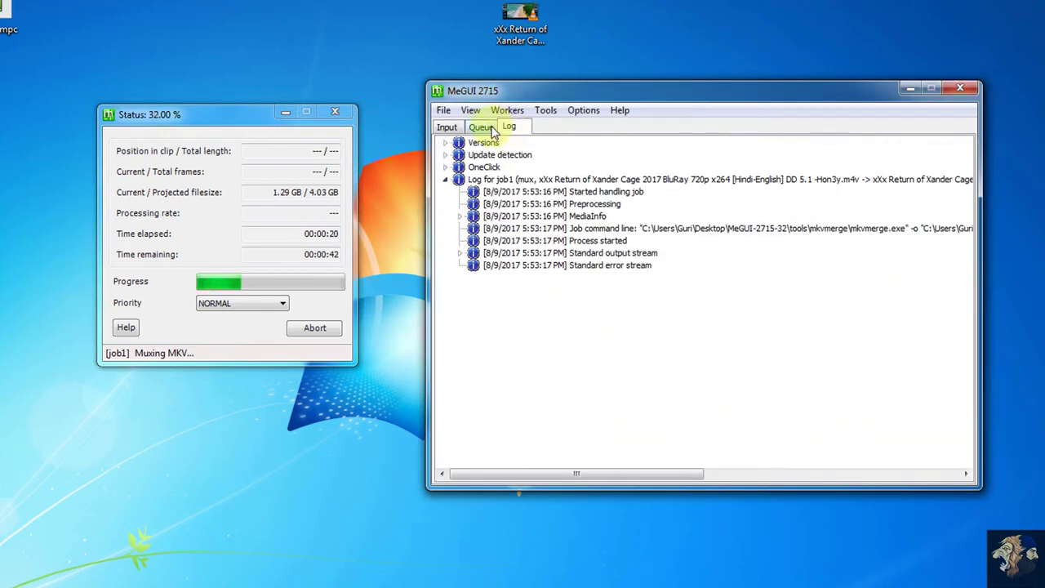
{"action": "left_click", "coordinate": [445, 128]}
{"action": "left_click", "coordinate": [480, 128]}
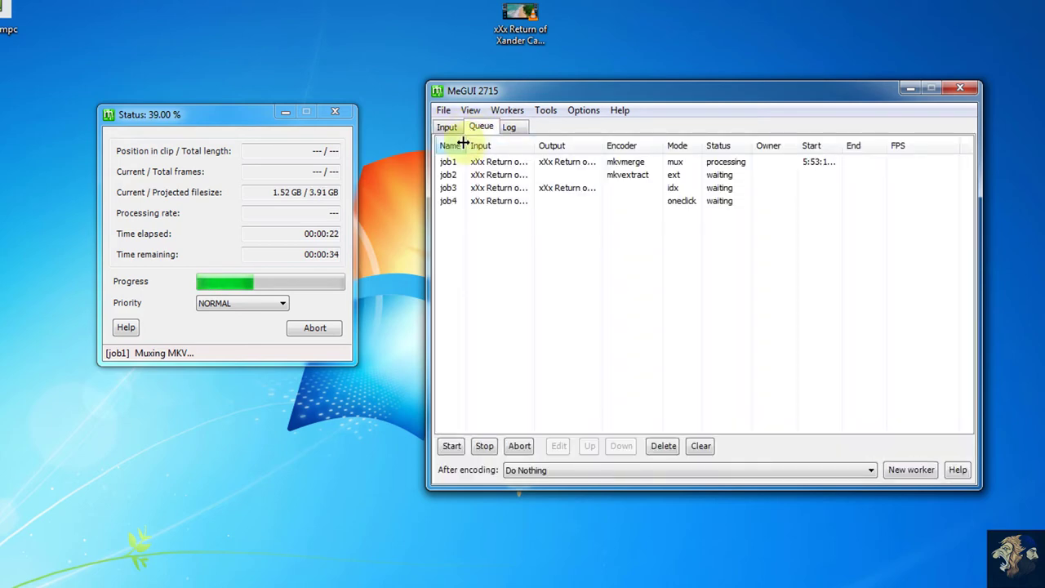
Step: Widen the queue's Name, Input and Output columns and enlarge the MeGUI main window
{"action": "left_click_drag", "start_coordinate": [466, 144], "coordinate": [475, 143]}
{"action": "left_click_drag", "start_coordinate": [466, 226], "coordinate": [448, 157]}
{"action": "left_click", "coordinate": [468, 214]}
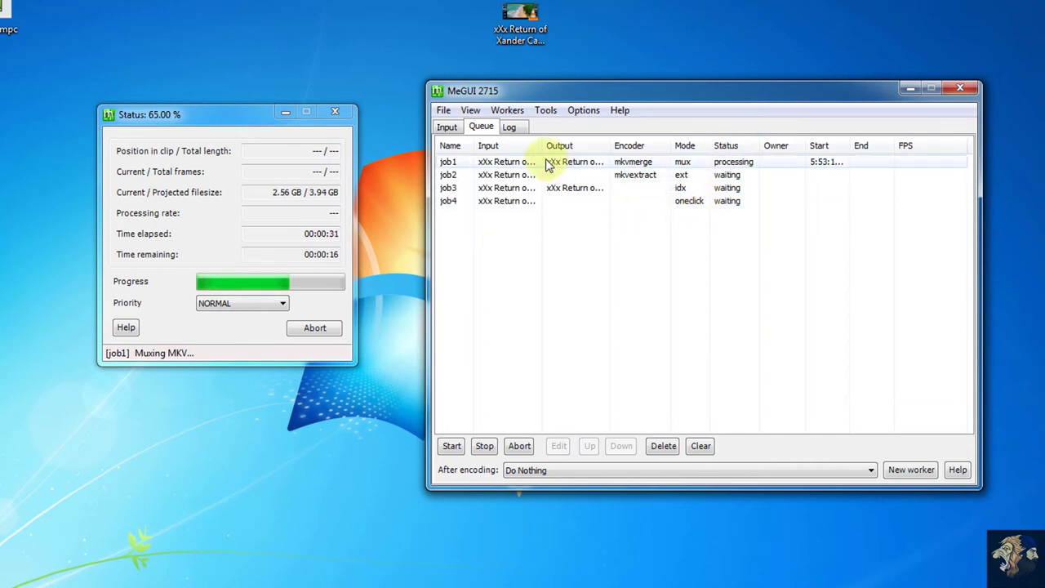
{"action": "left_click_drag", "start_coordinate": [544, 152], "coordinate": [577, 152]}
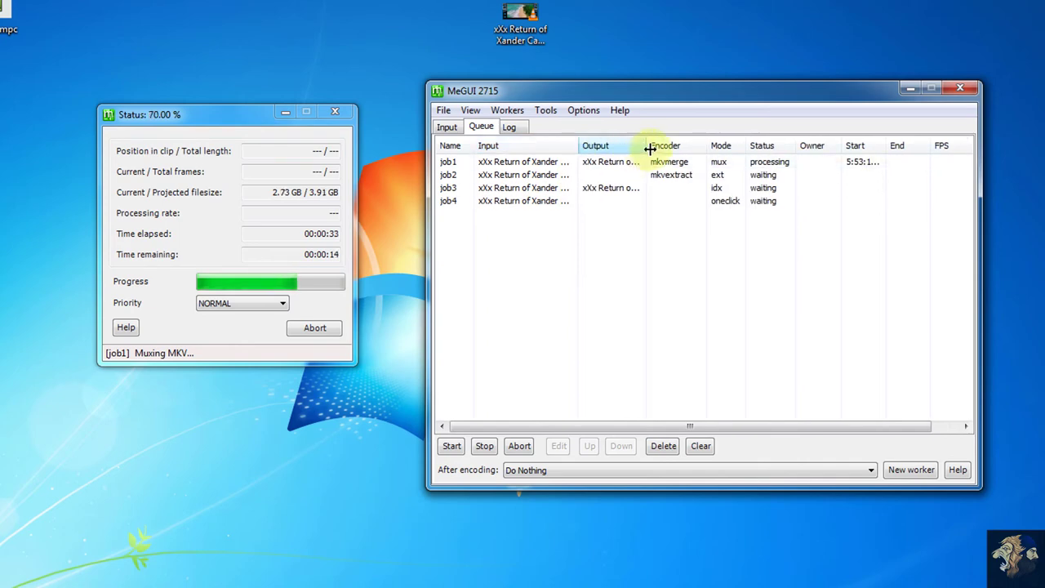
{"action": "left_click_drag", "start_coordinate": [647, 150], "coordinate": [663, 151]}
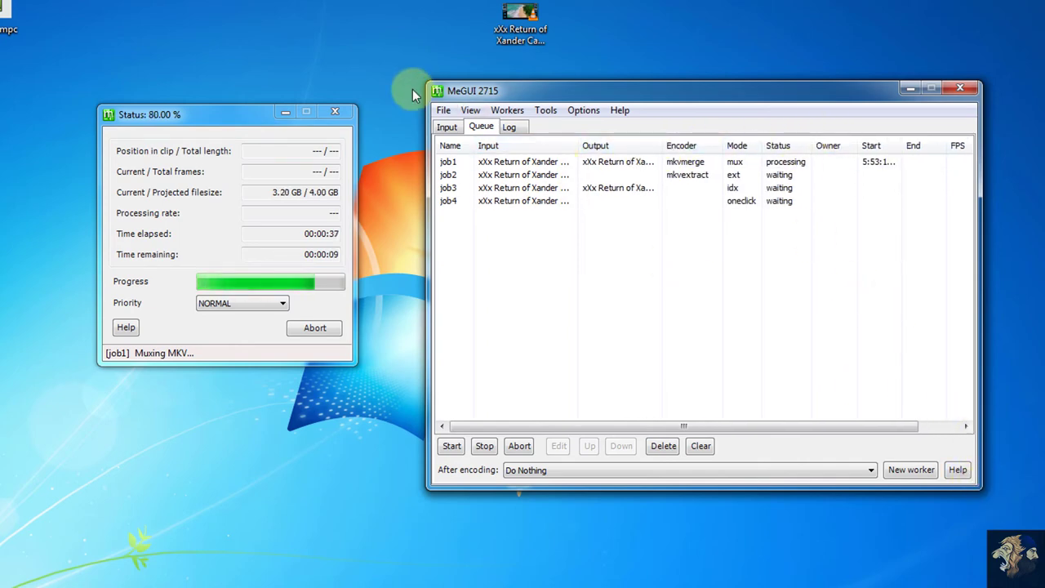
{"action": "left_click_drag", "start_coordinate": [424, 79], "coordinate": [246, 54]}
{"action": "left_click", "coordinate": [206, 113]}
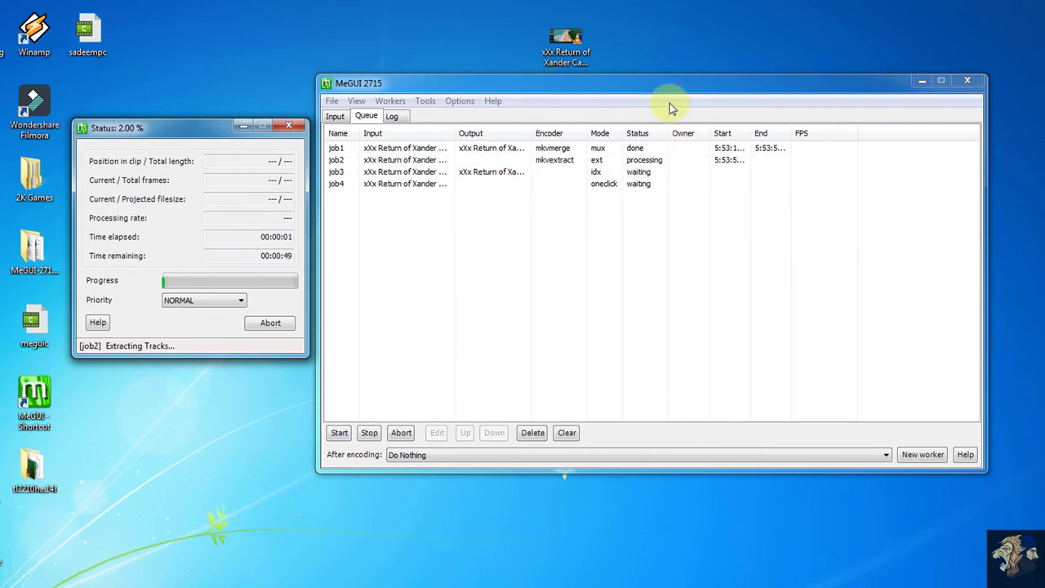
Step: Shift the MeGUI main window slightly and widen the queue's Output, Encoder, Status and Input columns
{"action": "left_click_drag", "start_coordinate": [671, 86], "coordinate": [691, 87]}
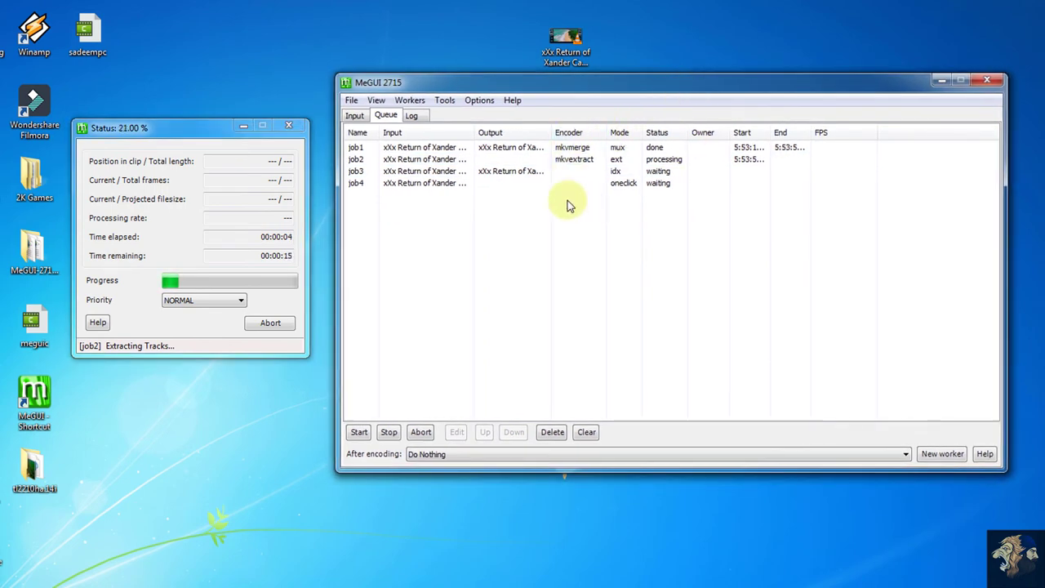
{"action": "left_click_drag", "start_coordinate": [552, 132], "coordinate": [649, 132]}
{"action": "left_click_drag", "start_coordinate": [726, 131], "coordinate": [747, 131]}
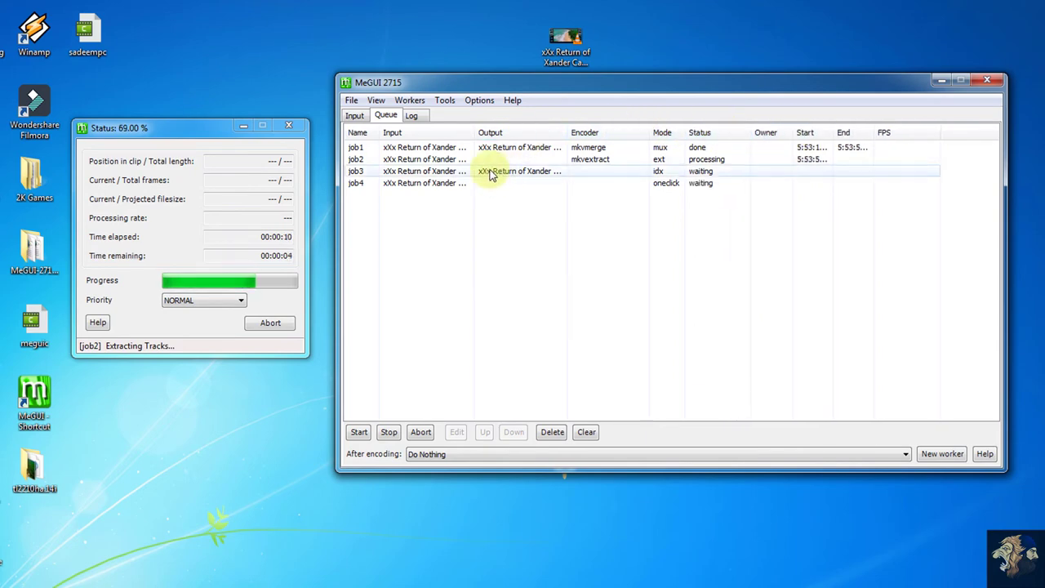
{"action": "left_click", "coordinate": [418, 118]}
{"action": "left_click", "coordinate": [398, 118]}
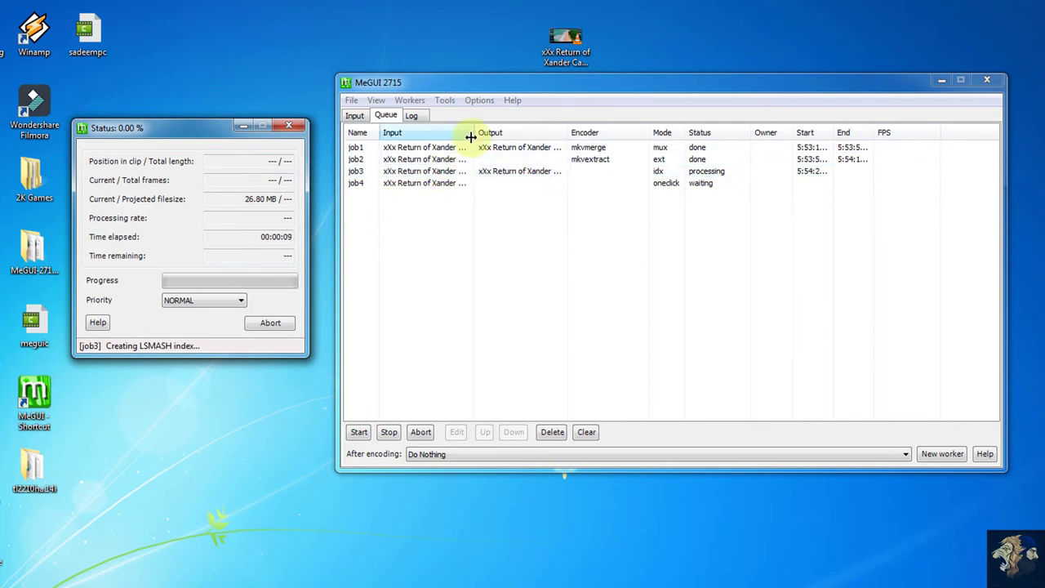
{"action": "left_click_drag", "start_coordinate": [475, 133], "coordinate": [524, 140]}
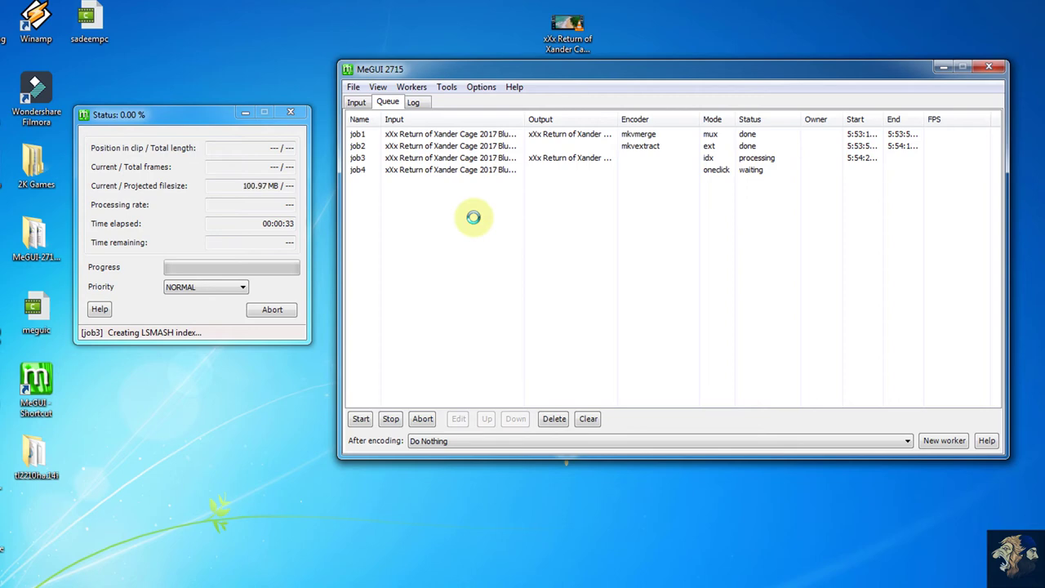
{"action": "right_click", "coordinate": [448, 3]}
{"action": "left_click", "coordinate": [482, 38]}
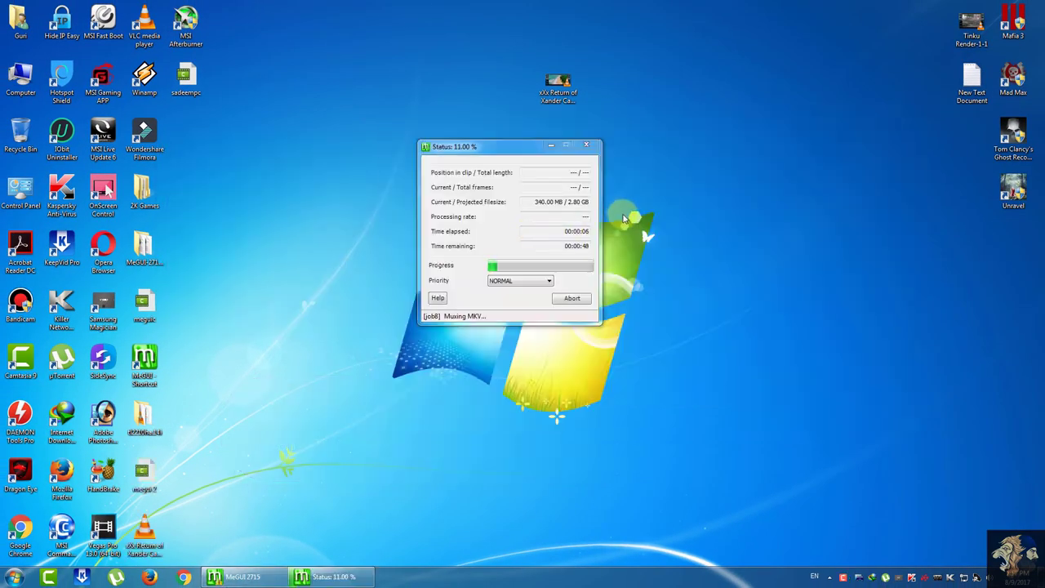
{"action": "right_click", "coordinate": [677, 260]}
{"action": "left_click", "coordinate": [706, 302]}
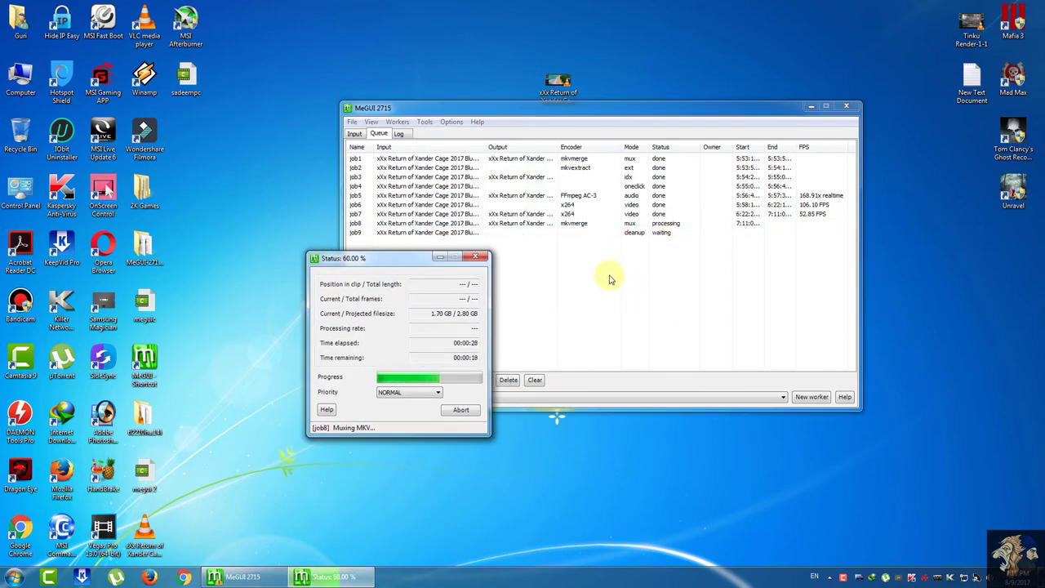
{"action": "left_click_drag", "start_coordinate": [368, 258], "coordinate": [387, 130]}
{"action": "right_click", "coordinate": [694, 34]}
{"action": "left_click", "coordinate": [723, 70]}
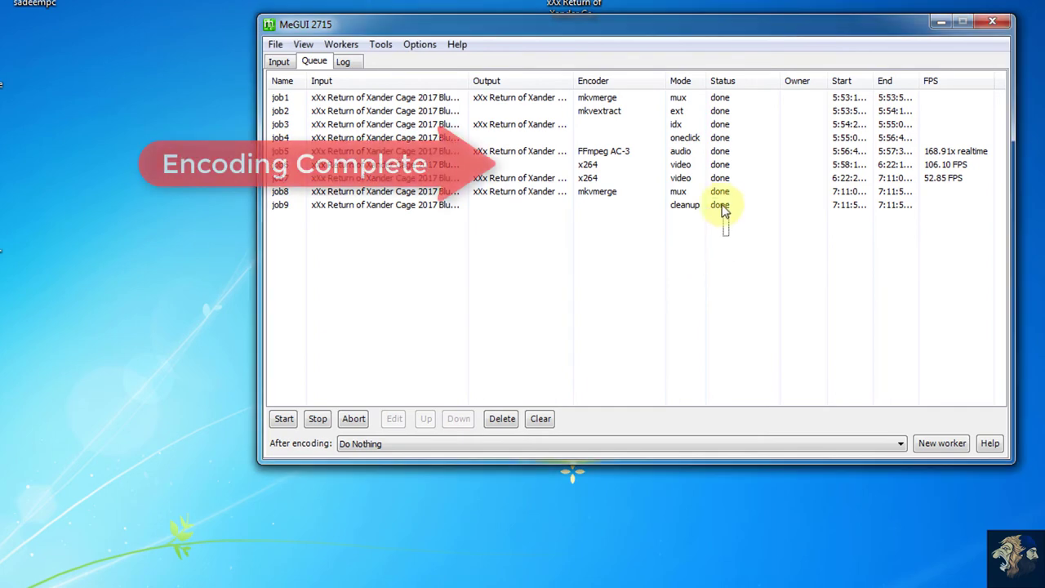
Step: Close MeGUI with all queued jobs finished and refresh the desktop
{"action": "left_click_drag", "start_coordinate": [724, 211], "coordinate": [724, 239]}
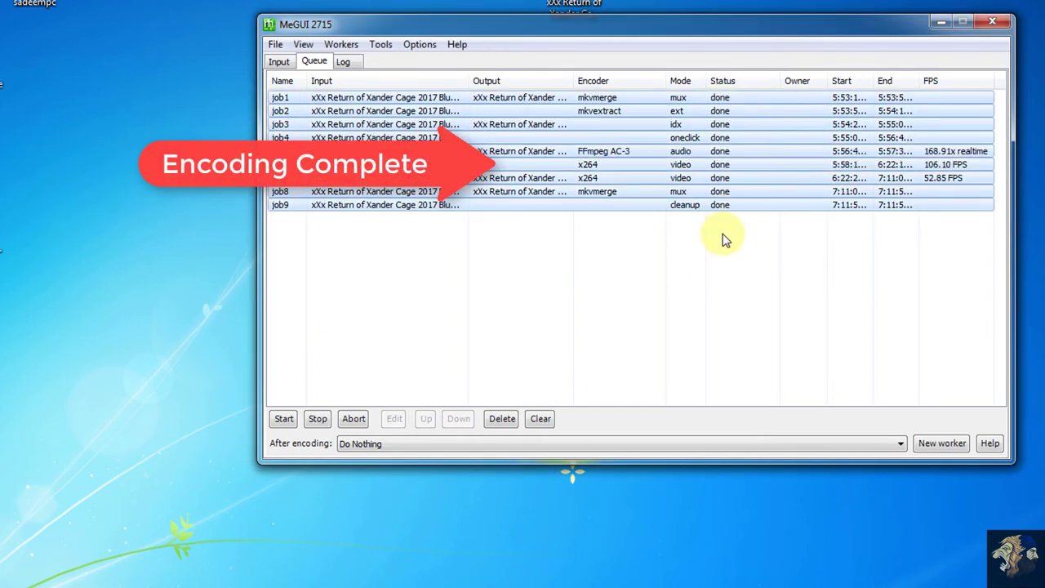
{"action": "left_click", "coordinate": [723, 240]}
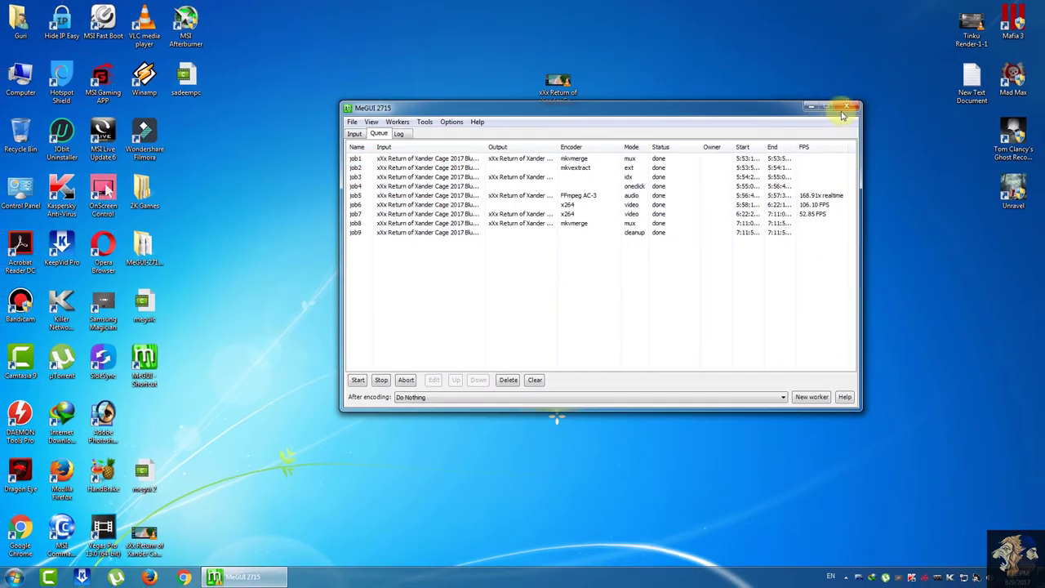
{"action": "left_click", "coordinate": [992, 21]}
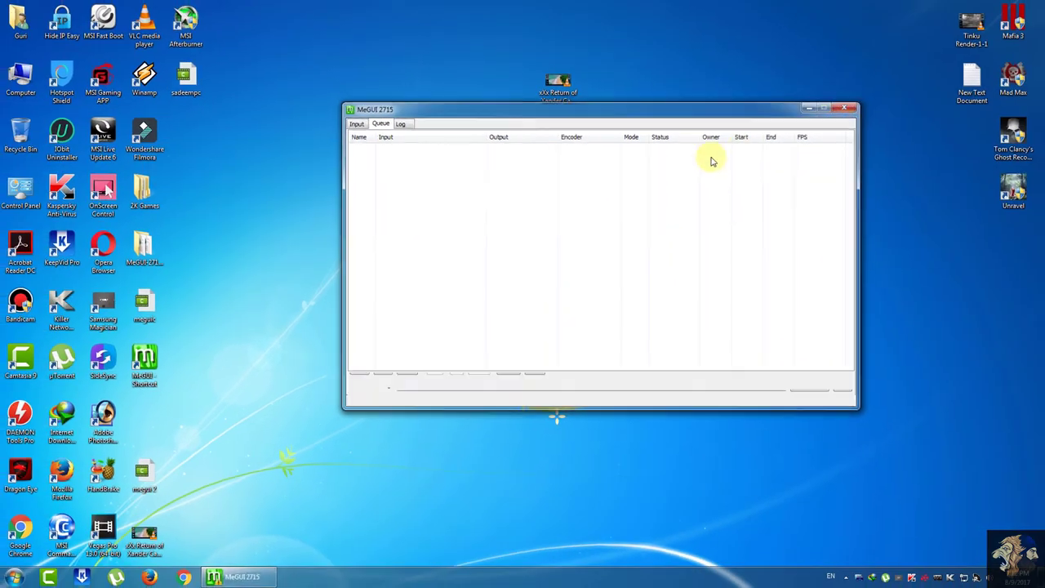
{"action": "right_click", "coordinate": [619, 173]}
{"action": "left_click", "coordinate": [662, 264]}
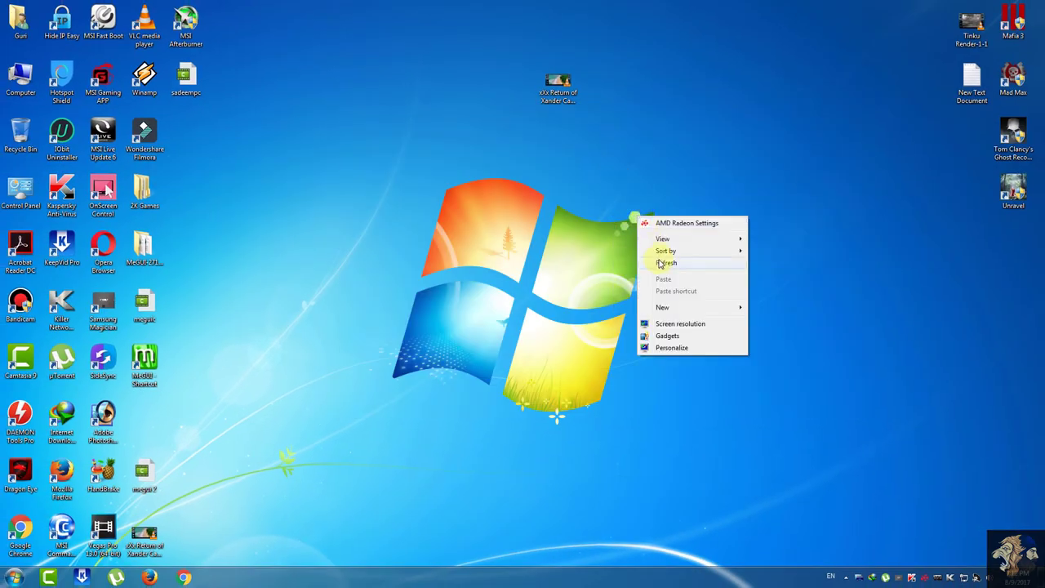
Step: Place the encoded xXx Return of Xander Cage file beside the original movie on the desktop and refresh the desktop
{"action": "left_click", "coordinate": [662, 263]}
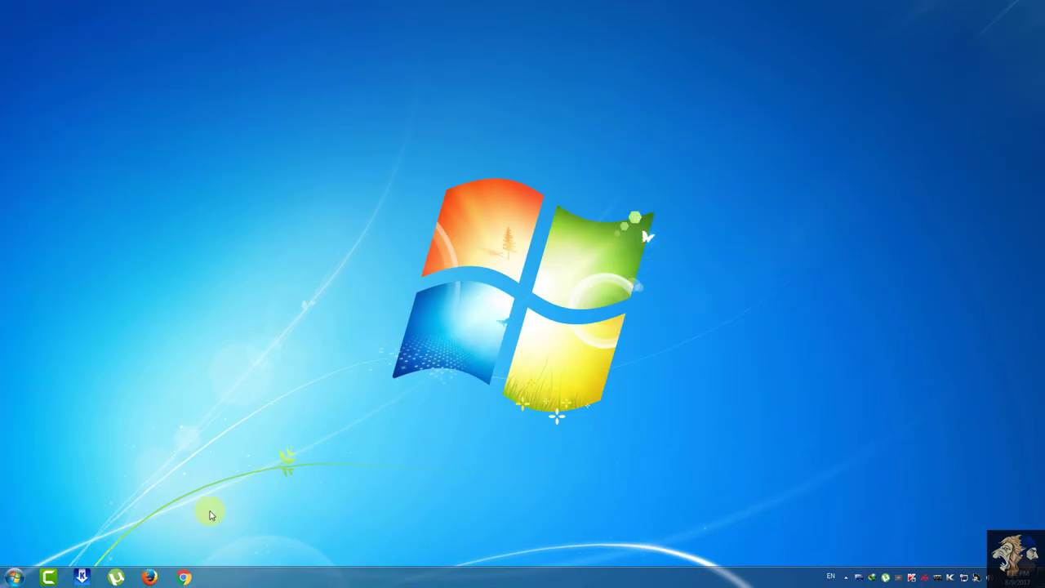
{"action": "left_click_drag", "start_coordinate": [560, 85], "coordinate": [396, 85]}
{"action": "left_click_drag", "start_coordinate": [392, 81], "coordinate": [490, 90]}
{"action": "right_click", "coordinate": [553, 137]}
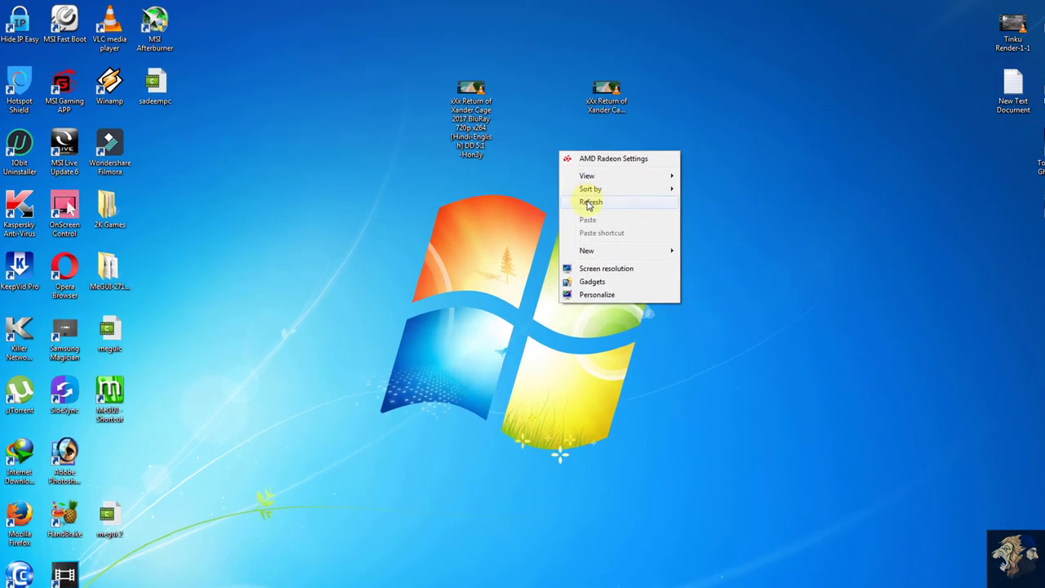
{"action": "left_click", "coordinate": [588, 203]}
Step: Open the properties of the encoded .mkv and the original .m4v movie and arrange both windows side by side
{"action": "right_click", "coordinate": [476, 105]}
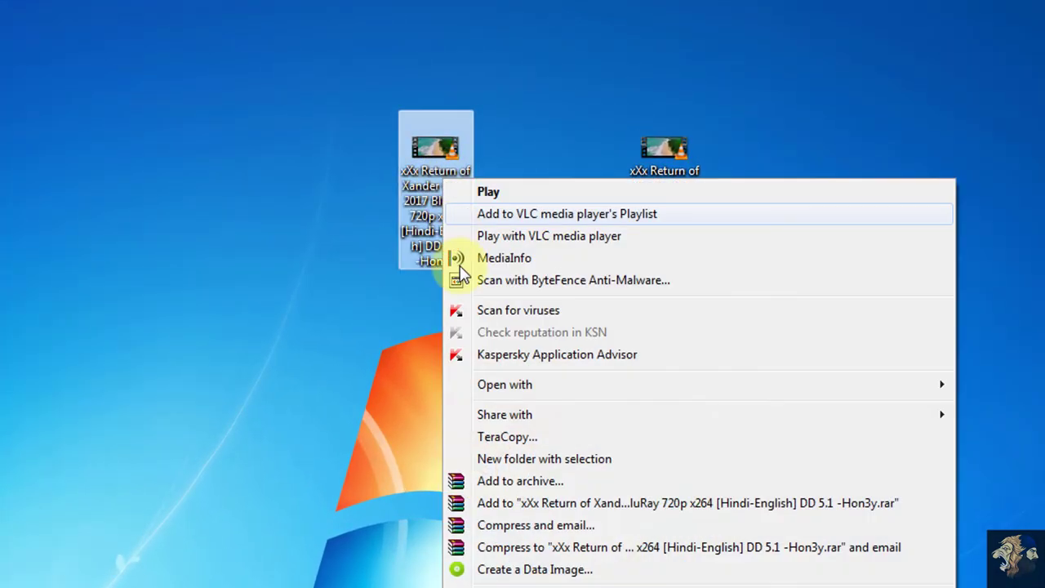
{"action": "left_click", "coordinate": [506, 587]}
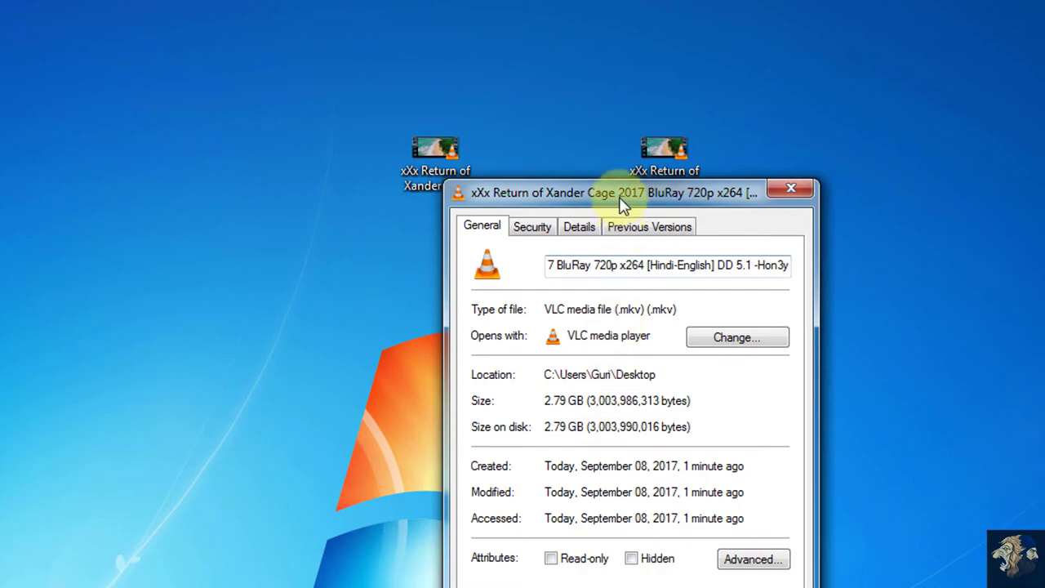
{"action": "left_click_drag", "start_coordinate": [620, 205], "coordinate": [375, 149]}
{"action": "left_click", "coordinate": [655, 179]}
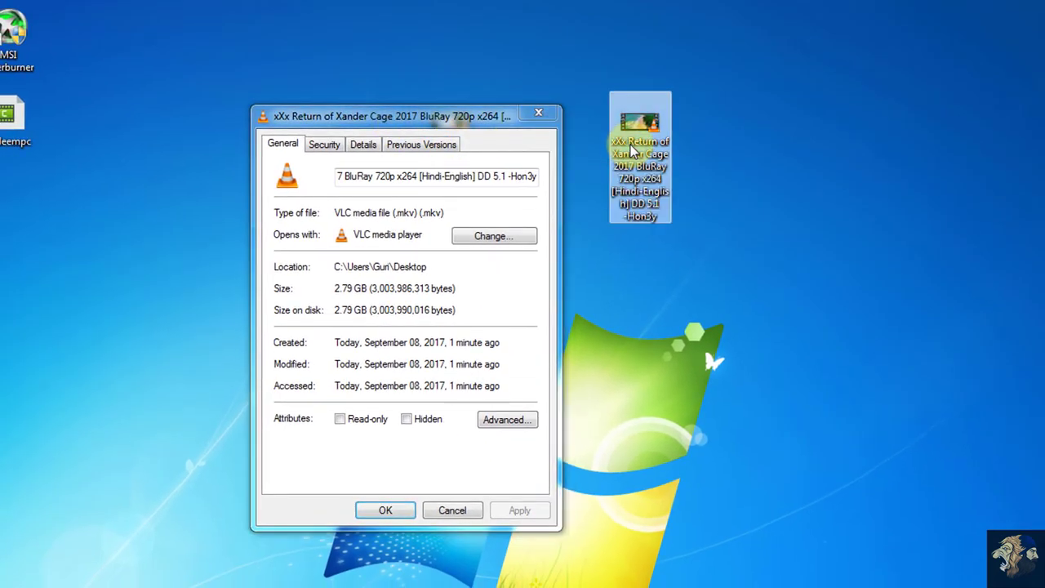
{"action": "right_click", "coordinate": [631, 151]}
{"action": "left_click", "coordinate": [645, 587]}
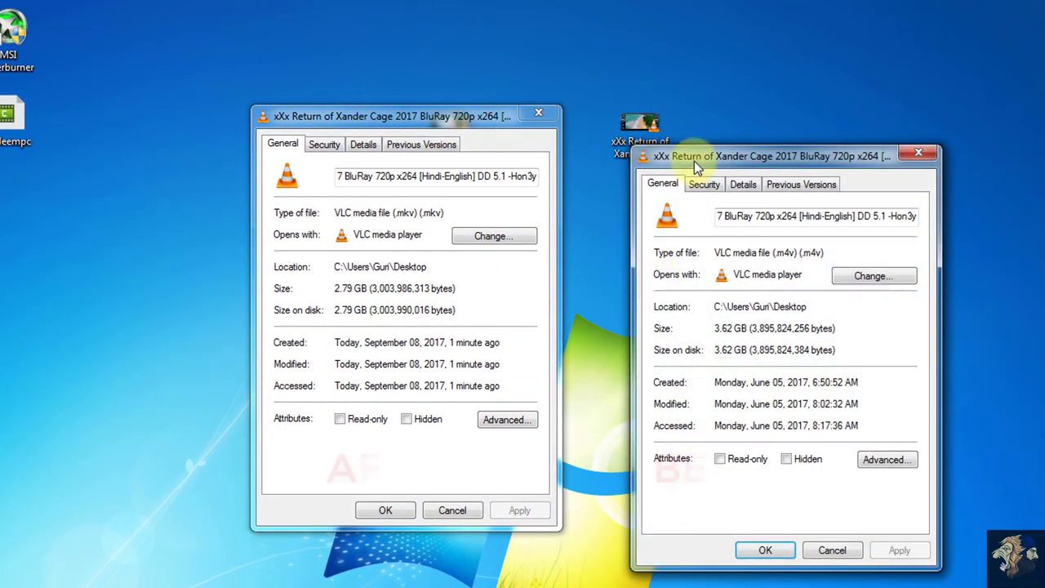
{"action": "left_click_drag", "start_coordinate": [697, 166], "coordinate": [658, 120]}
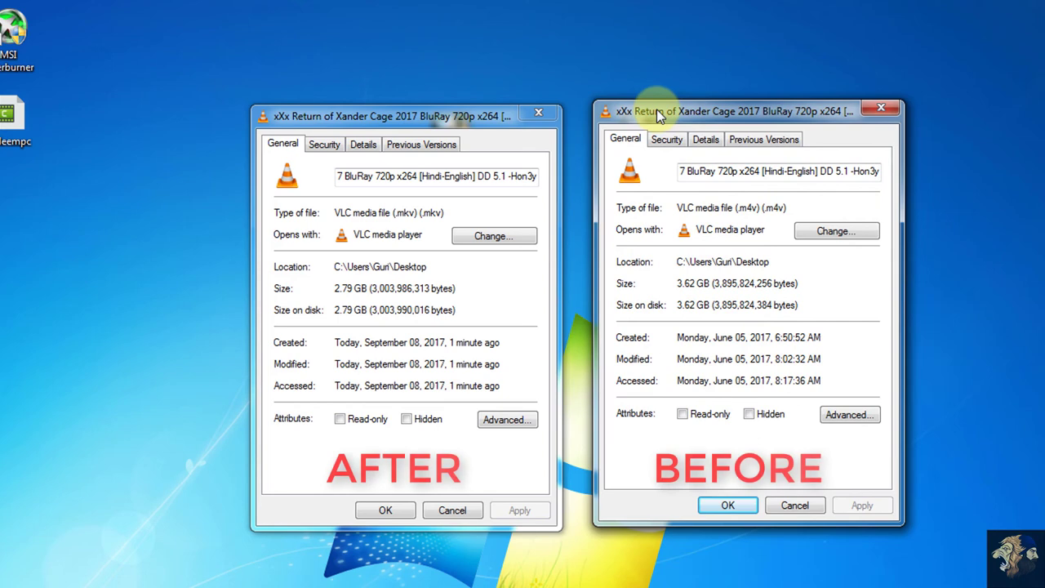
Step: Compare the file sizes and the video and audio details of the encoded and original movies
{"action": "left_click", "coordinate": [337, 288]}
{"action": "left_click_drag", "start_coordinate": [348, 288], "coordinate": [366, 289]}
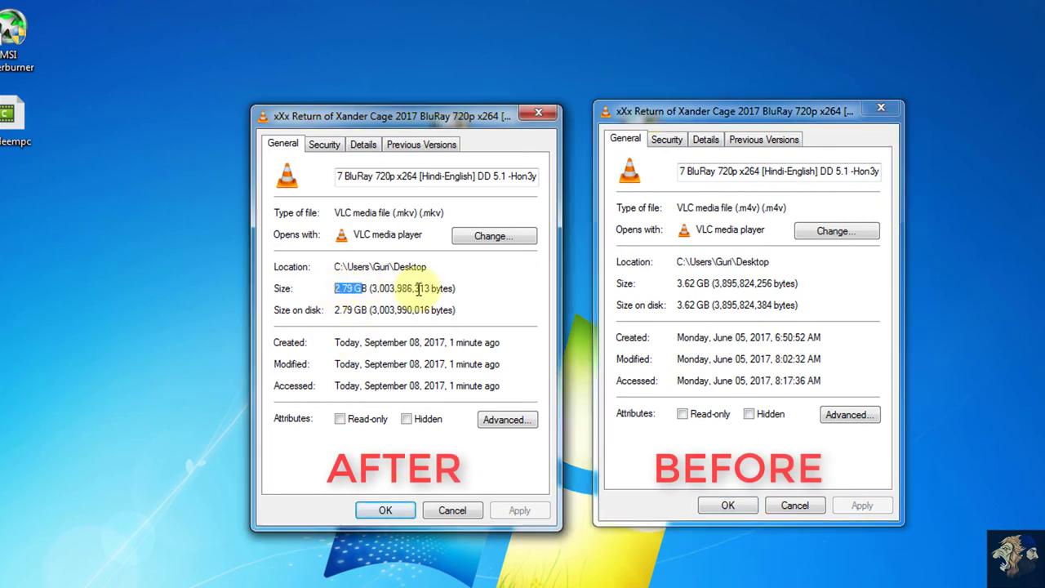
{"action": "left_click_drag", "start_coordinate": [698, 284], "coordinate": [666, 285]}
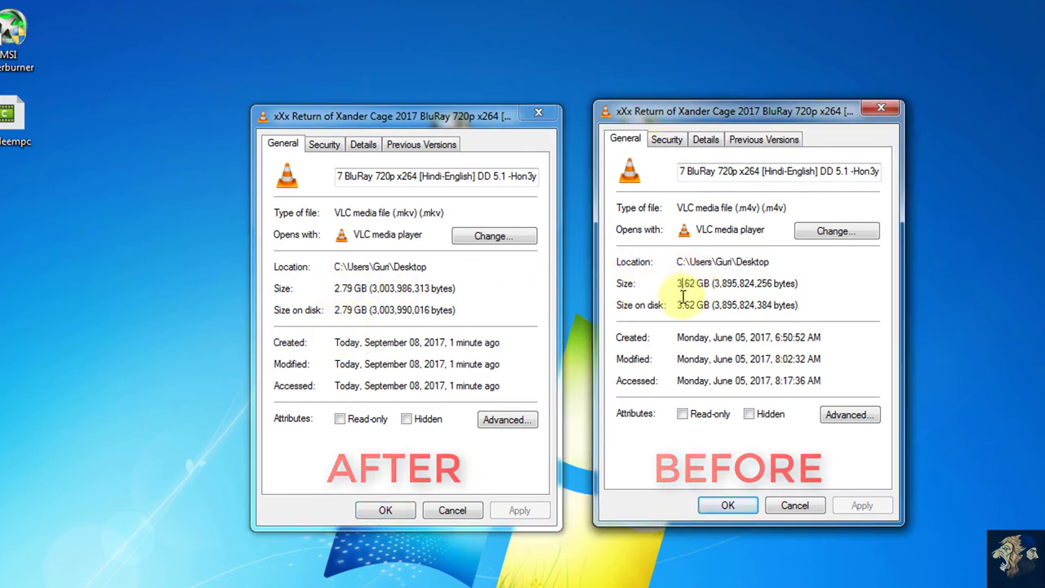
{"action": "left_click", "coordinate": [704, 139]}
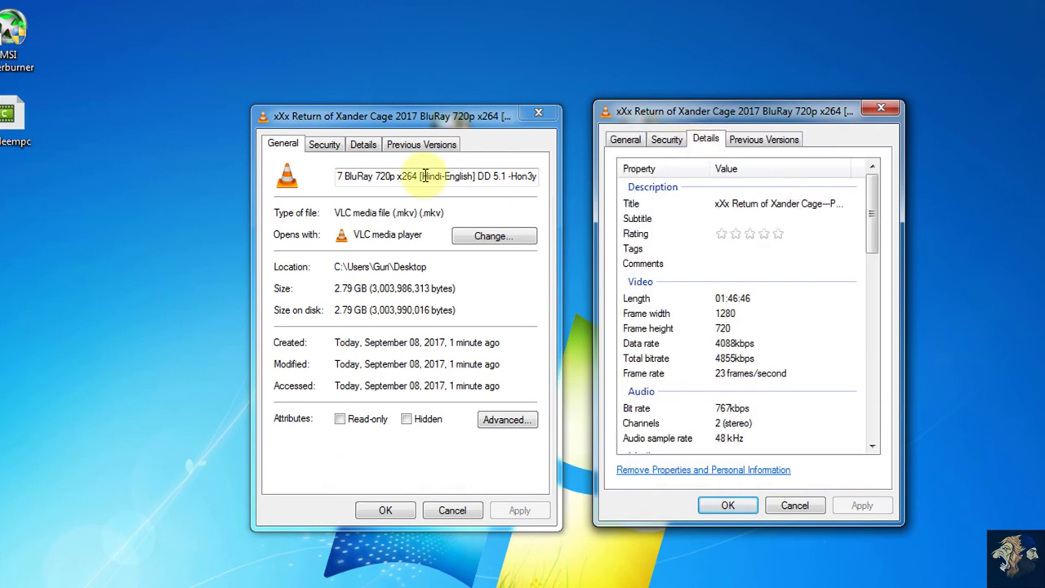
{"action": "left_click", "coordinate": [365, 144]}
{"action": "scroll", "coordinate": [748, 309], "scroll_direction": "down", "scroll_amount": 1}
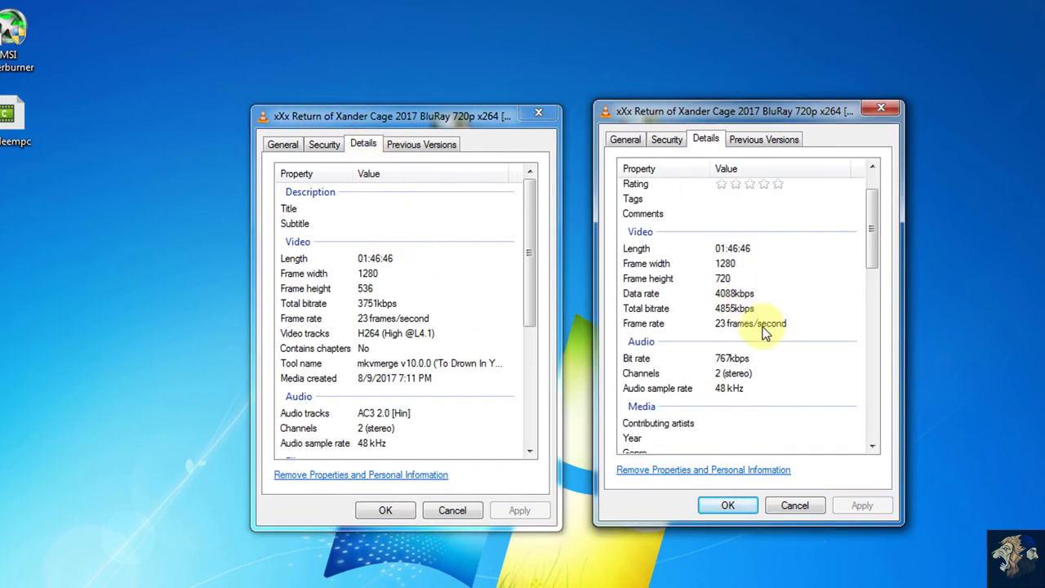
Step: Close both file properties windows without changes and refresh the desktop
{"action": "left_click", "coordinate": [788, 507]}
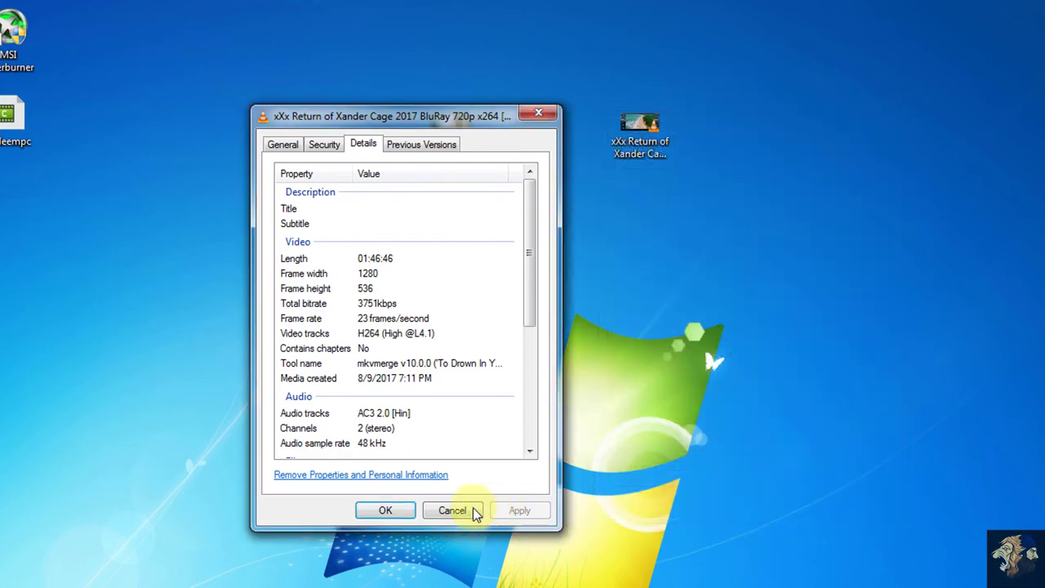
{"action": "left_click", "coordinate": [469, 512]}
{"action": "right_click", "coordinate": [514, 258]}
{"action": "left_click", "coordinate": [556, 329]}
Step: Open the encoded .mkv movie in MediaInfo, switch to Text view and move the window clear of the original file
{"action": "left_click", "coordinate": [454, 131]}
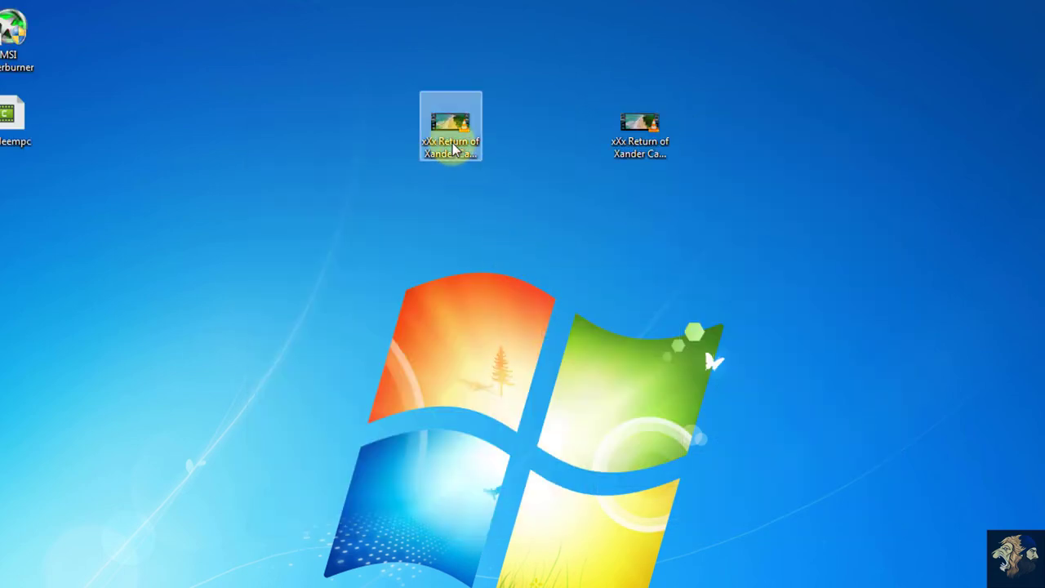
{"action": "right_click", "coordinate": [457, 131]}
{"action": "left_click", "coordinate": [518, 202]}
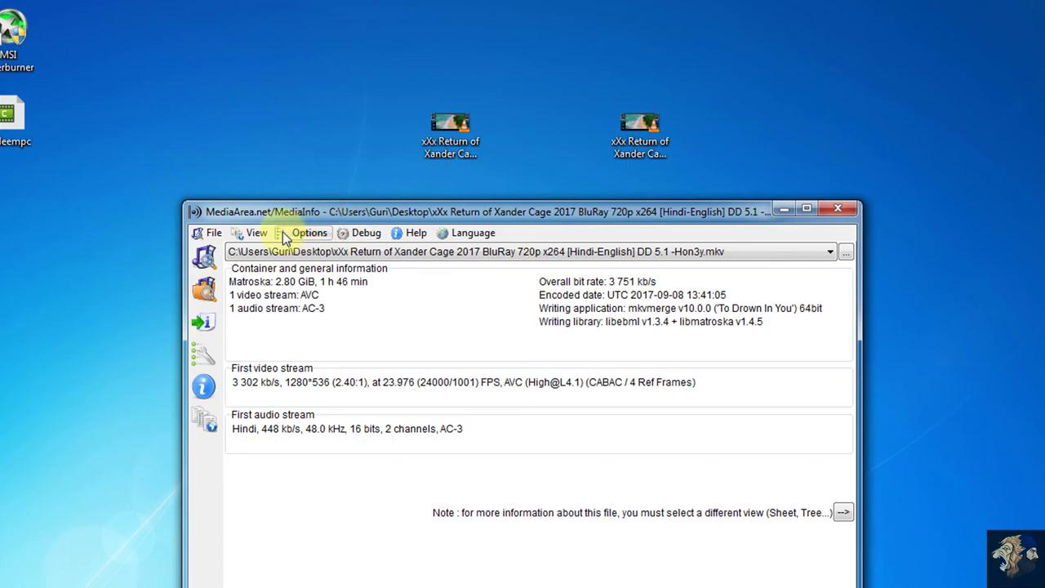
{"action": "left_click", "coordinate": [257, 233]}
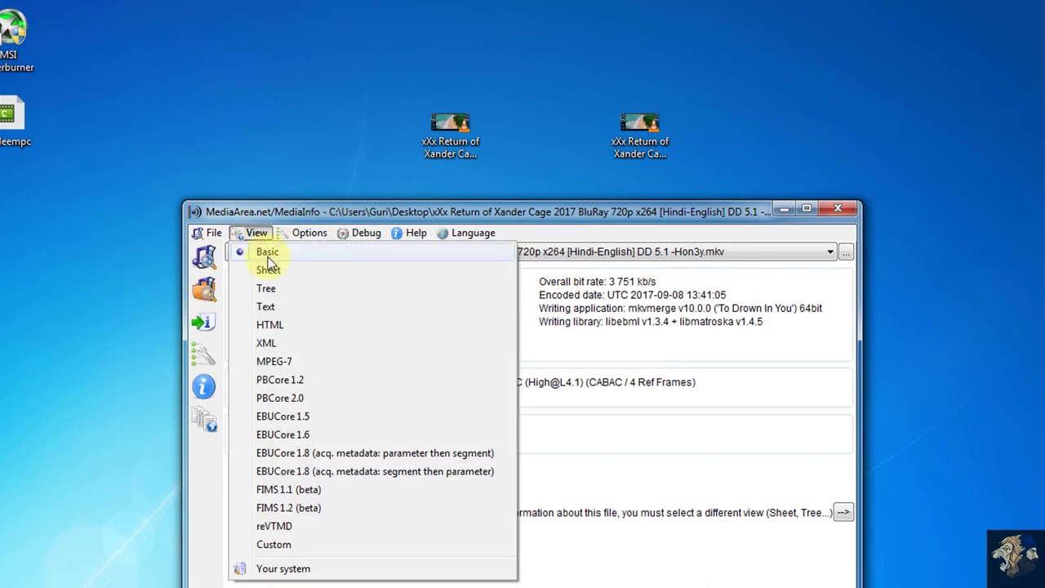
{"action": "left_click", "coordinate": [276, 302]}
{"action": "left_click_drag", "start_coordinate": [511, 211], "coordinate": [274, 124]}
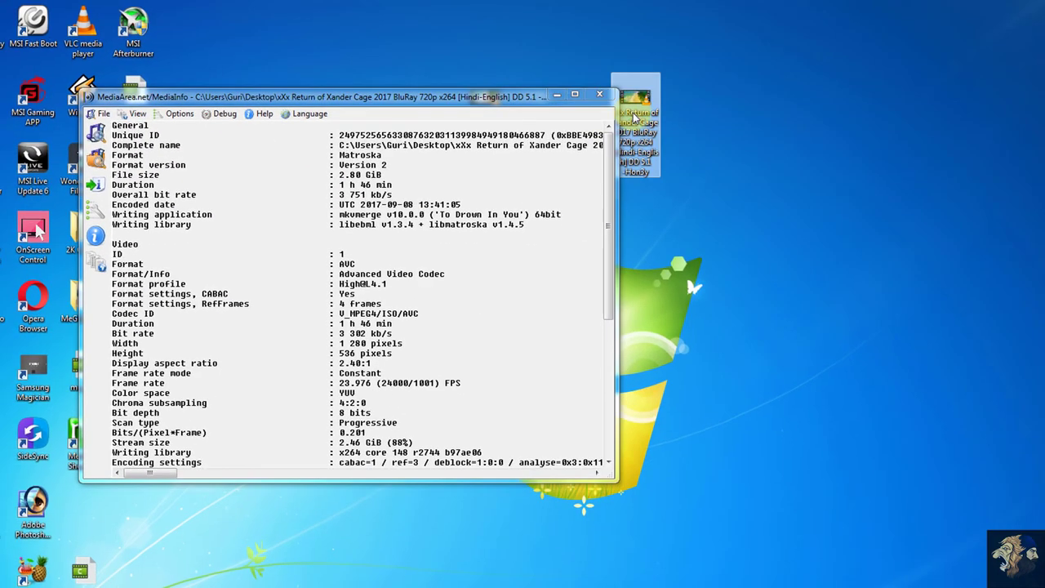
Step: Open the original .m4v movie in MediaInfo, place its window beside the encoded file's window and switch it to Text view
{"action": "right_click", "coordinate": [634, 116]}
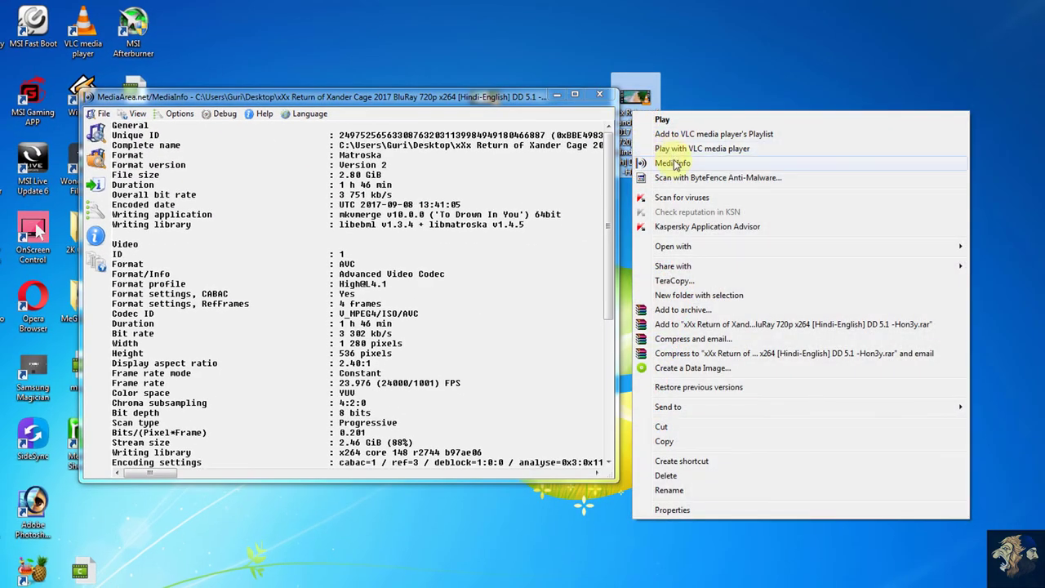
{"action": "left_click", "coordinate": [673, 164]}
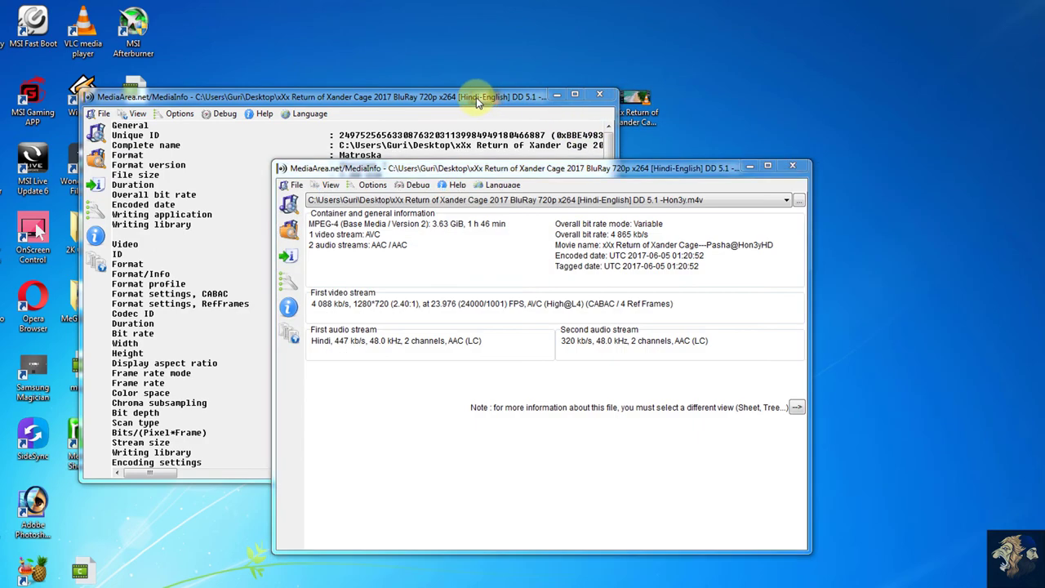
{"action": "left_click_drag", "start_coordinate": [476, 97], "coordinate": [424, 94]}
{"action": "left_click", "coordinate": [576, 168]}
{"action": "left_click_drag", "start_coordinate": [577, 168], "coordinate": [868, 90]}
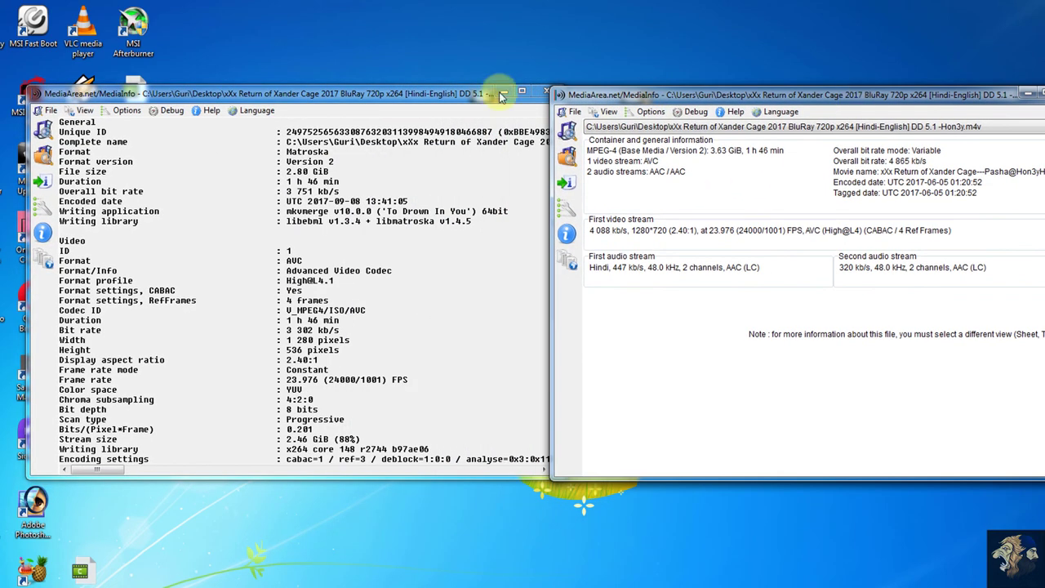
{"action": "left_click_drag", "start_coordinate": [447, 90], "coordinate": [411, 90]}
{"action": "left_click_drag", "start_coordinate": [623, 97], "coordinate": [611, 96]}
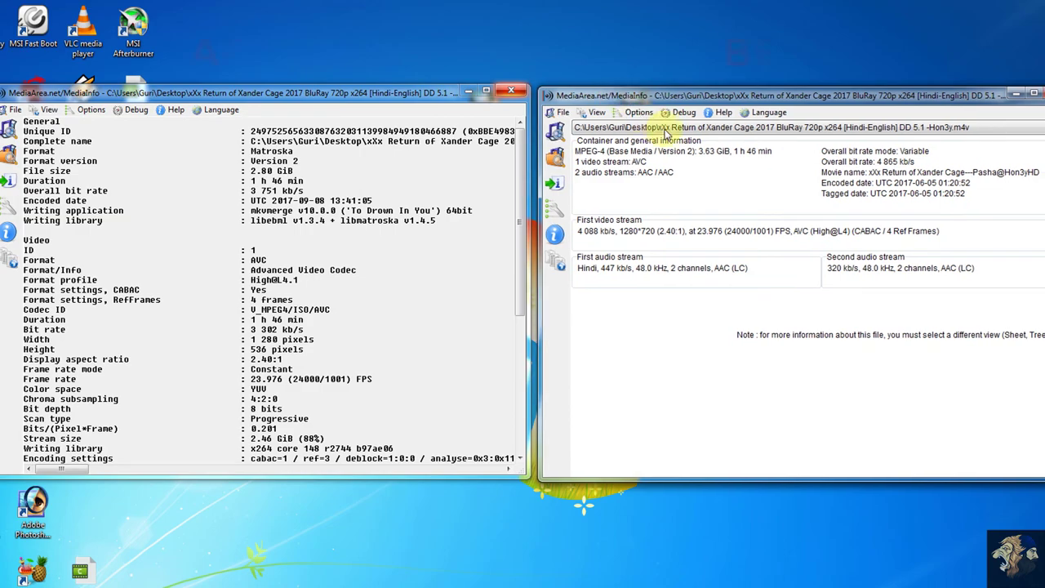
{"action": "left_click", "coordinate": [597, 112]}
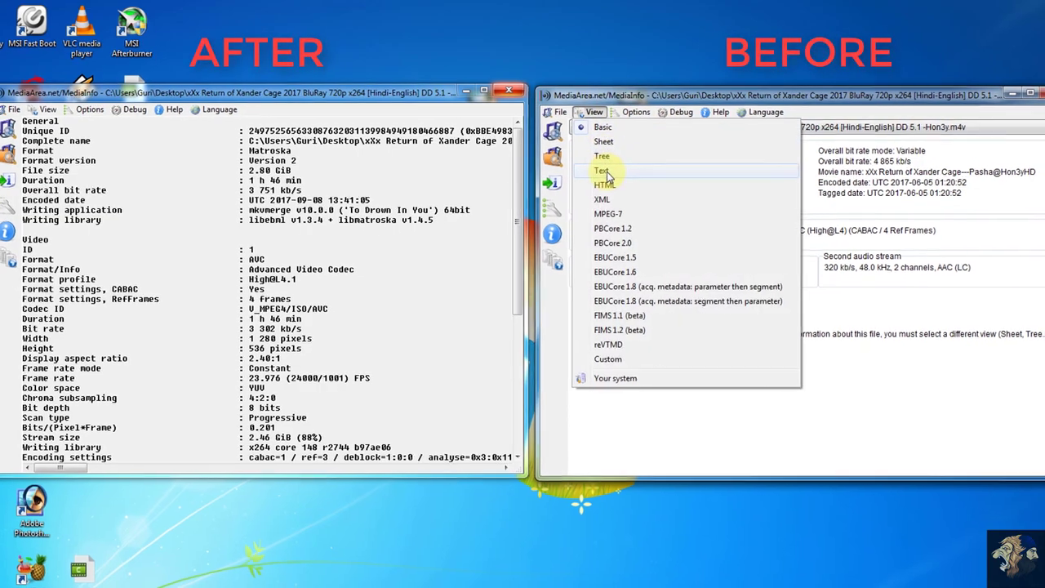
{"action": "left_click", "coordinate": [608, 172]}
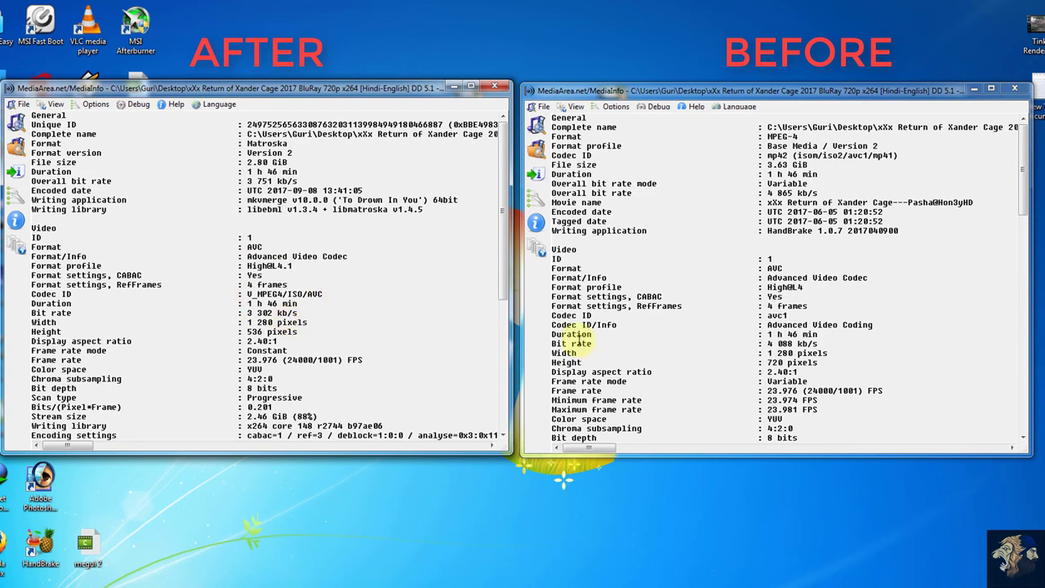
Step: Compare the frame rate and video stream size of the encoded and original movies in the two MediaInfo reports
{"action": "scroll", "coordinate": [890, 260], "scroll_direction": "down", "scroll_amount": 1}
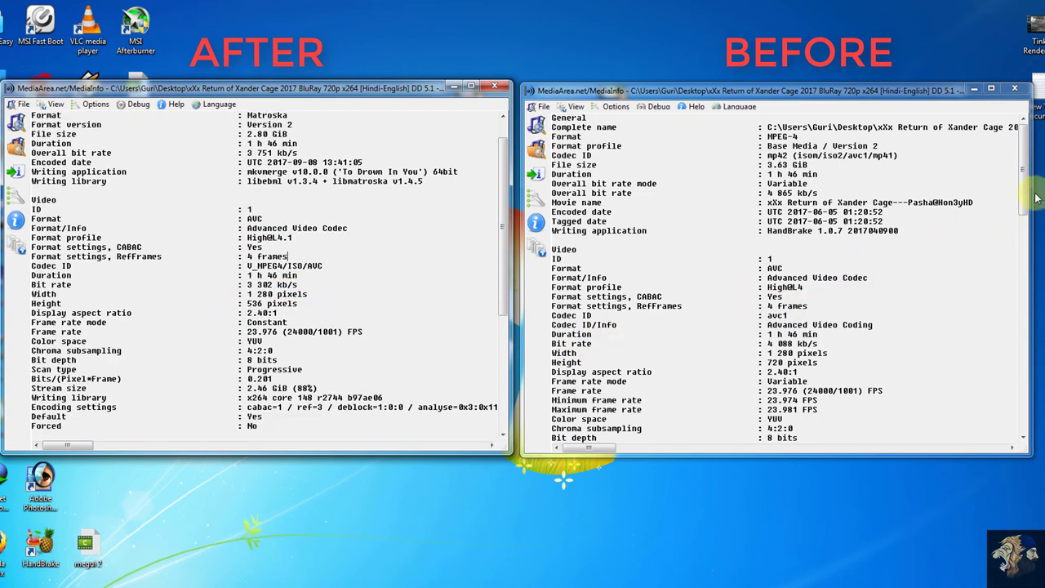
{"action": "scroll", "coordinate": [909, 233], "scroll_direction": "down", "scroll_amount": 3}
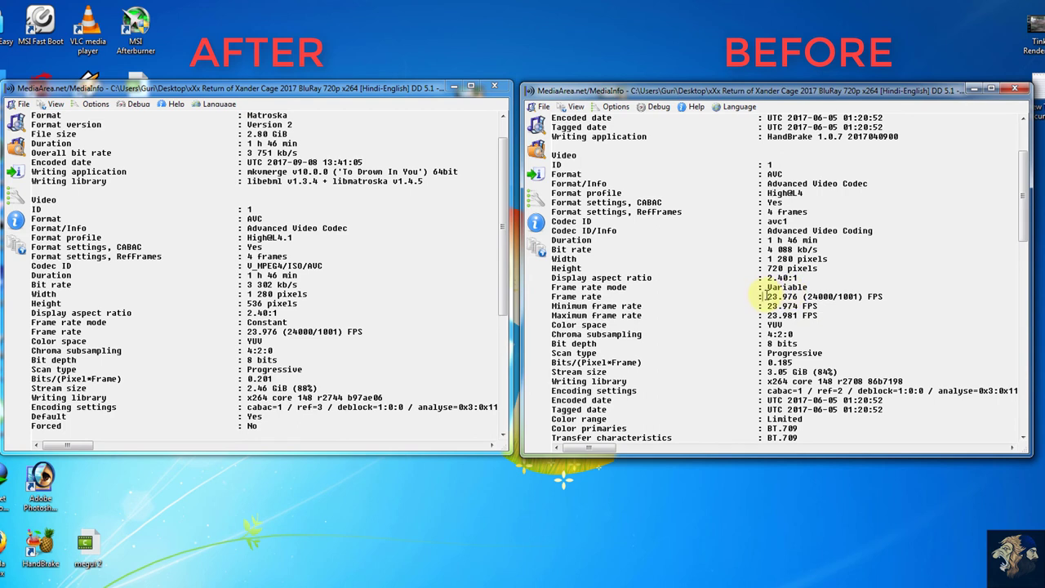
{"action": "left_click_drag", "start_coordinate": [847, 293], "coordinate": [883, 296]}
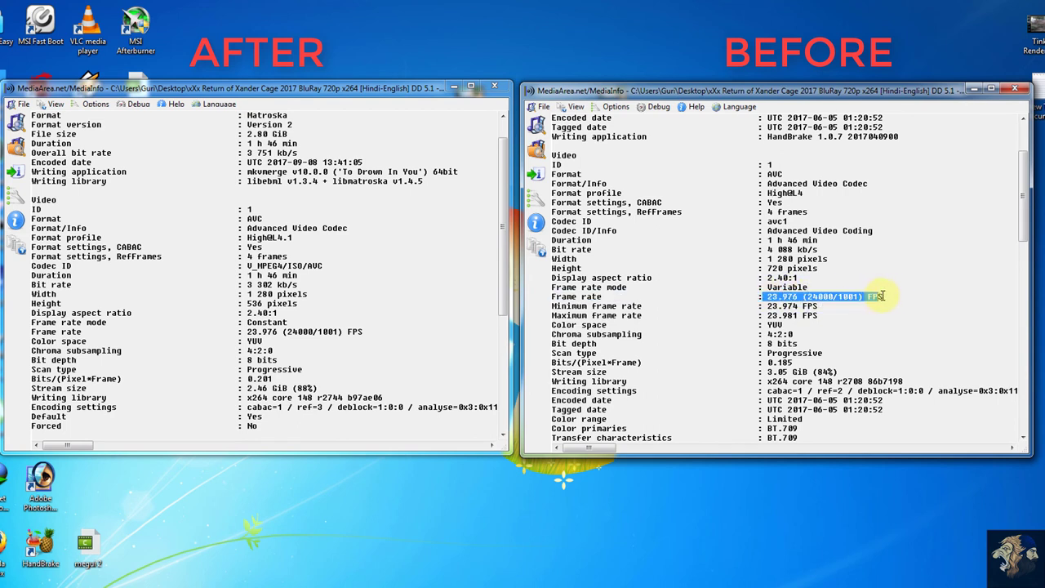
{"action": "left_click", "coordinate": [335, 306]}
{"action": "scroll", "coordinate": [333, 310], "scroll_direction": "down", "scroll_amount": 1}
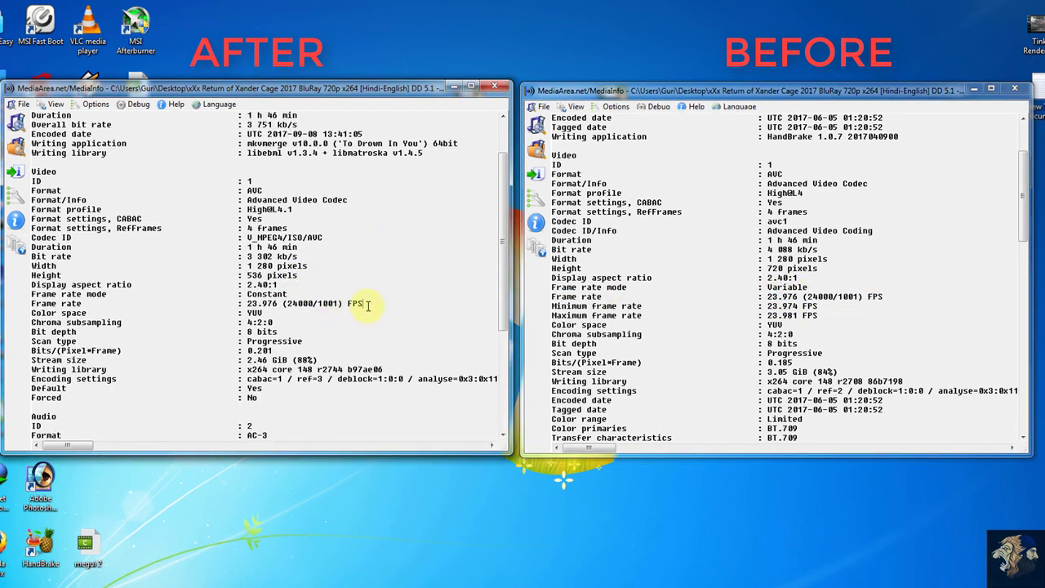
{"action": "left_click_drag", "start_coordinate": [85, 304], "coordinate": [27, 303]}
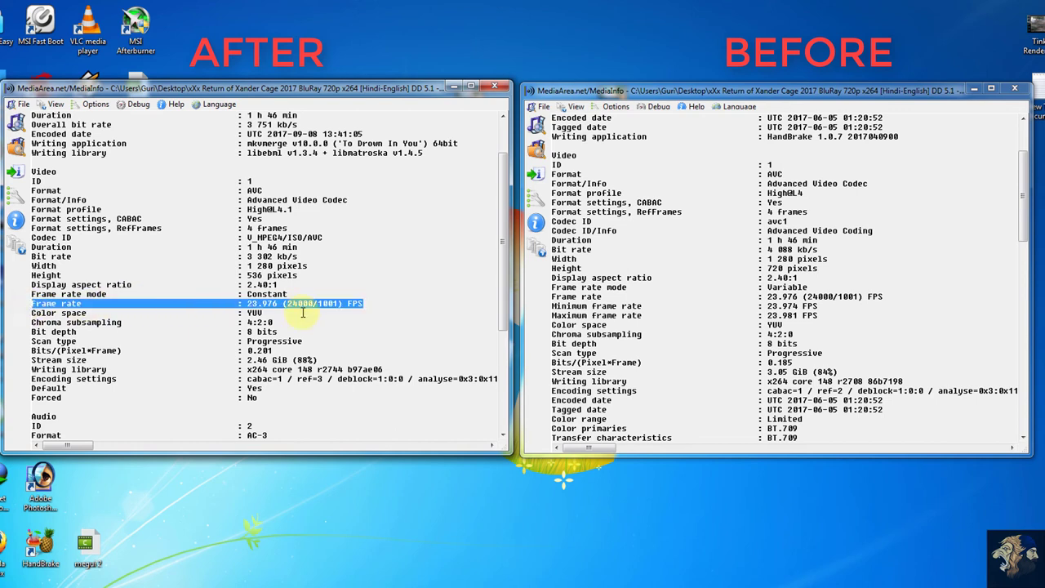
{"action": "left_click", "coordinate": [342, 331]}
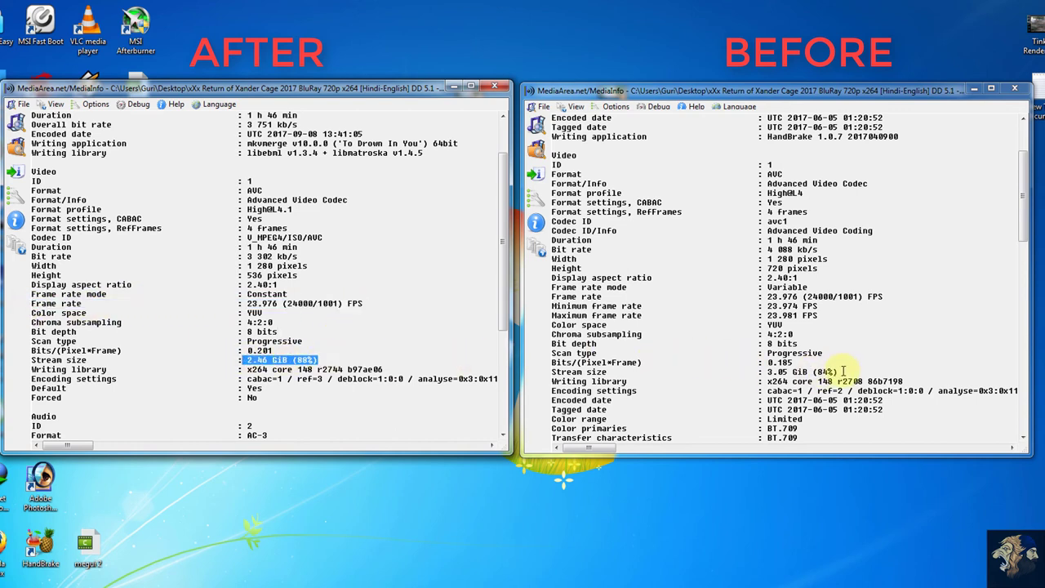
{"action": "left_click_drag", "start_coordinate": [841, 372], "coordinate": [767, 372]}
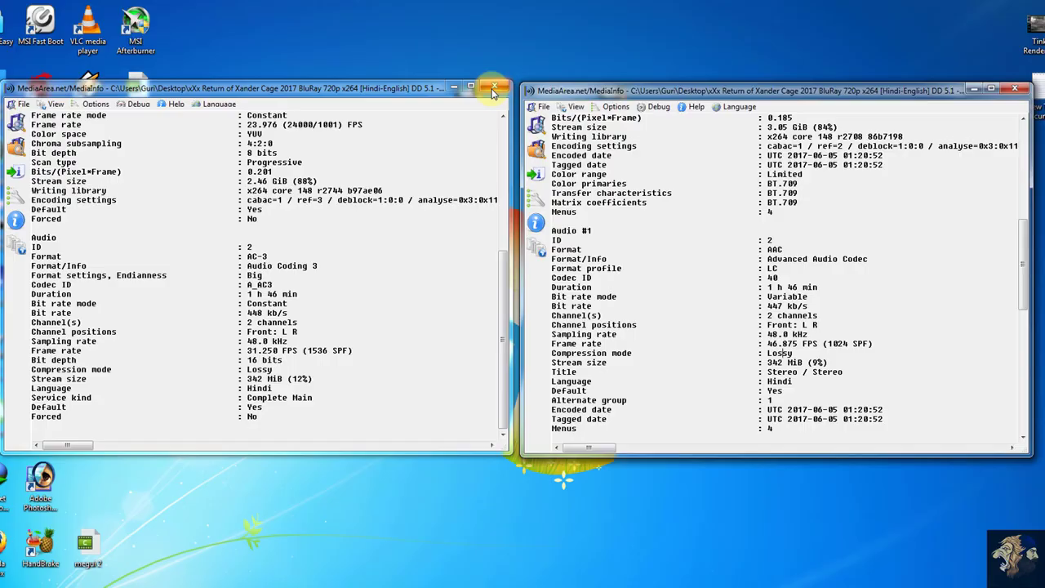
Step: Close both MediaInfo windows and leave the original movie unopened on the desktop
{"action": "left_click", "coordinate": [493, 87]}
{"action": "left_click", "coordinate": [1023, 89]}
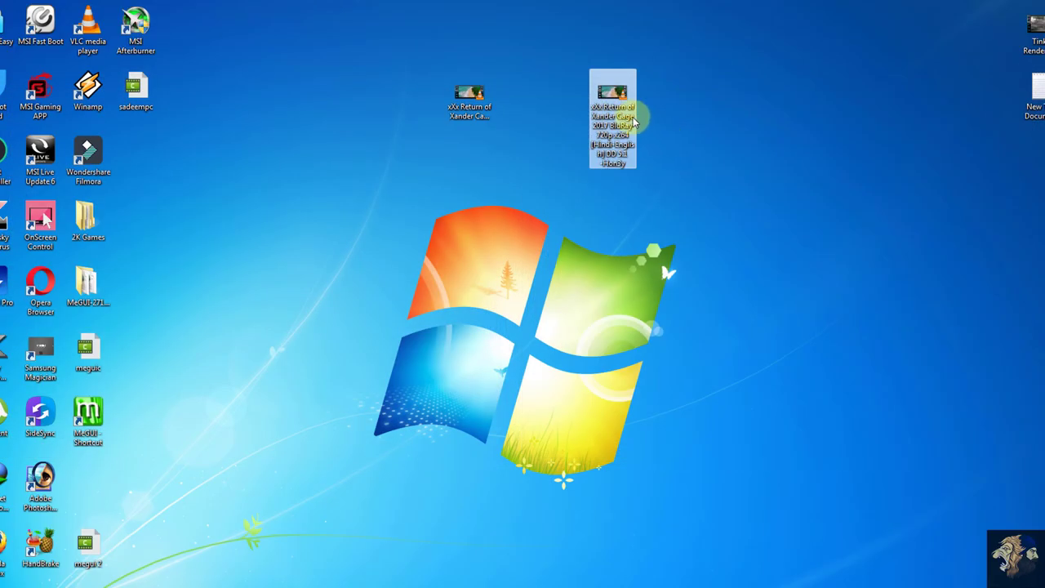
{"action": "right_click", "coordinate": [617, 111]}
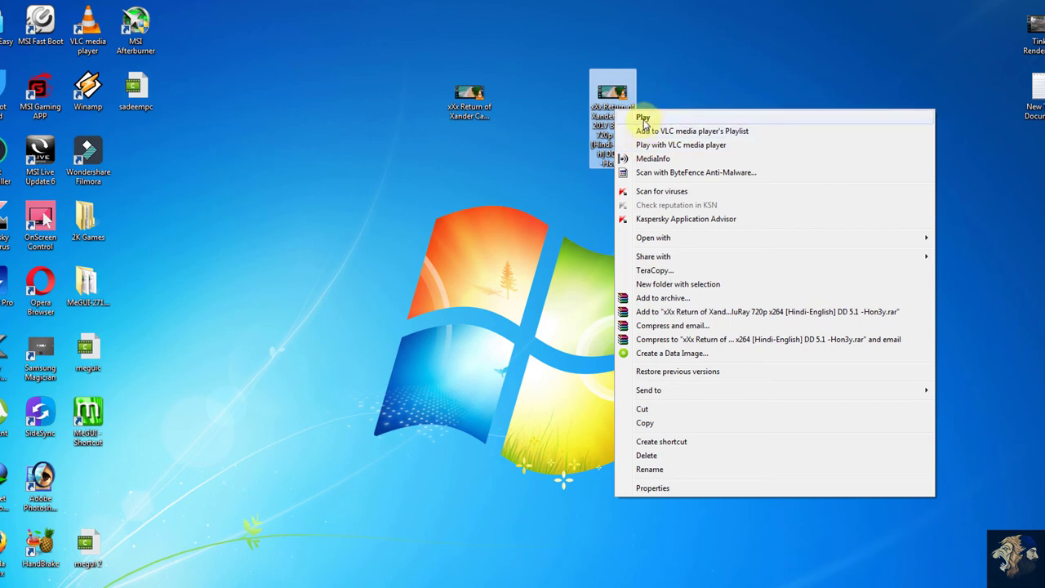
{"action": "left_click", "coordinate": [594, 148]}
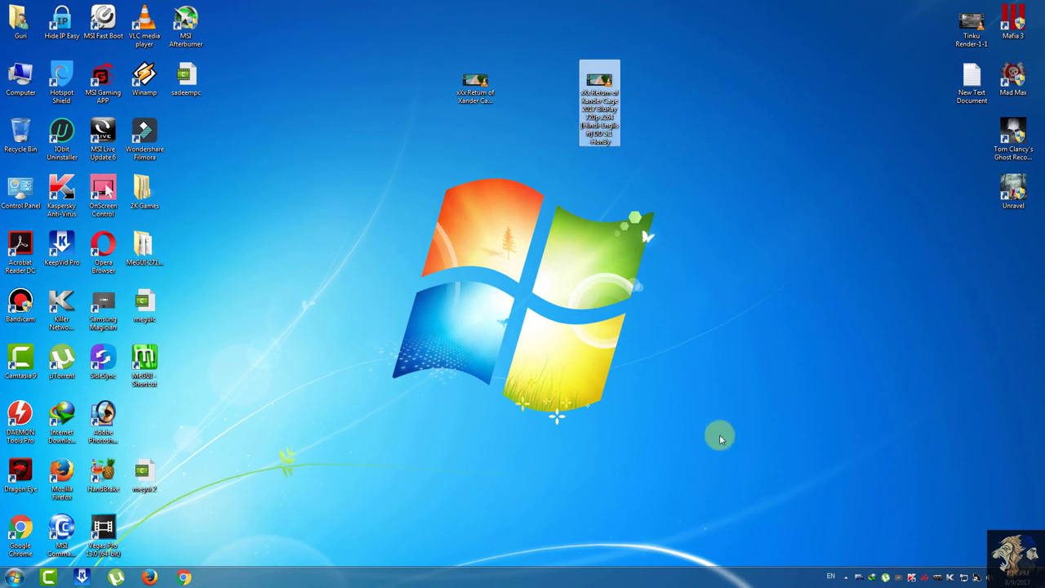
Step: Split the monitor into the 2 Screen (1:1) layout with OnScreen Control's Screen Split, leaving its window closed
{"action": "double_click", "coordinate": [103, 196]}
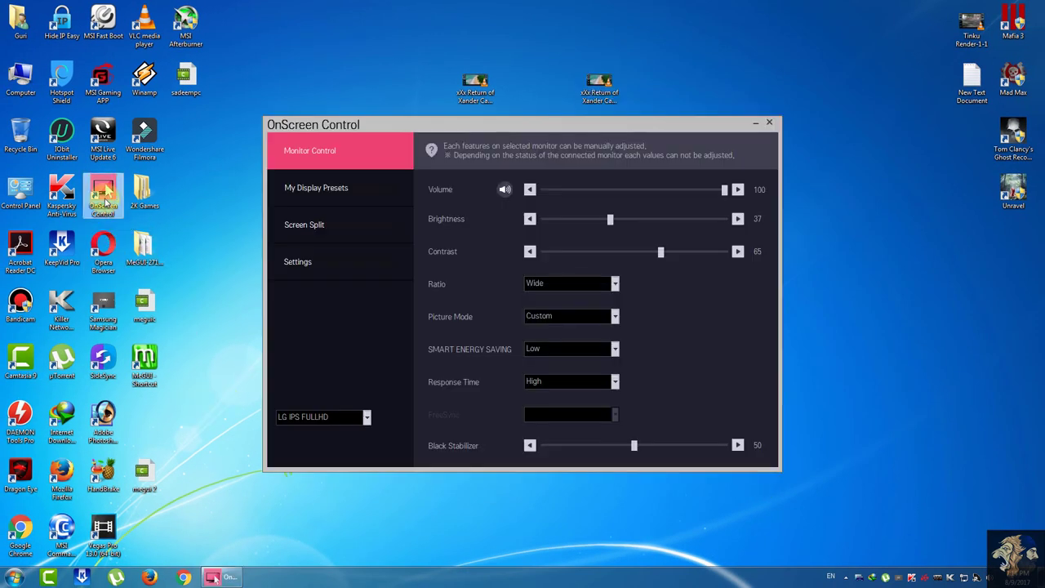
{"action": "left_click", "coordinate": [319, 192]}
{"action": "left_click", "coordinate": [315, 148]}
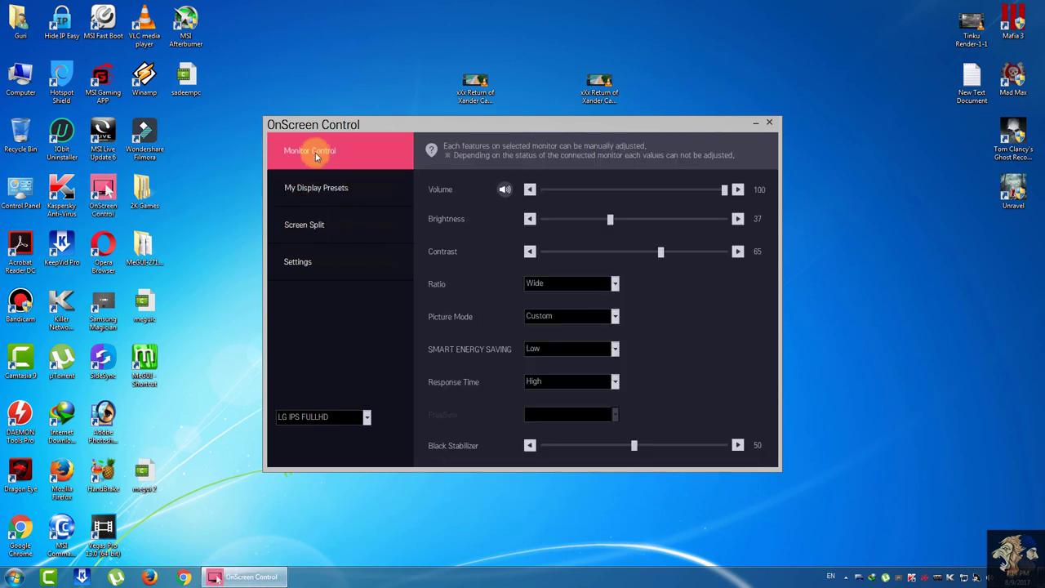
{"action": "left_click", "coordinate": [302, 256]}
{"action": "left_click", "coordinate": [309, 227]}
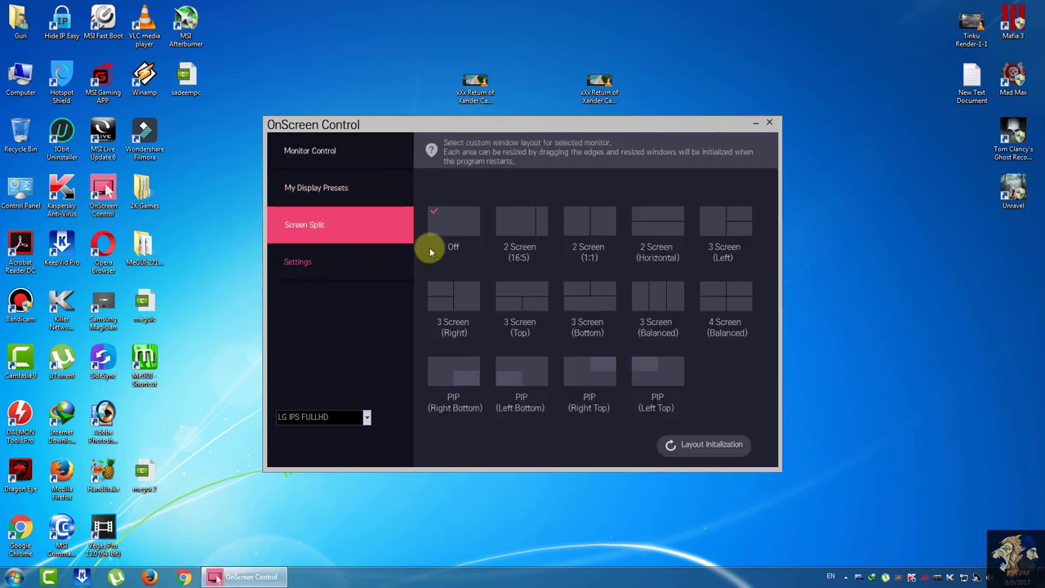
{"action": "left_click", "coordinate": [601, 231]}
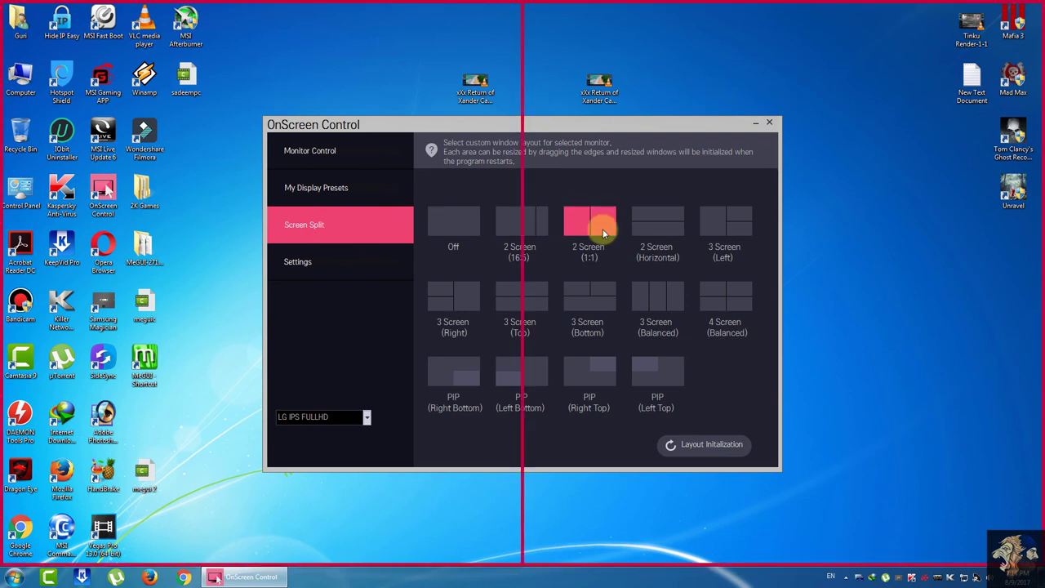
{"action": "left_click", "coordinate": [768, 125]}
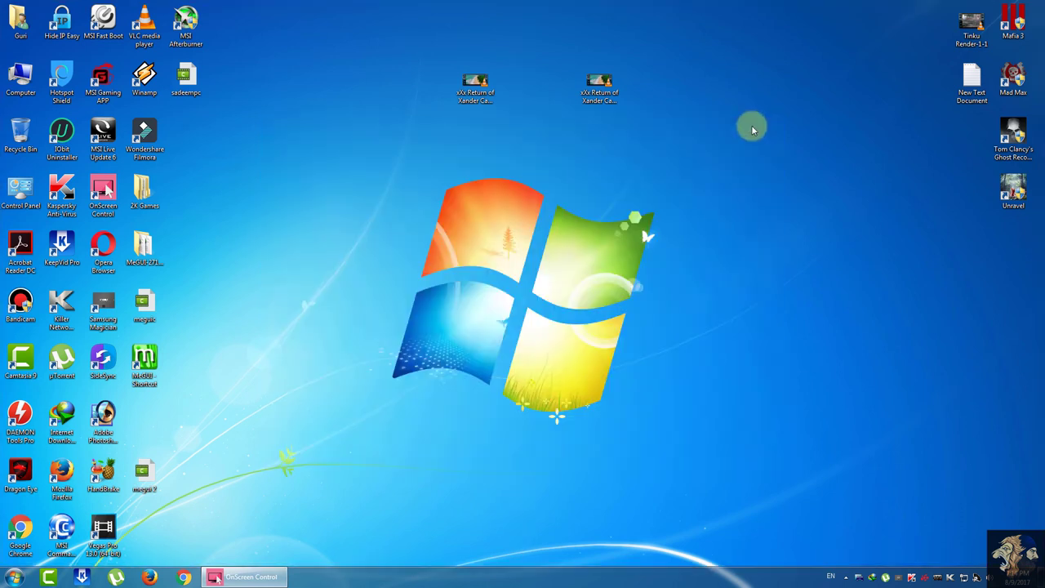
Step: Play the original xXx Return of Xander Cage movie in VLC media player and fit its window into the right half of the screen
{"action": "left_click", "coordinate": [606, 84]}
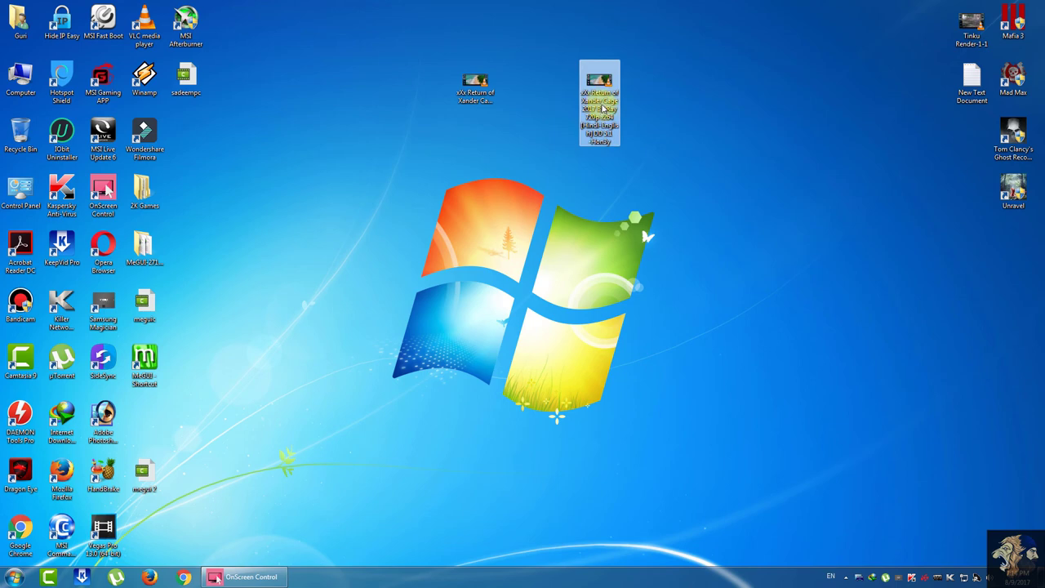
{"action": "right_click", "coordinate": [603, 108]}
{"action": "left_click", "coordinate": [633, 103]}
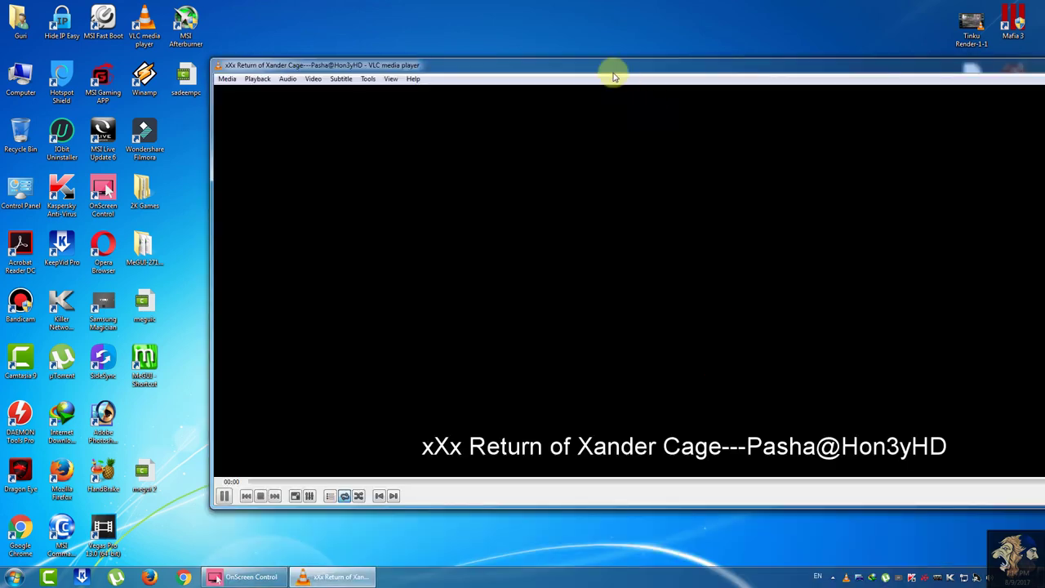
{"action": "left_click_drag", "start_coordinate": [614, 76], "coordinate": [825, 51]}
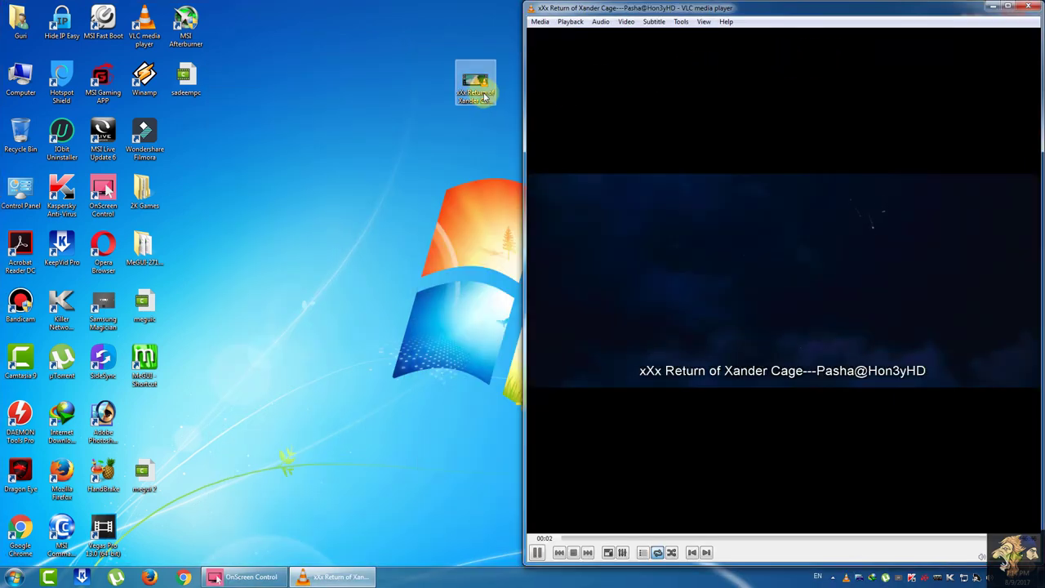
Step: Open the encoded .mkv movie with MPC-HC x64 and fit its window into the left half of the screen
{"action": "right_click", "coordinate": [481, 93]}
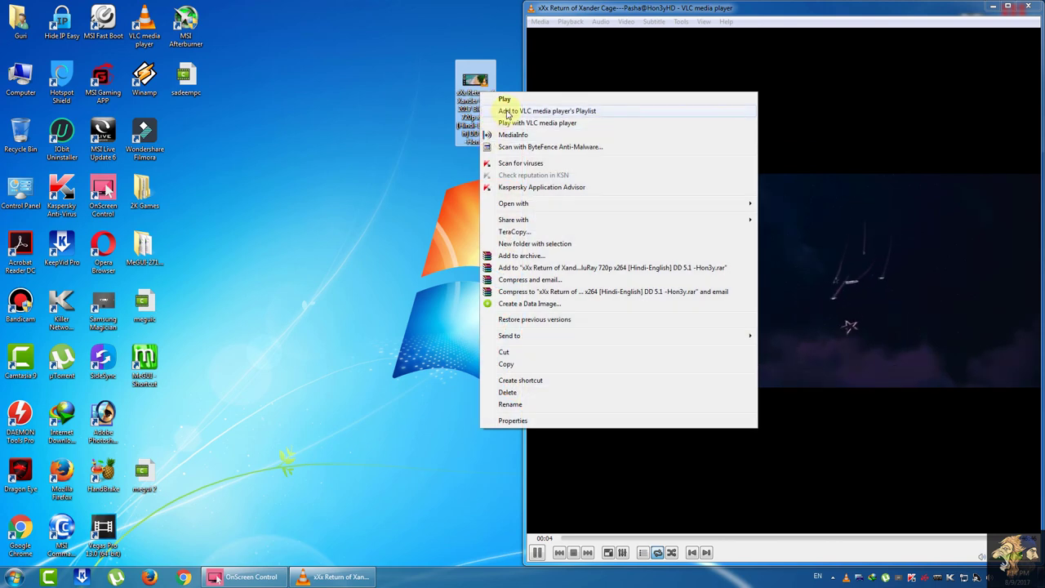
{"action": "mouse_move", "coordinate": [516, 203]}
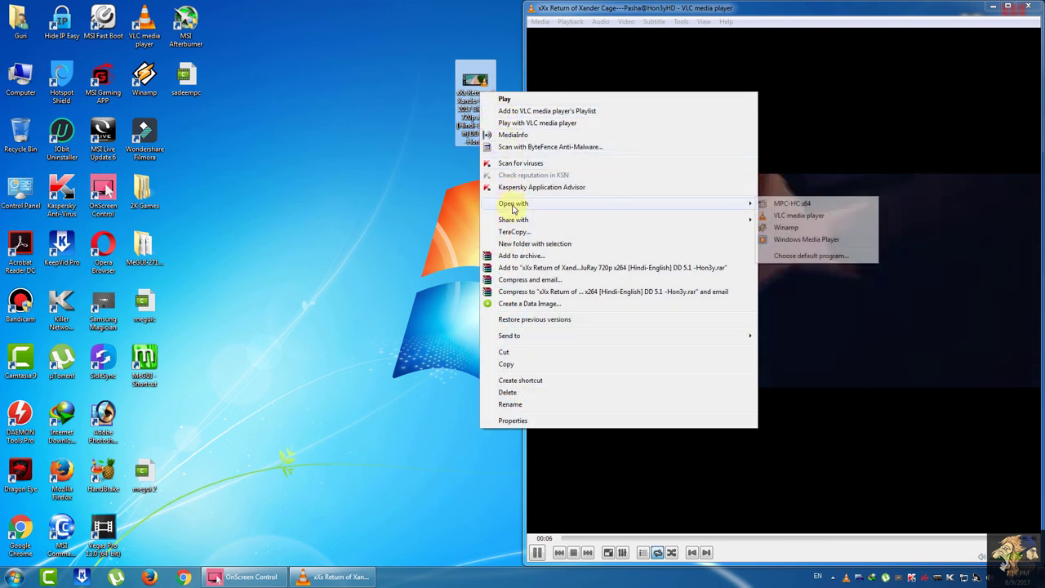
{"action": "left_click", "coordinate": [808, 203]}
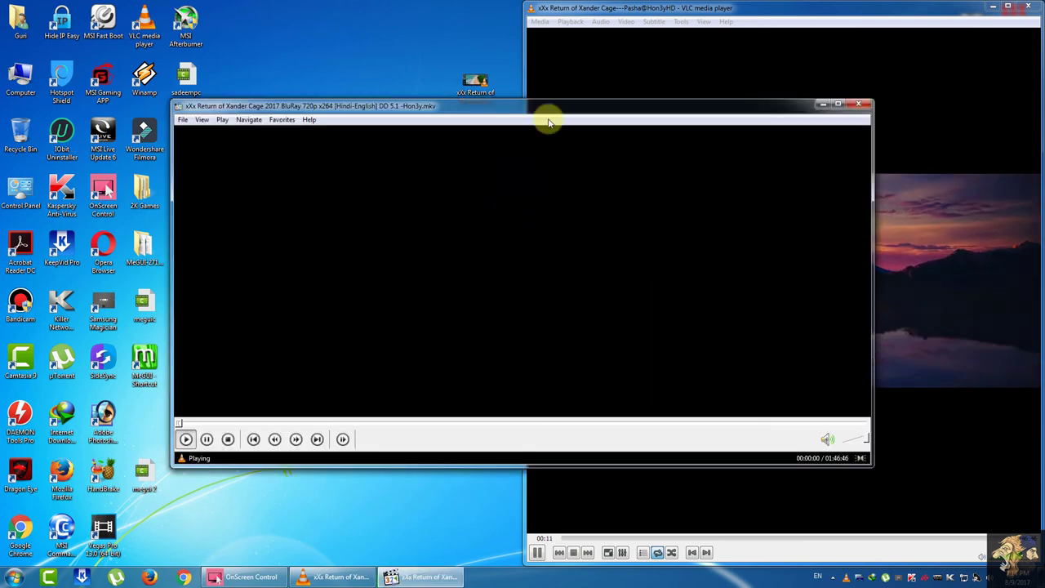
{"action": "left_click_drag", "start_coordinate": [548, 123], "coordinate": [0, 102]}
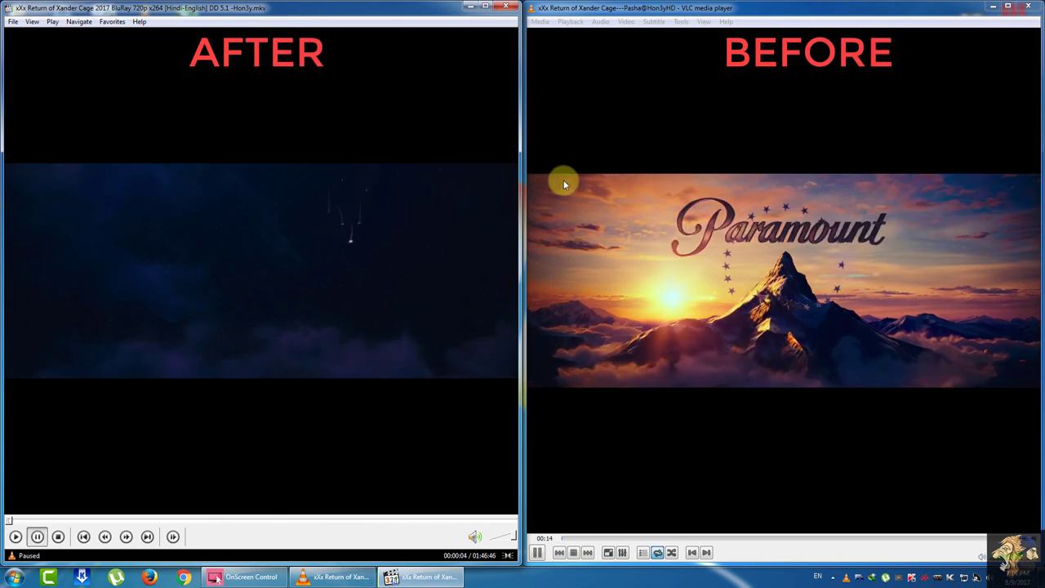
Step: Pause both movies and return each of them to its beginning
{"action": "key", "text": "space"}
{"action": "left_click", "coordinate": [563, 527]}
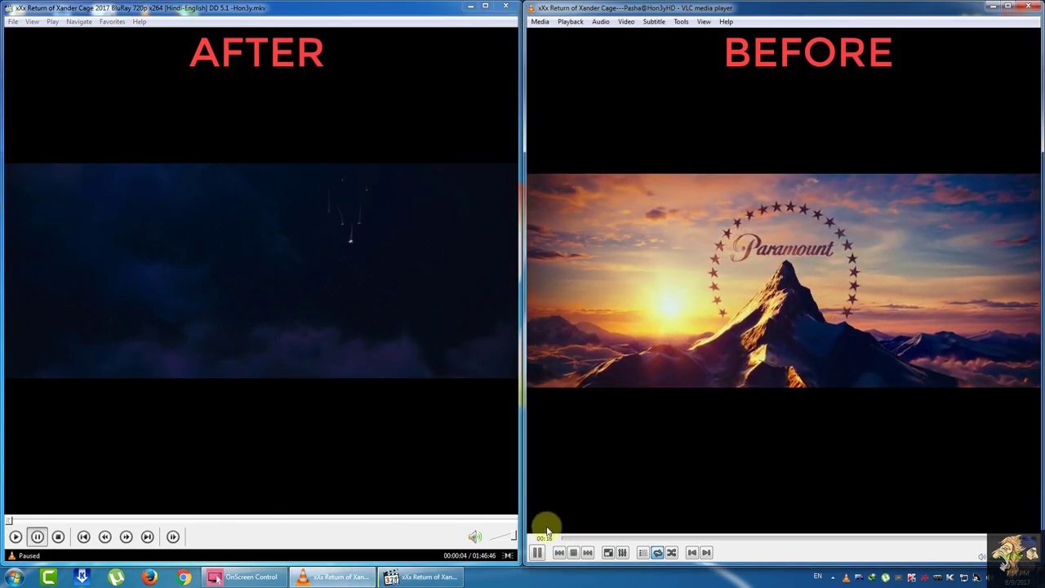
{"action": "left_click", "coordinate": [558, 552]}
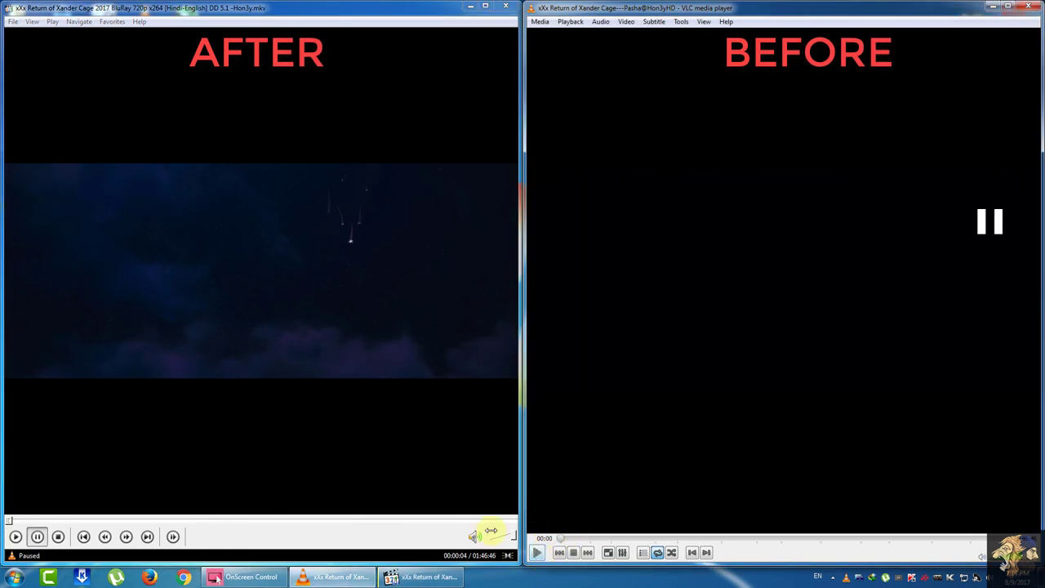
{"action": "left_click", "coordinate": [13, 519]}
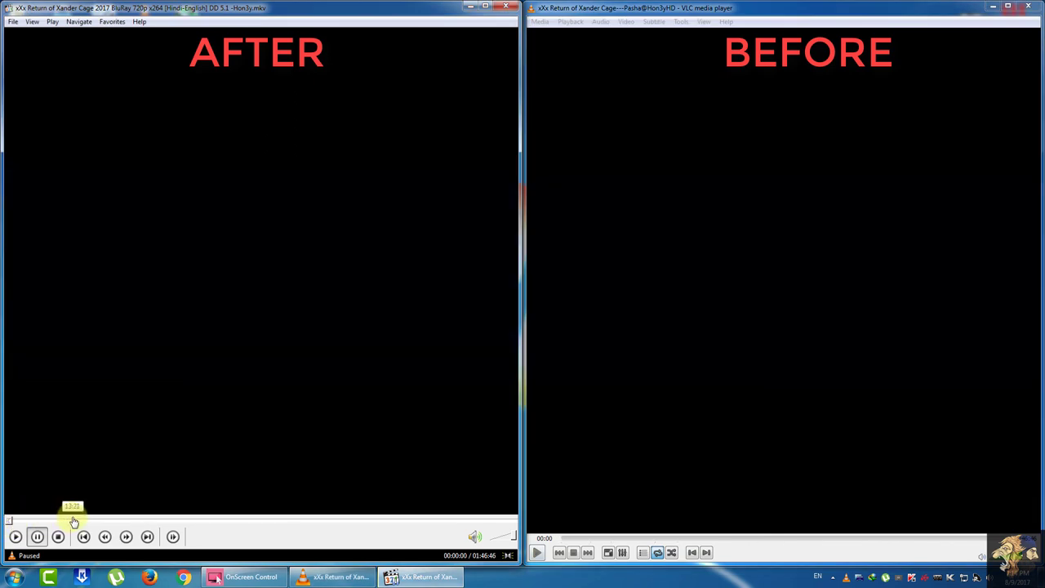
Step: Play the encoded and original movies side by side at the scene around 16 minutes and compare their picture quality
{"action": "left_click", "coordinate": [16, 537]}
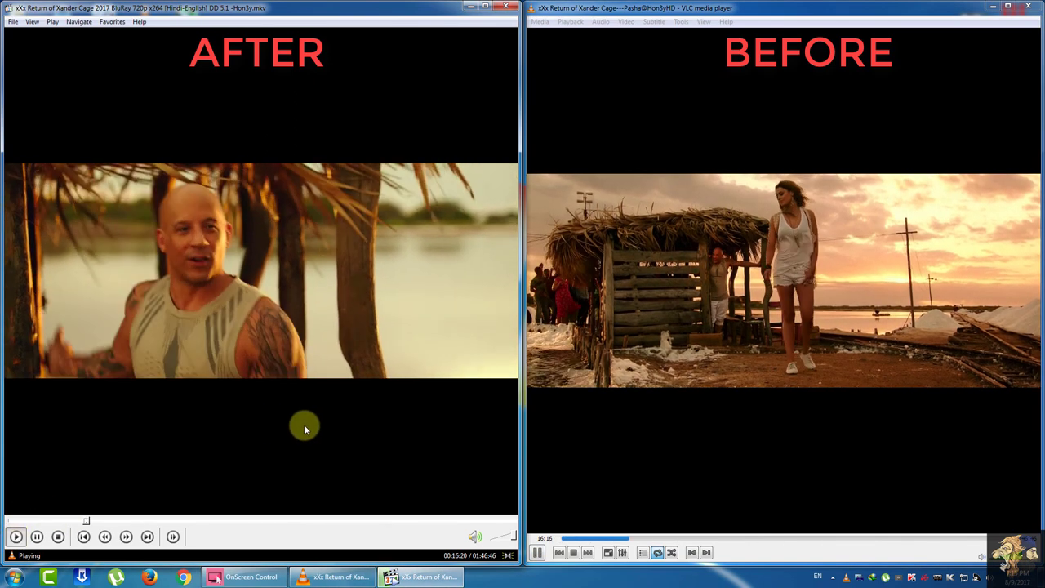
{"action": "left_click", "coordinate": [304, 425]}
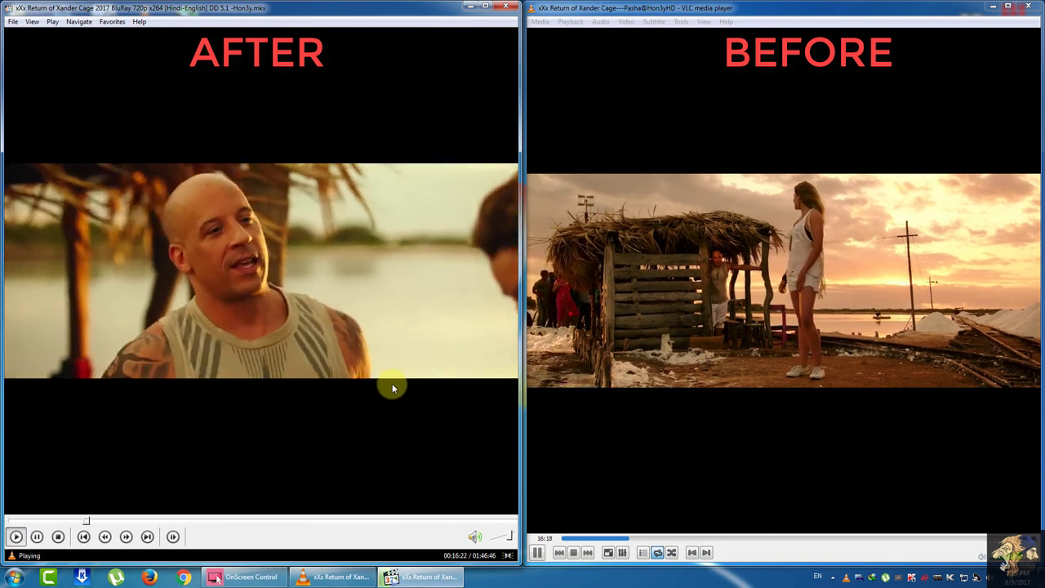
{"action": "left_click", "coordinate": [658, 433]}
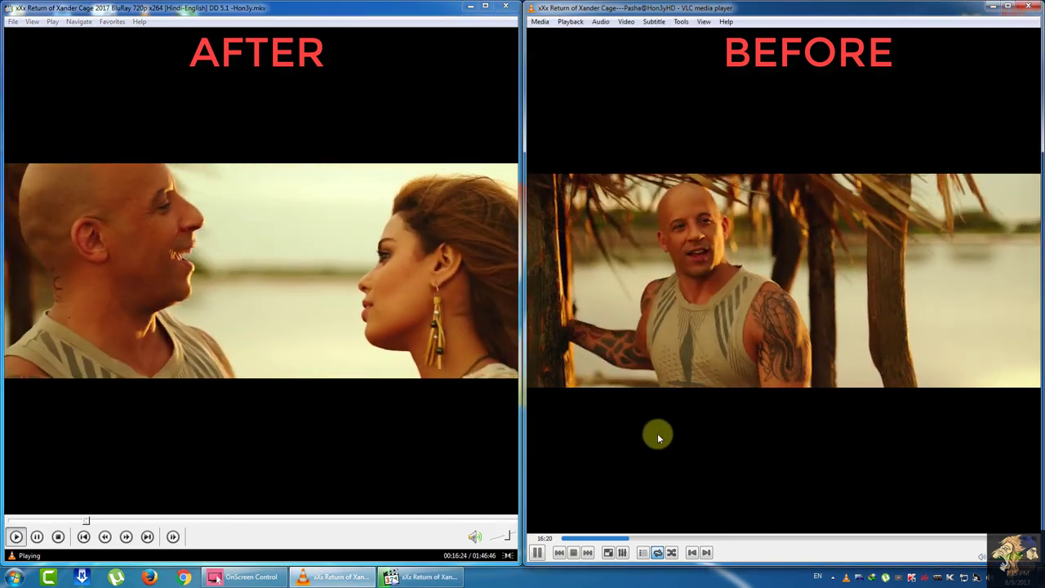
{"action": "scroll", "coordinate": [579, 437], "scroll_direction": "down", "scroll_amount": 2}
{"action": "left_click", "coordinate": [431, 455]}
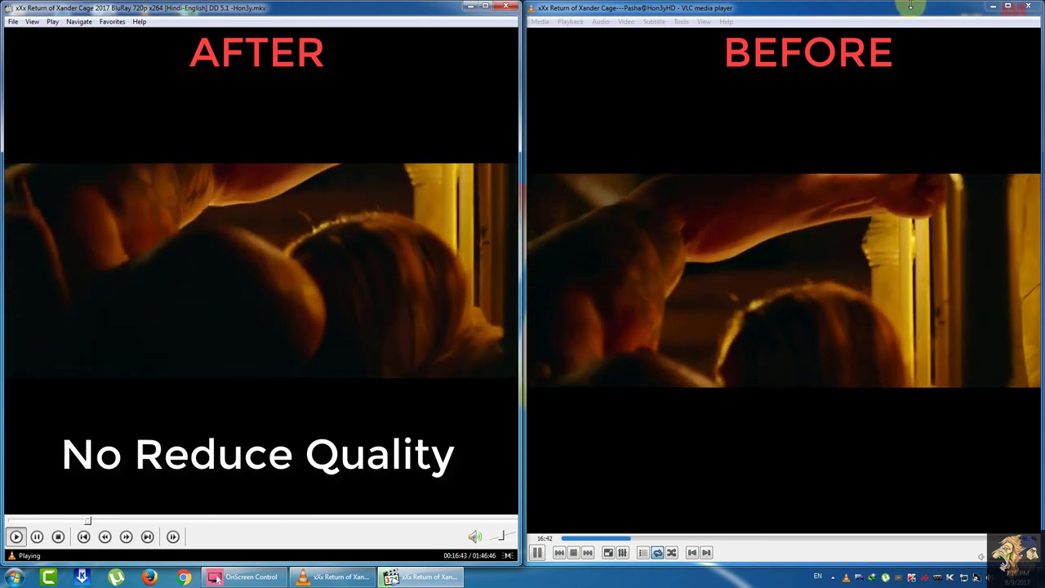
Step: Close the VLC and MPC-HC windows playing the original and encoded movies
{"action": "left_click", "coordinate": [1028, 7]}
{"action": "key", "text": "alt+F4"}
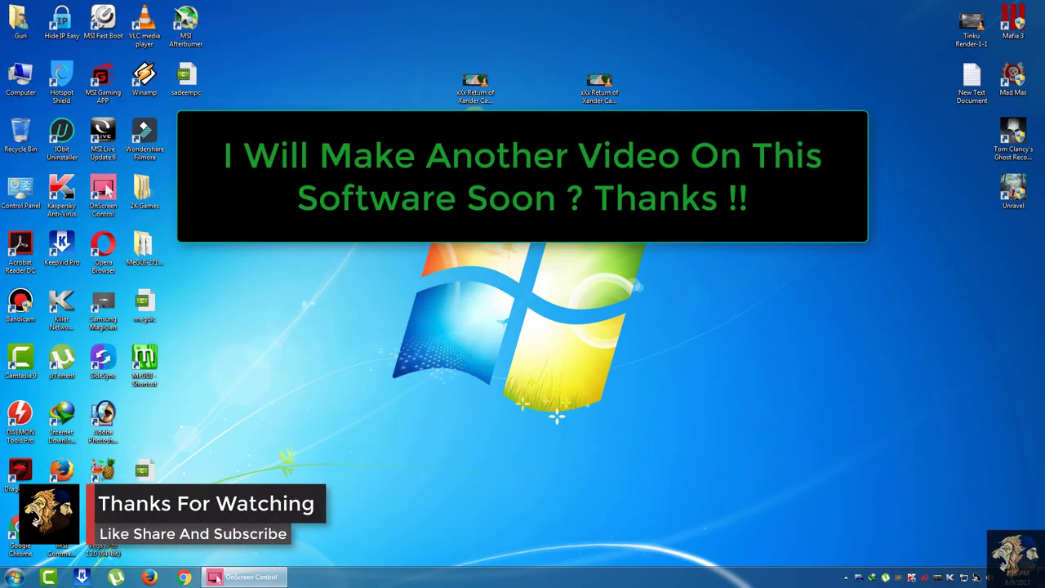
{"action": "right_click", "coordinate": [476, 84]}
{"action": "key", "text": "Escape"}
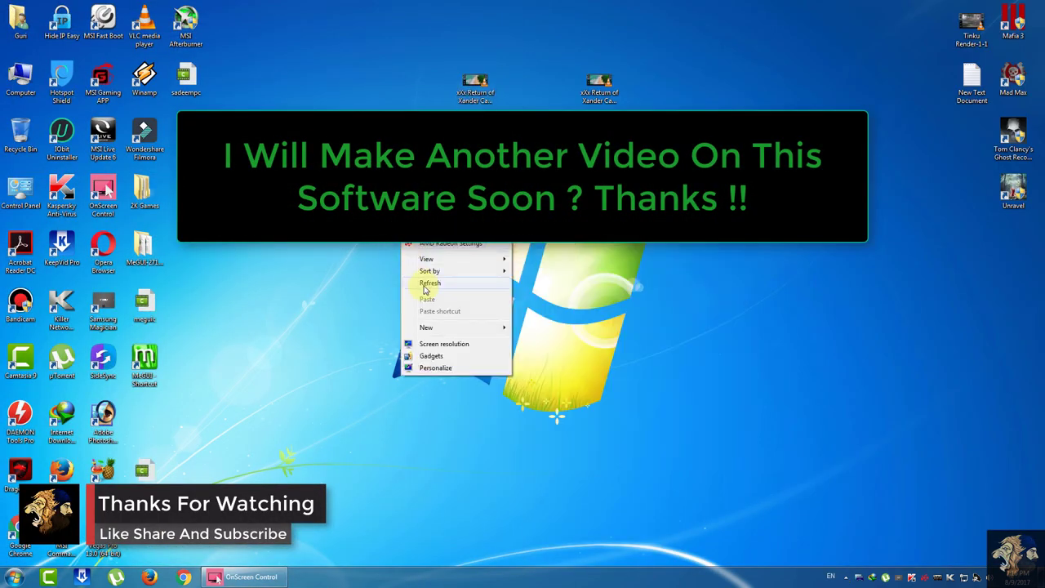
{"action": "left_click", "coordinate": [454, 320]}
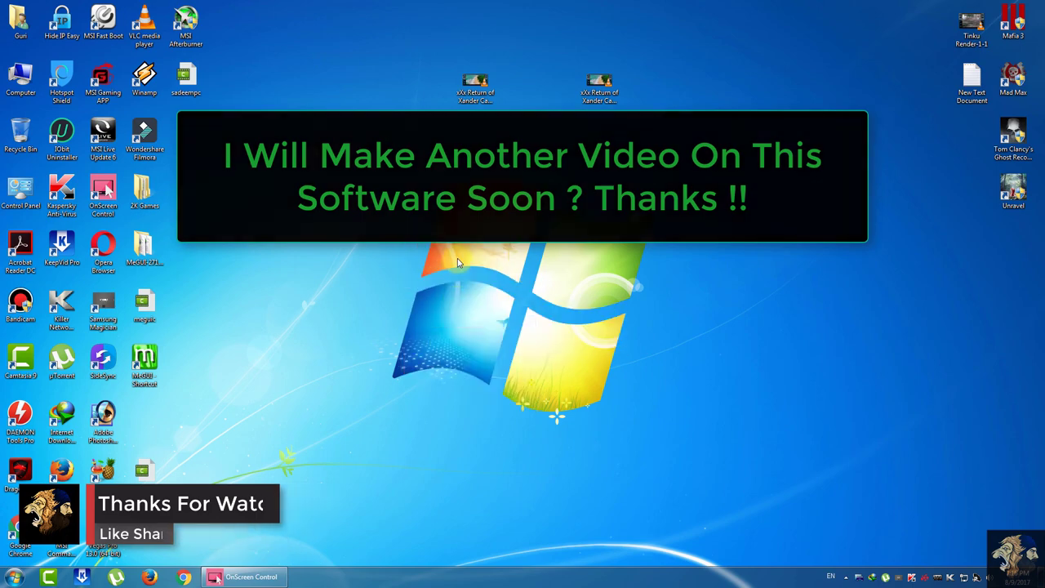